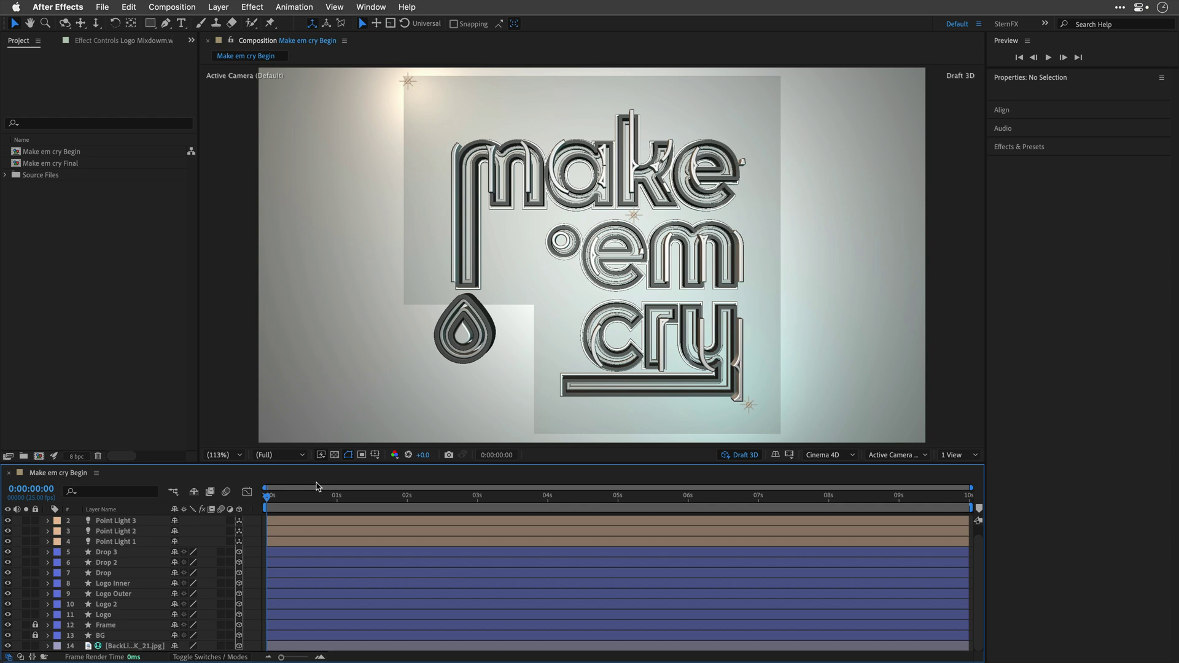
- Switch to Illustrator, inspect the 'make em cry' type and center the artboard
{"action": "key", "text": "super+Tab"}
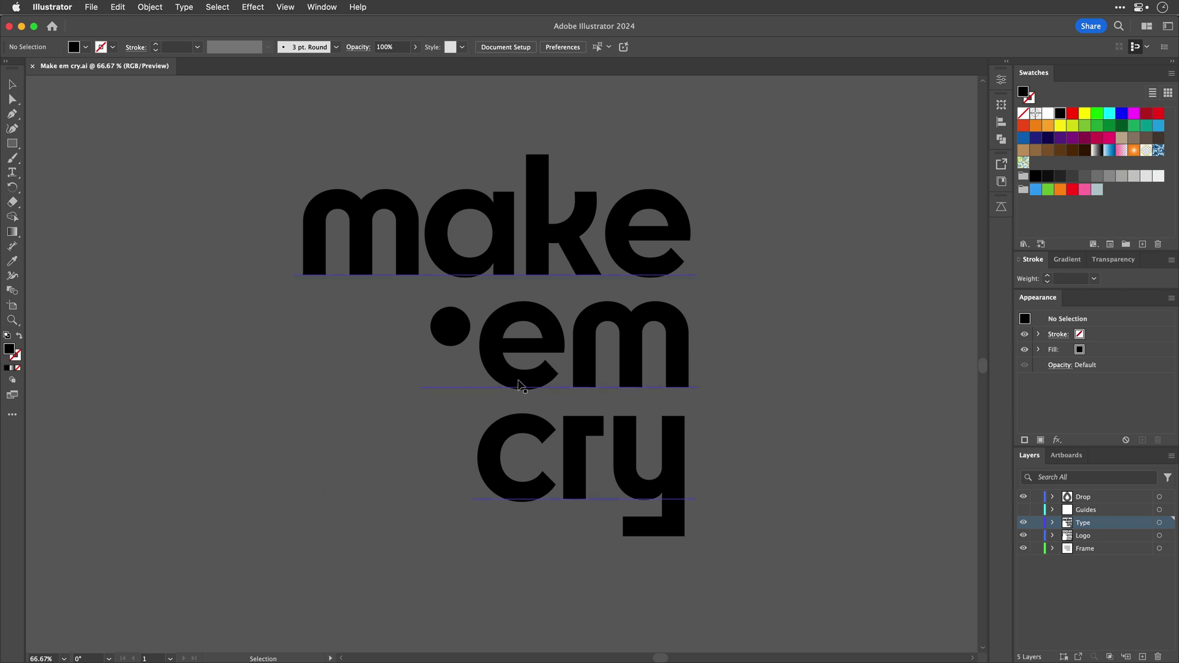
{"action": "left_click", "coordinate": [520, 385]}
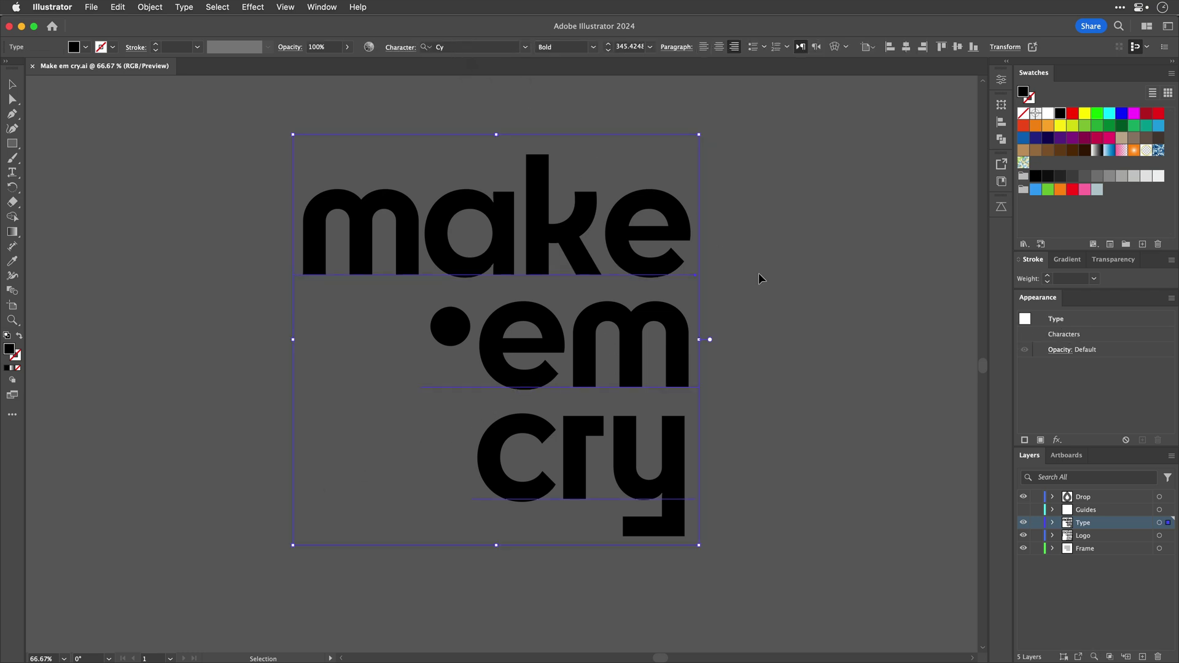
{"action": "left_click", "coordinate": [796, 315]}
{"action": "scroll", "coordinate": [796, 321], "scroll_direction": "right", "scroll_amount": 15}
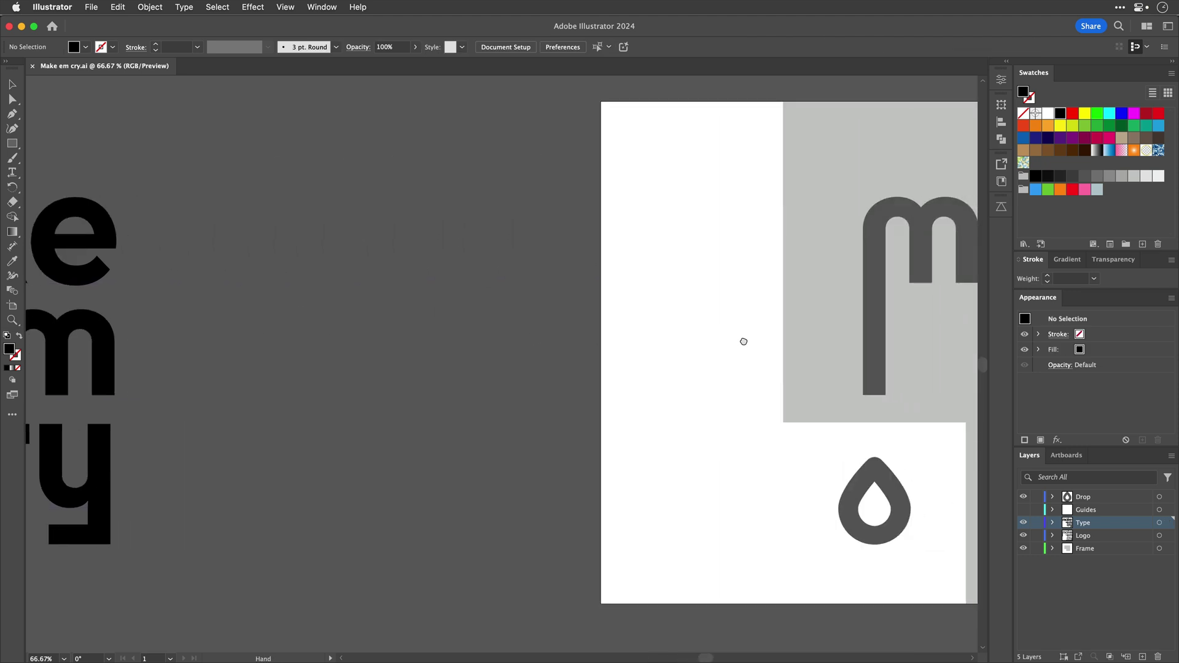
{"action": "left_click_drag", "start_coordinate": [727, 342], "coordinate": [194, 337]}
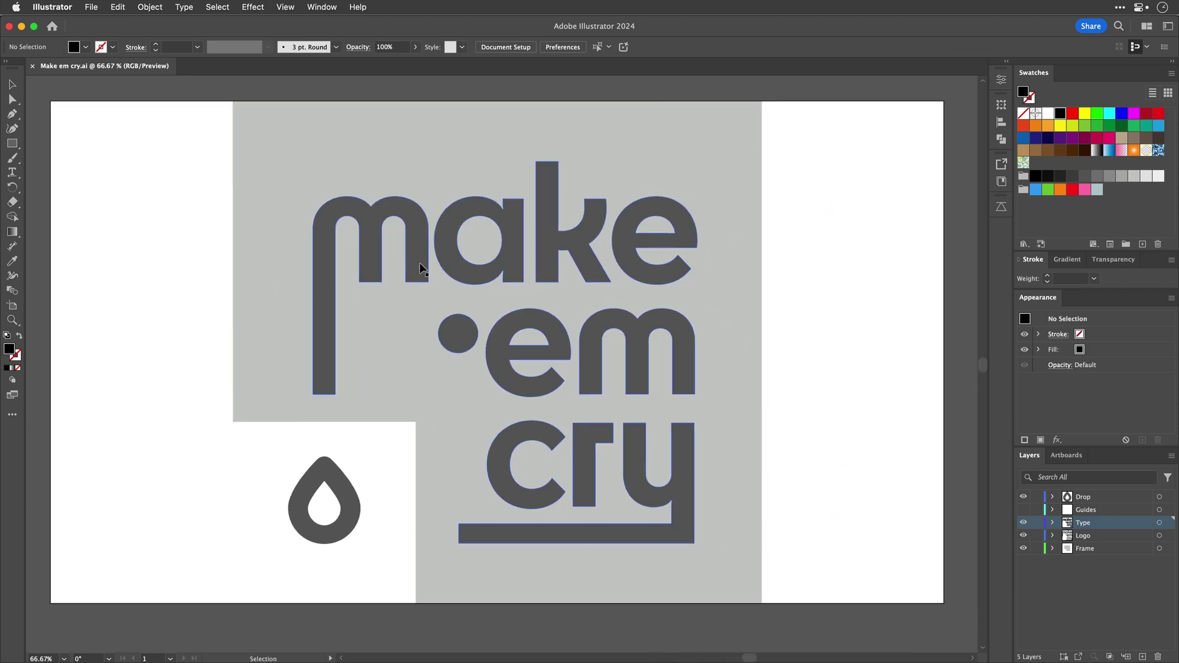
- Select the logo outline, drop and frame artwork and review the Overlord 2 transfer options
{"action": "left_click", "coordinate": [418, 267]}
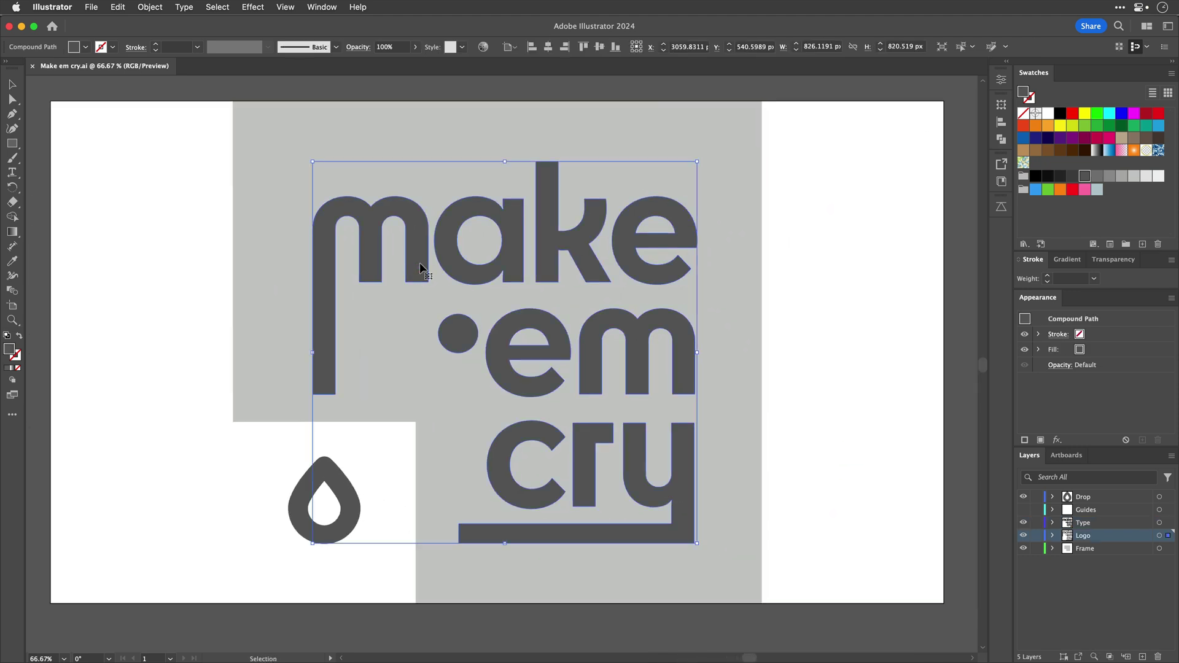
{"action": "left_click", "coordinate": [304, 485]}
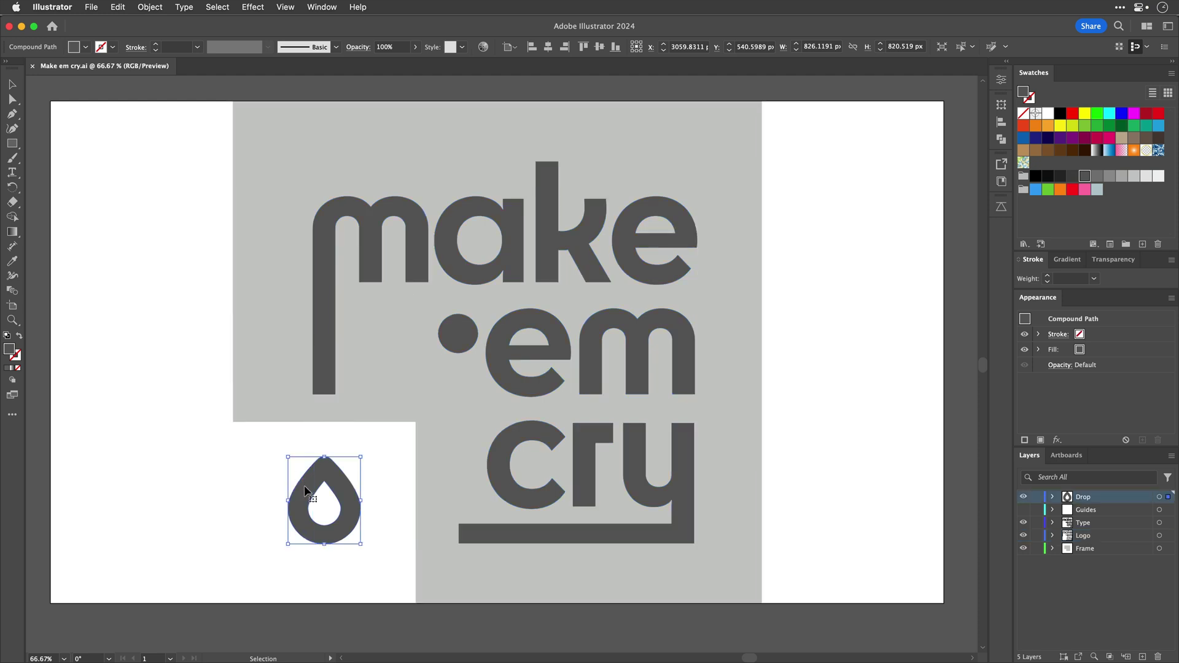
{"action": "left_click", "coordinate": [272, 404]}
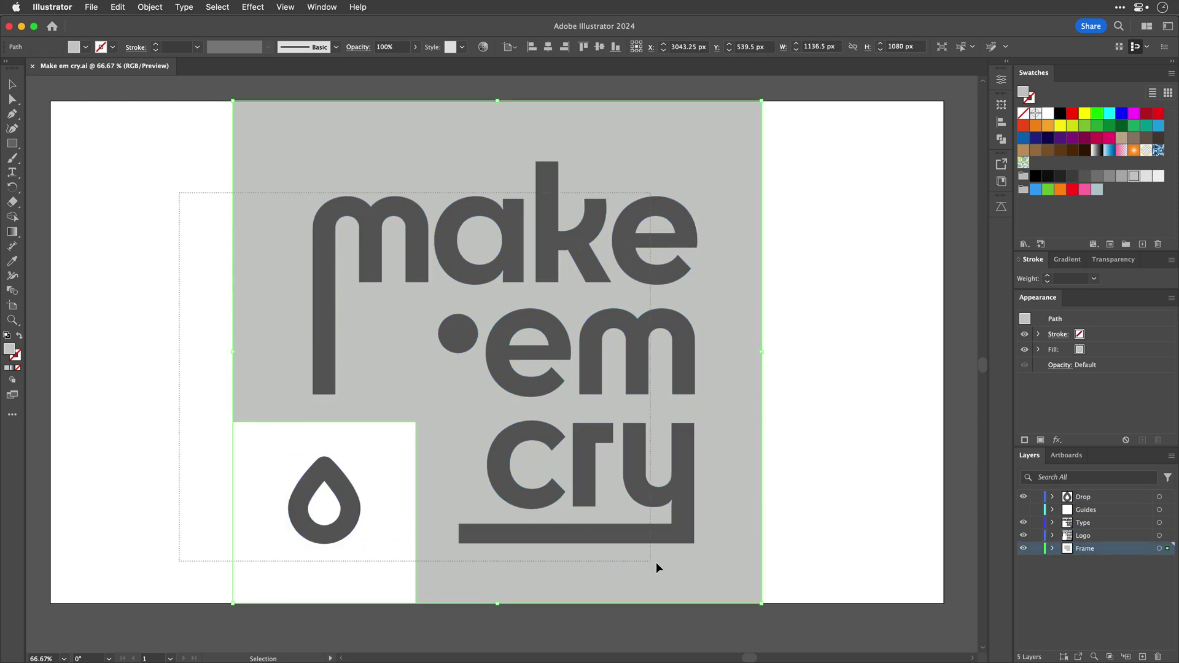
{"action": "left_click_drag", "start_coordinate": [250, 233], "coordinate": [660, 563]}
{"action": "left_click", "coordinate": [1001, 208]}
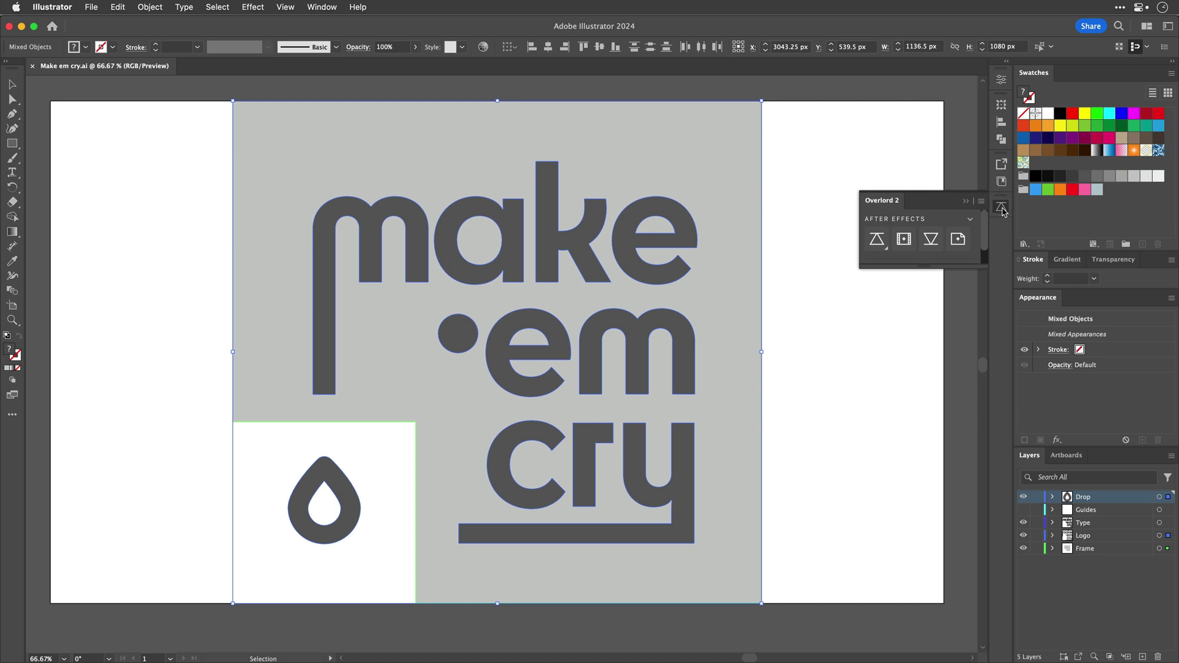
{"action": "left_click", "coordinate": [1002, 211]}
{"action": "left_click", "coordinate": [921, 294]}
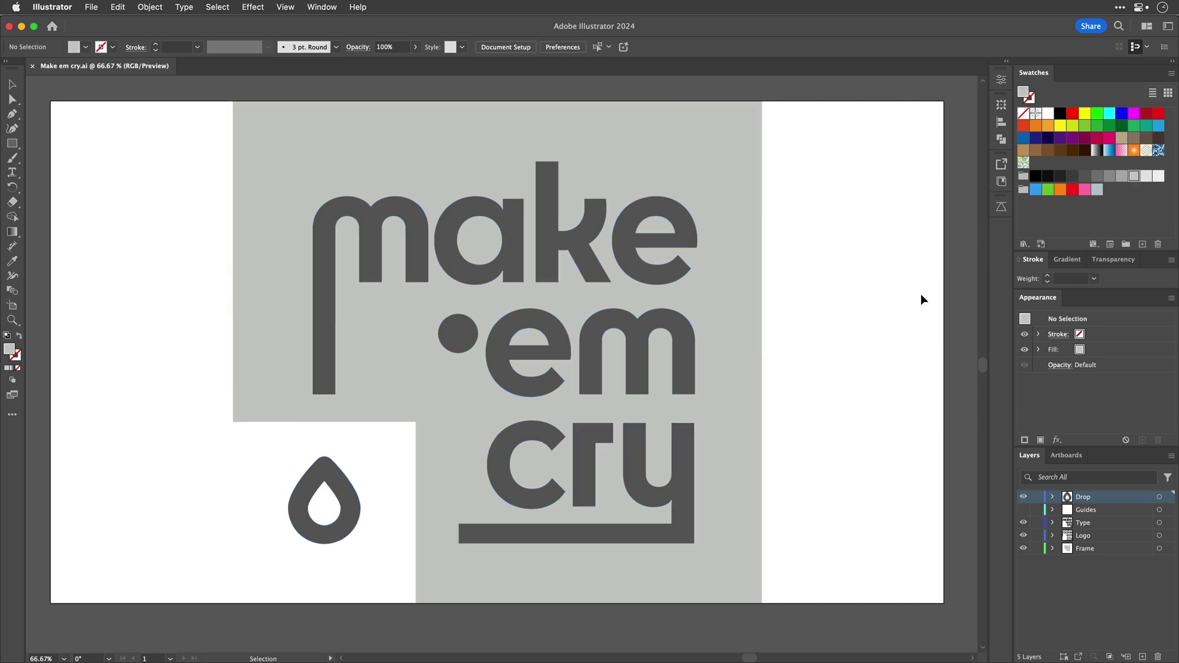
- Back in After Effects, select the Logo, Logo 2 and Logo Outer layers in turn
{"action": "key", "text": "super+Tab"}
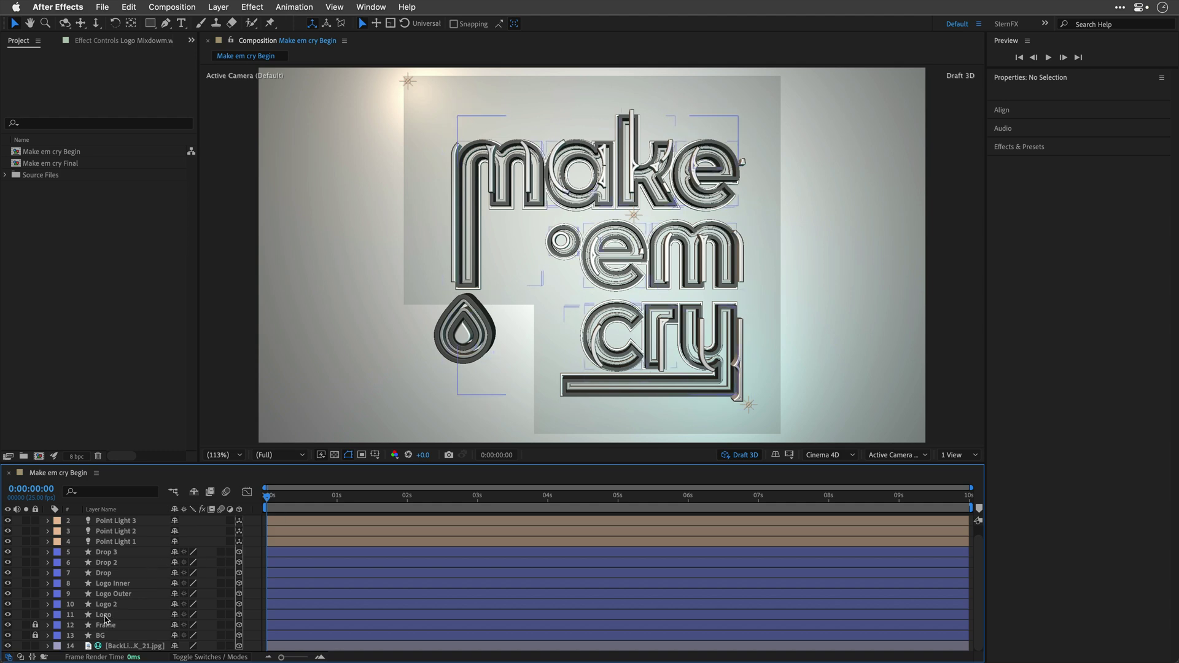
{"action": "left_click", "coordinate": [105, 615]}
{"action": "left_click", "coordinate": [107, 604]}
{"action": "left_click", "coordinate": [111, 594]}
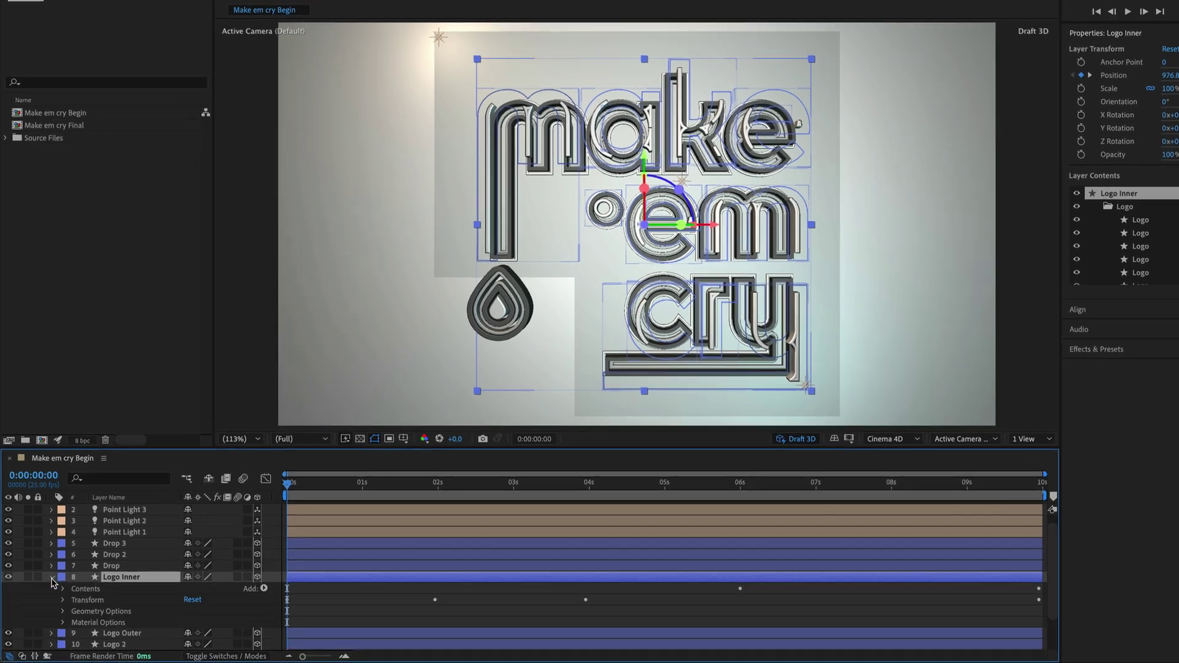
- Expand Logo Inner's geometry options and contents, select Offset Paths 1, and preview playback
{"action": "left_click", "coordinate": [49, 584]}
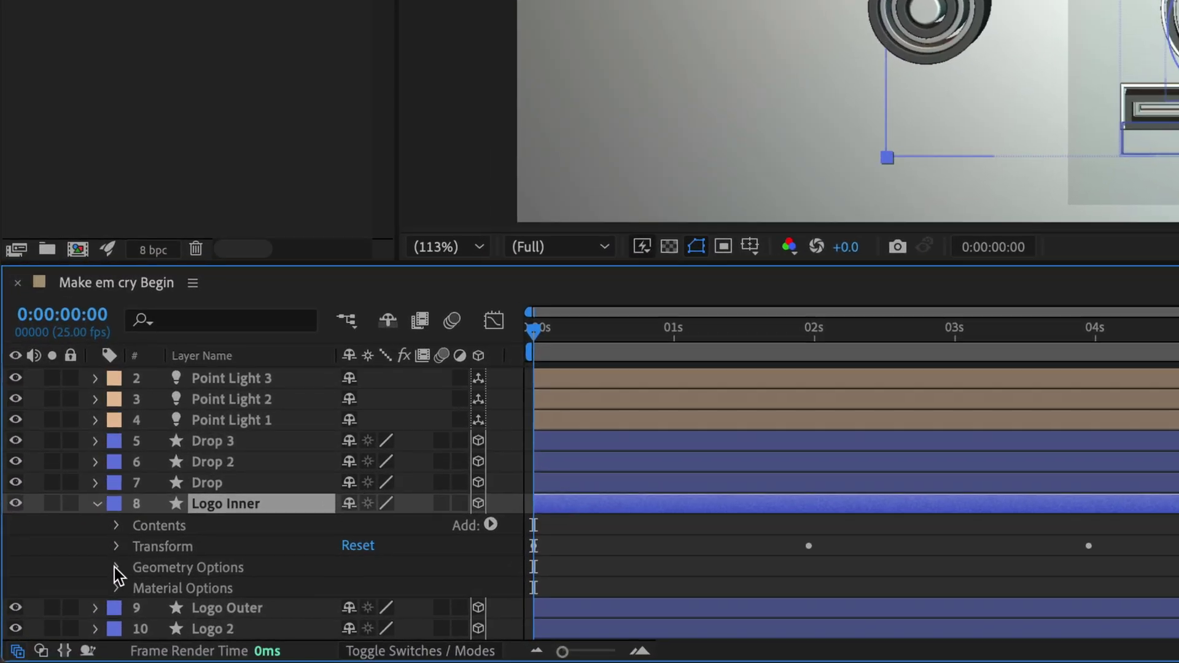
{"action": "left_click", "coordinate": [116, 568]}
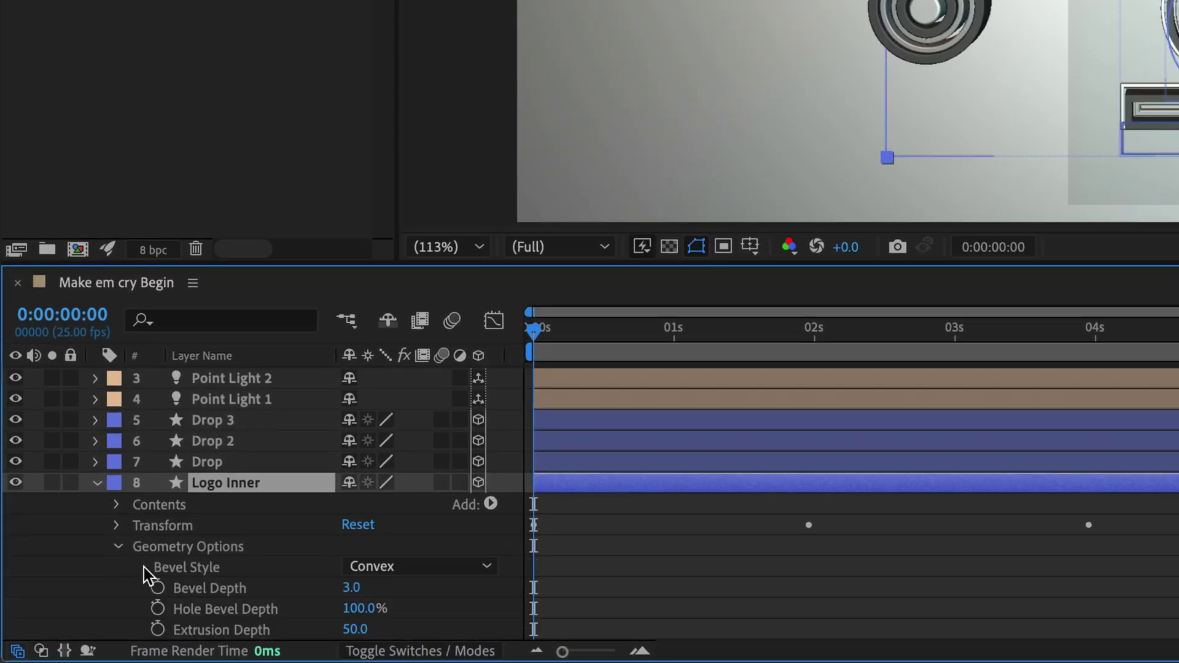
{"action": "left_click", "coordinate": [118, 506]}
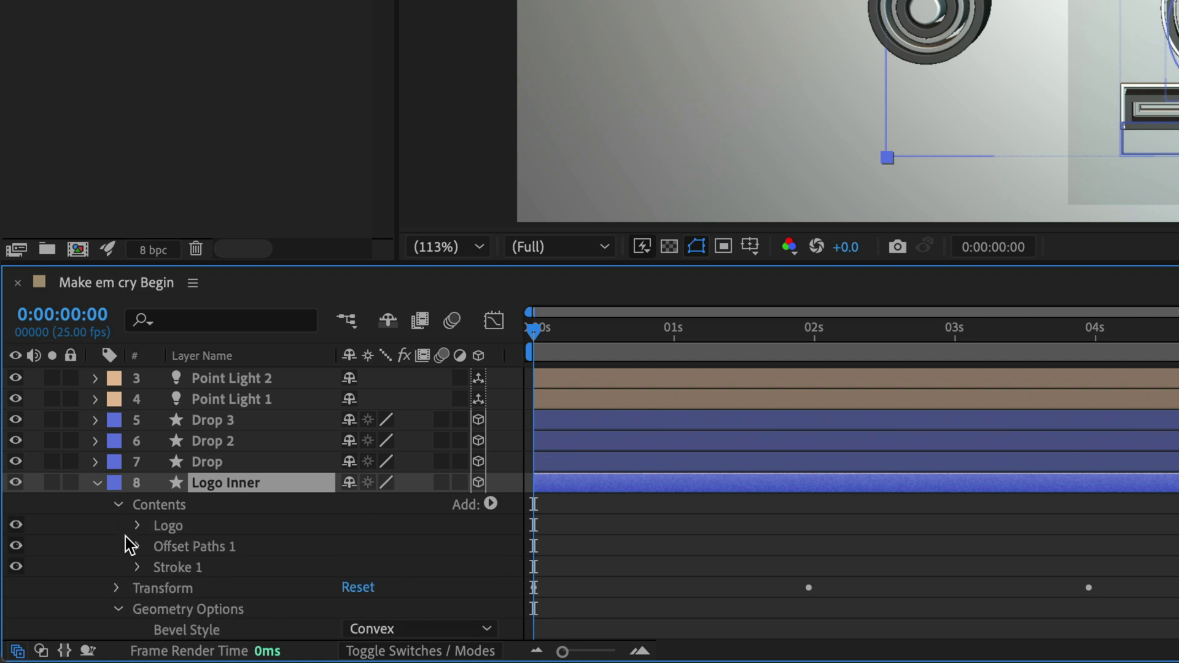
{"action": "left_click", "coordinate": [174, 547]}
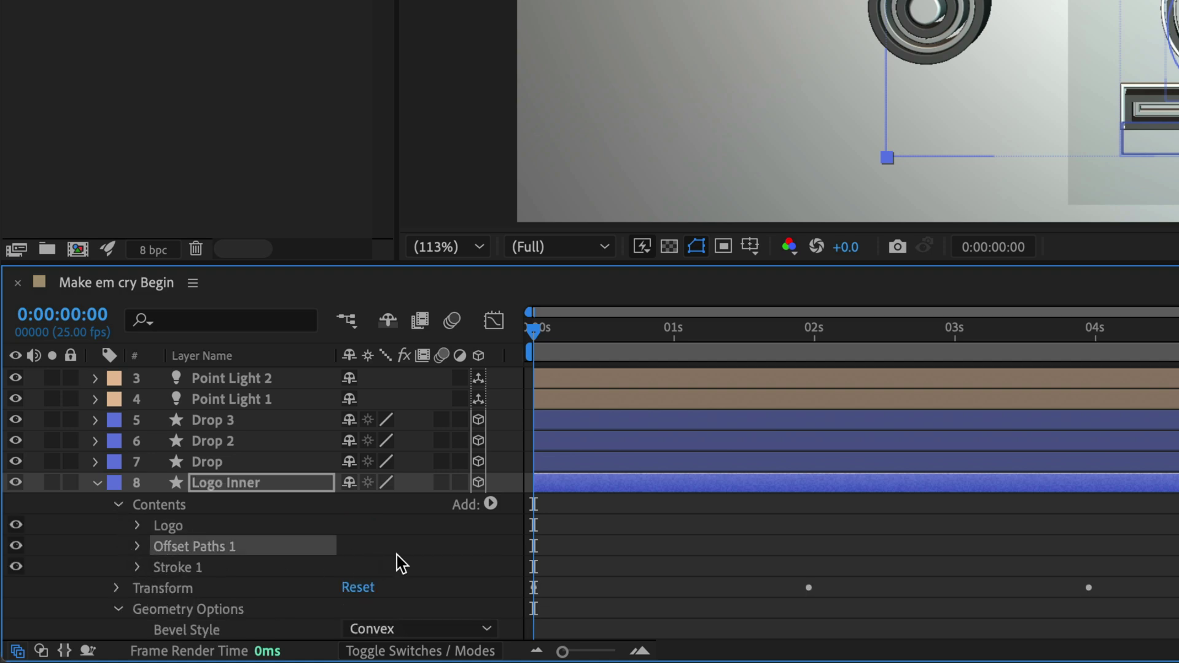
{"action": "key", "text": "space"}
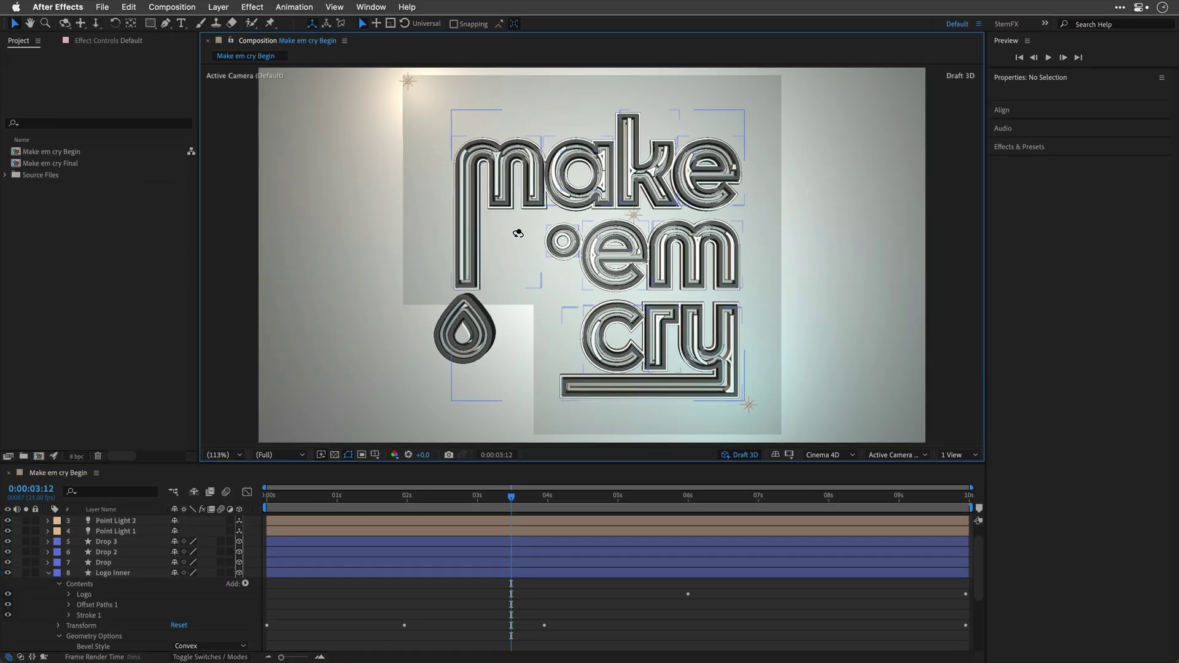
- Orbit to an angled view, deselect all layers, and scrub to about nine seconds
{"action": "left_click_drag", "start_coordinate": [520, 246], "coordinate": [553, 198]}
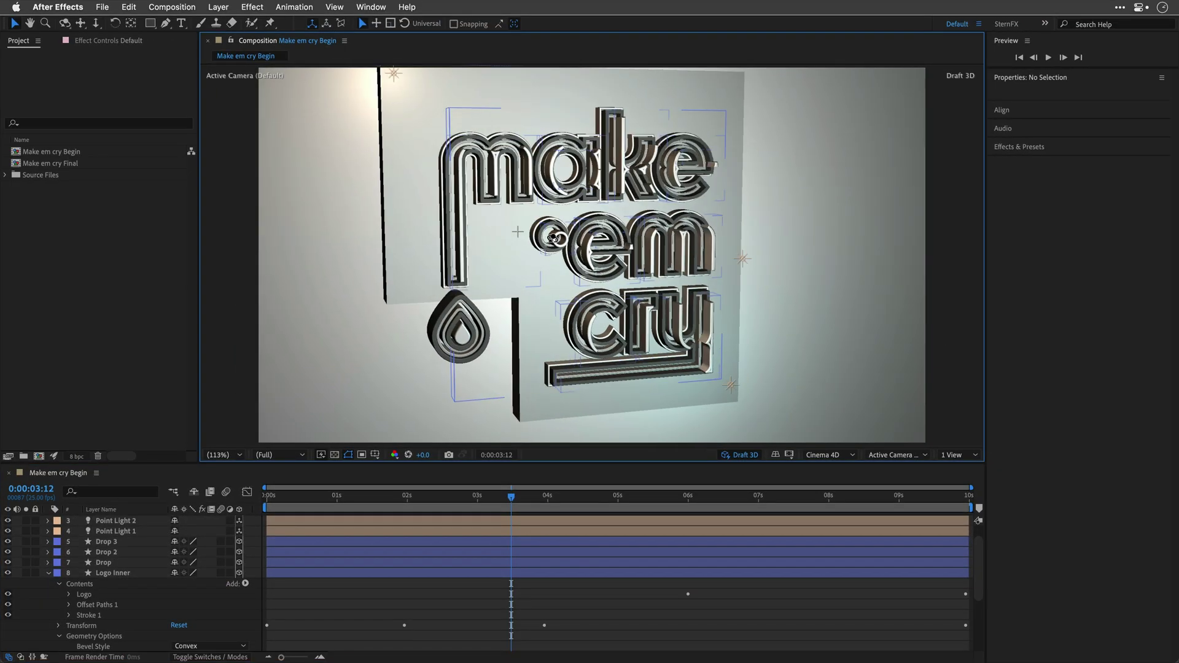
{"action": "left_click", "coordinate": [571, 545]}
{"action": "left_click_drag", "start_coordinate": [513, 498], "coordinate": [657, 498]}
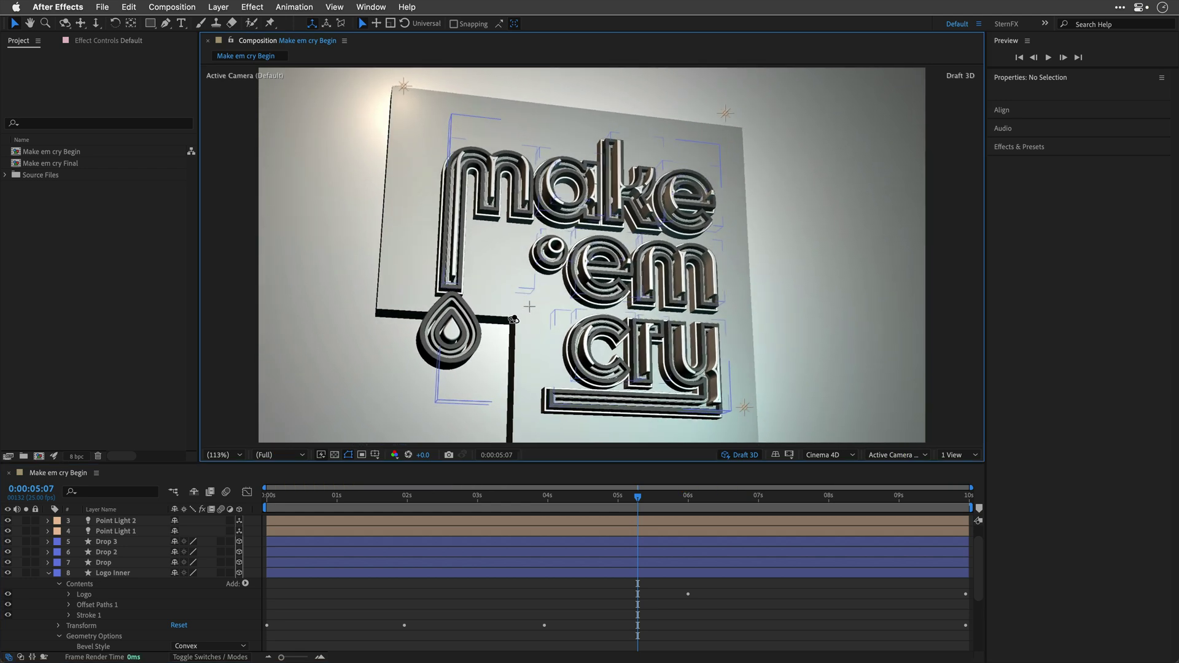
{"action": "left_click_drag", "start_coordinate": [636, 498], "coordinate": [924, 512]}
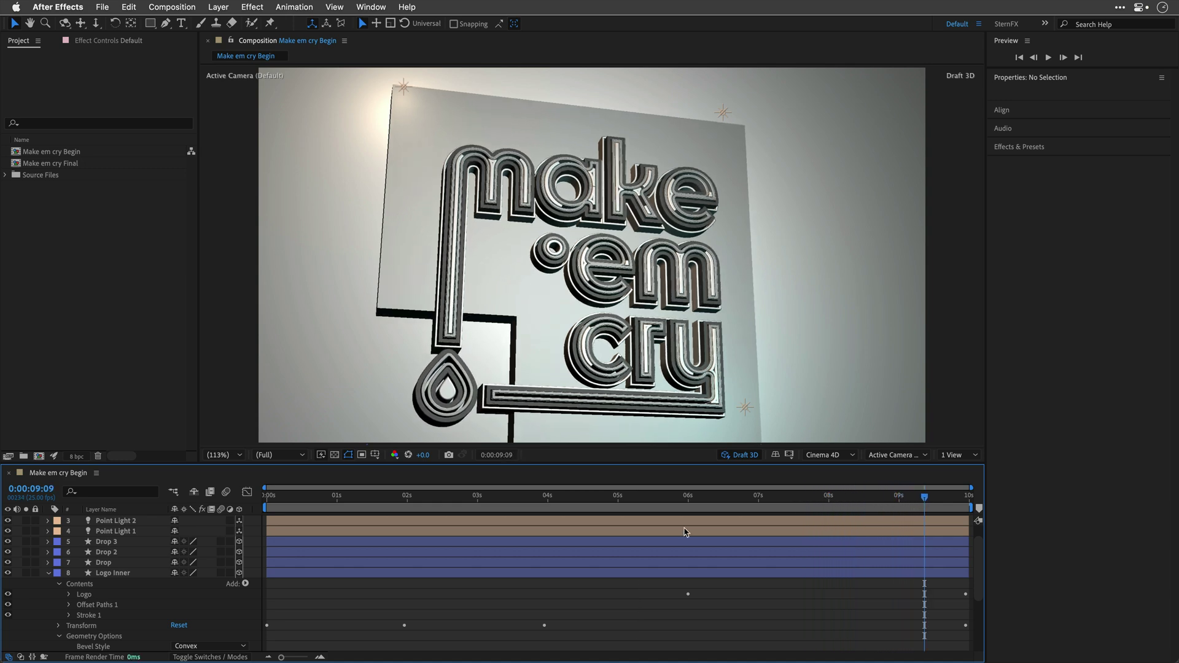
{"action": "left_click", "coordinate": [53, 575]}
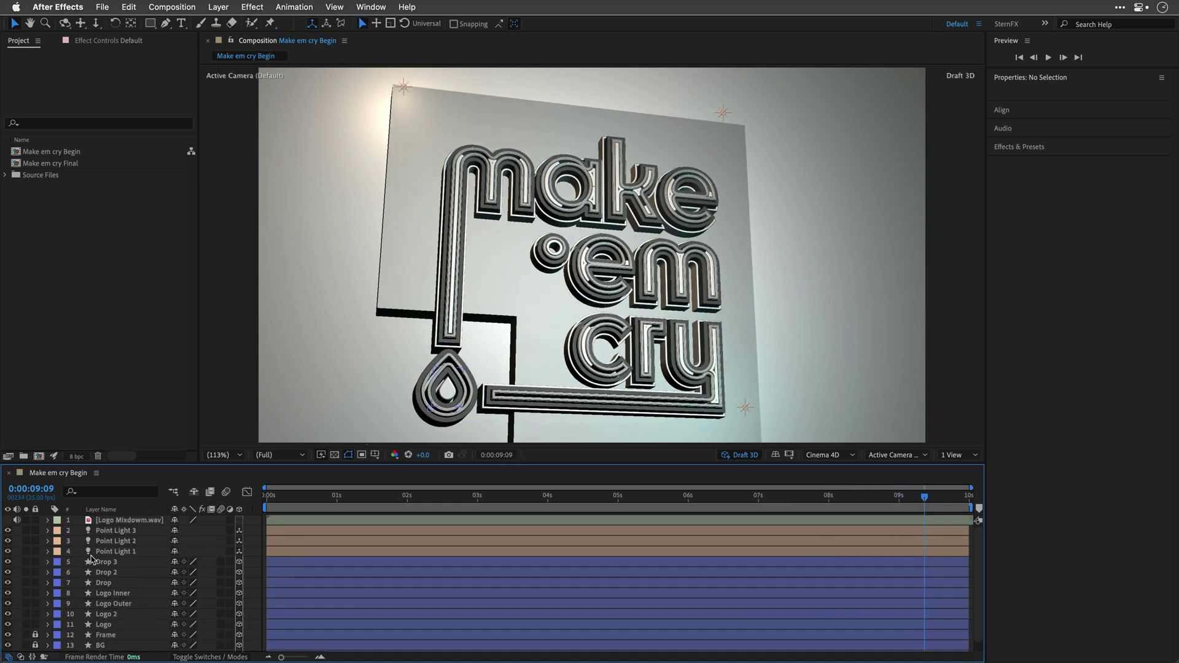
{"action": "left_click", "coordinate": [118, 541]}
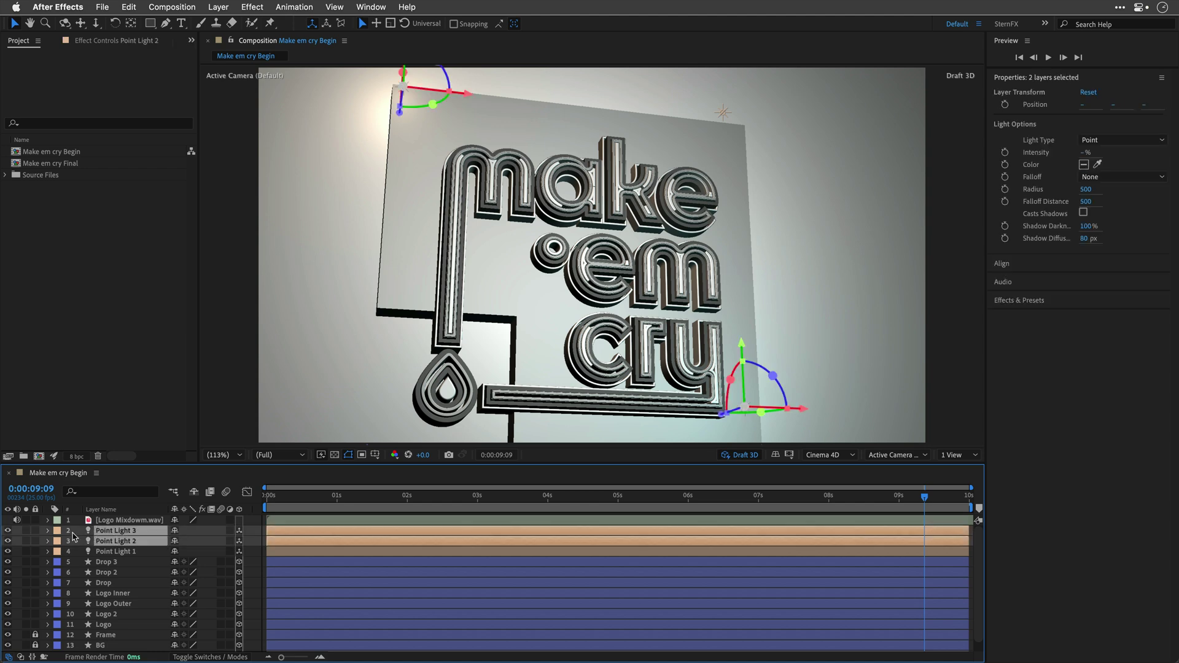
{"action": "left_click", "coordinate": [49, 531]}
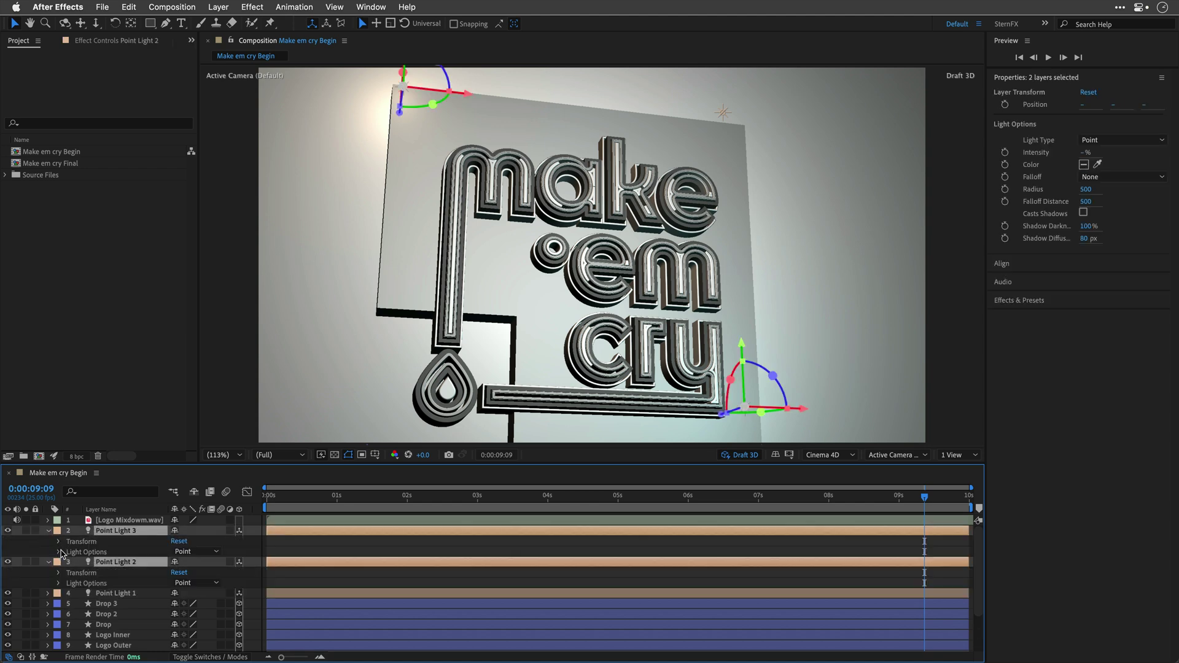
{"action": "left_click", "coordinate": [61, 552]}
{"action": "left_click", "coordinate": [49, 532]}
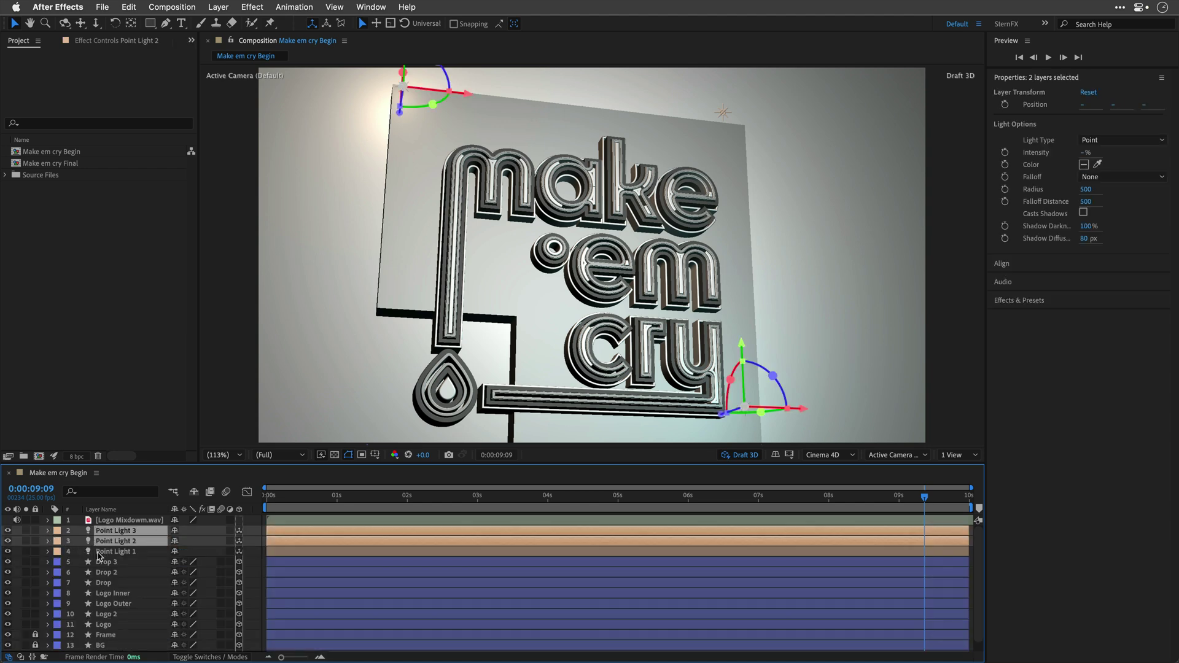
{"action": "double_click", "coordinate": [117, 551]}
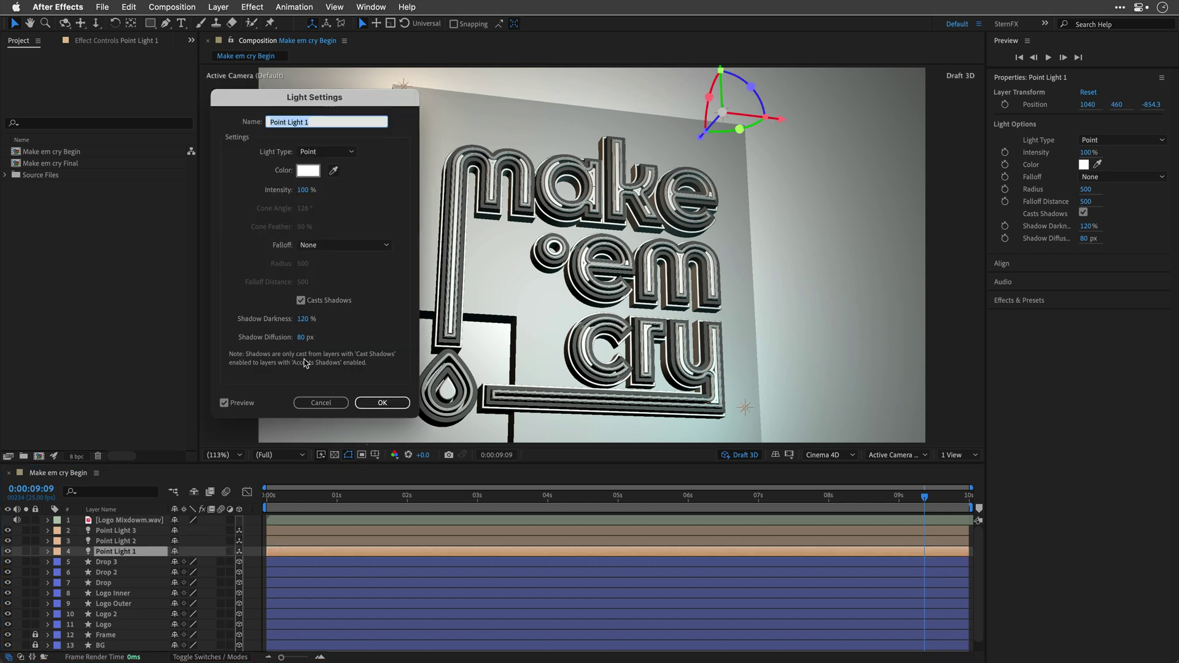
{"action": "left_click", "coordinate": [321, 403]}
{"action": "scroll", "coordinate": [163, 550], "scroll_direction": "down", "scroll_amount": 1}
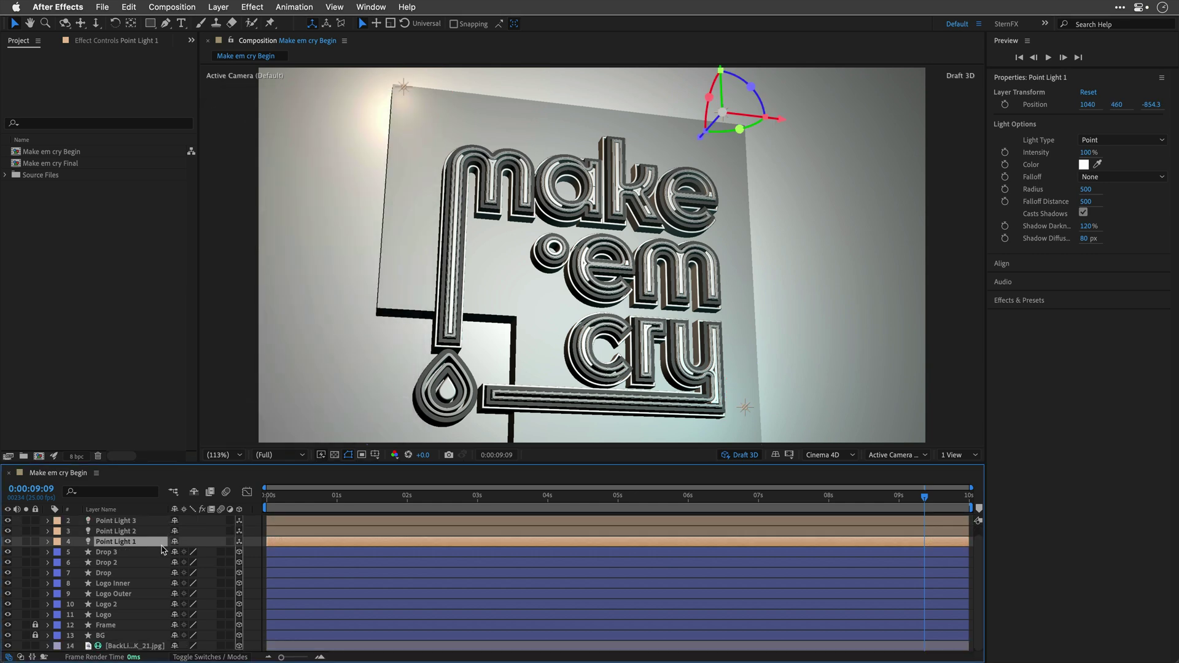
{"action": "double_click", "coordinate": [124, 646]}
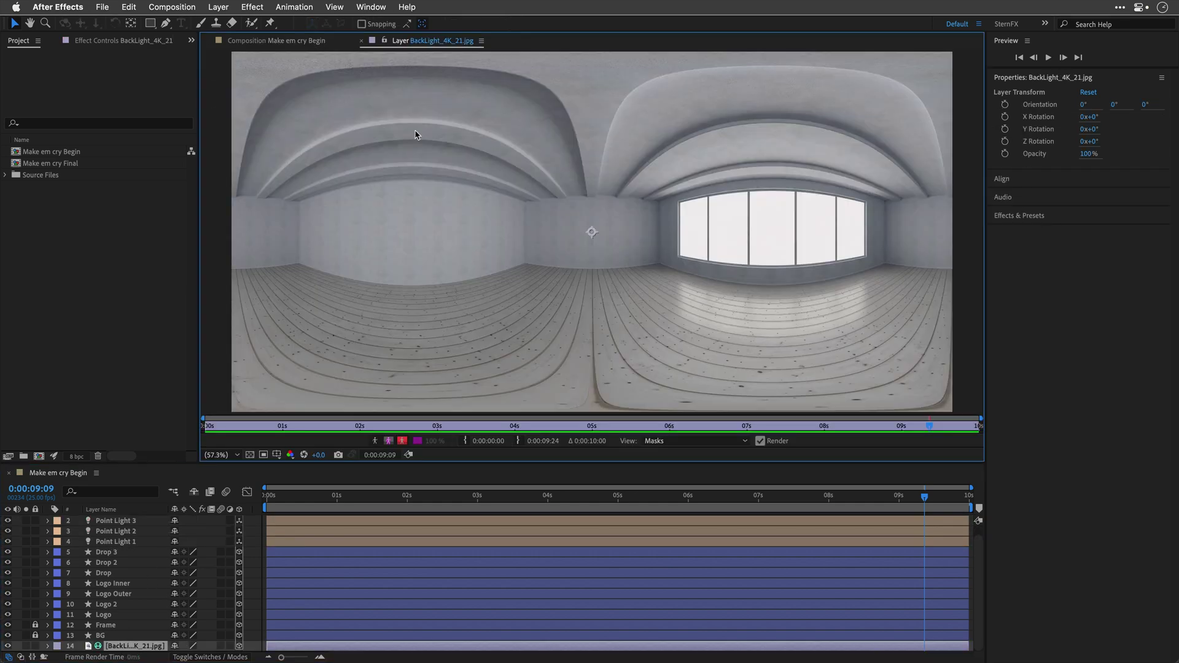
{"action": "left_click", "coordinate": [362, 43]}
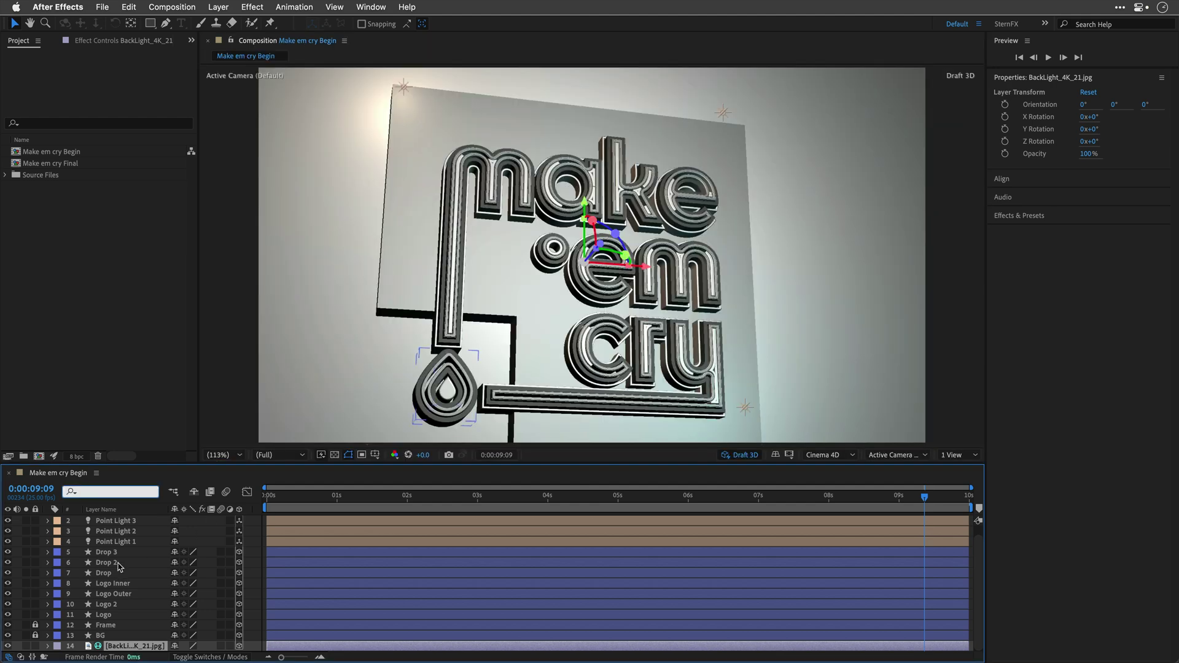
{"action": "scroll", "coordinate": [193, 550], "scroll_direction": "up", "scroll_amount": 1}
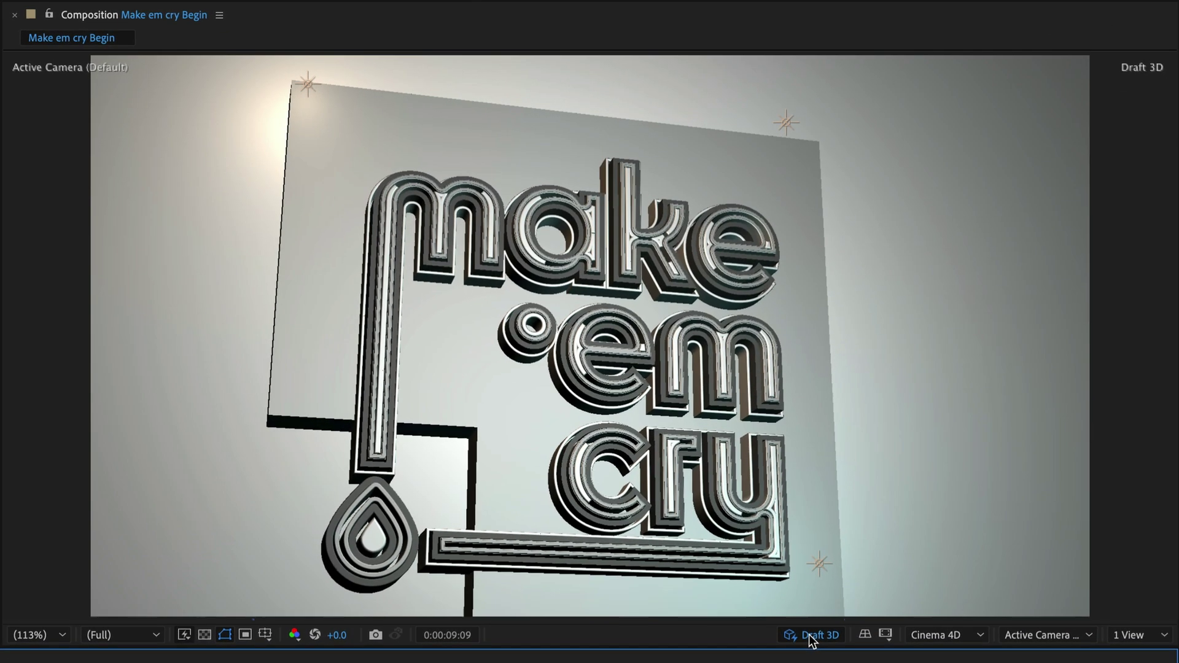
- Turn off Draft 3D to preview the soft shadows and reflections at full quality
{"action": "left_click", "coordinate": [812, 636]}
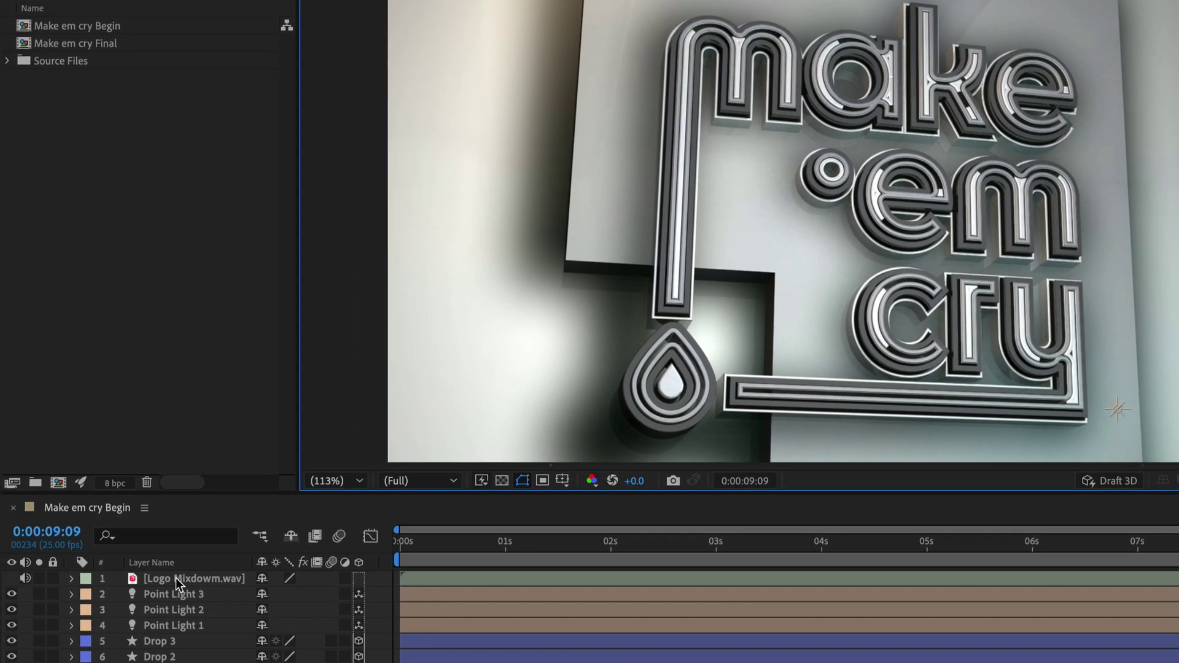
{"action": "left_click", "coordinate": [176, 578]}
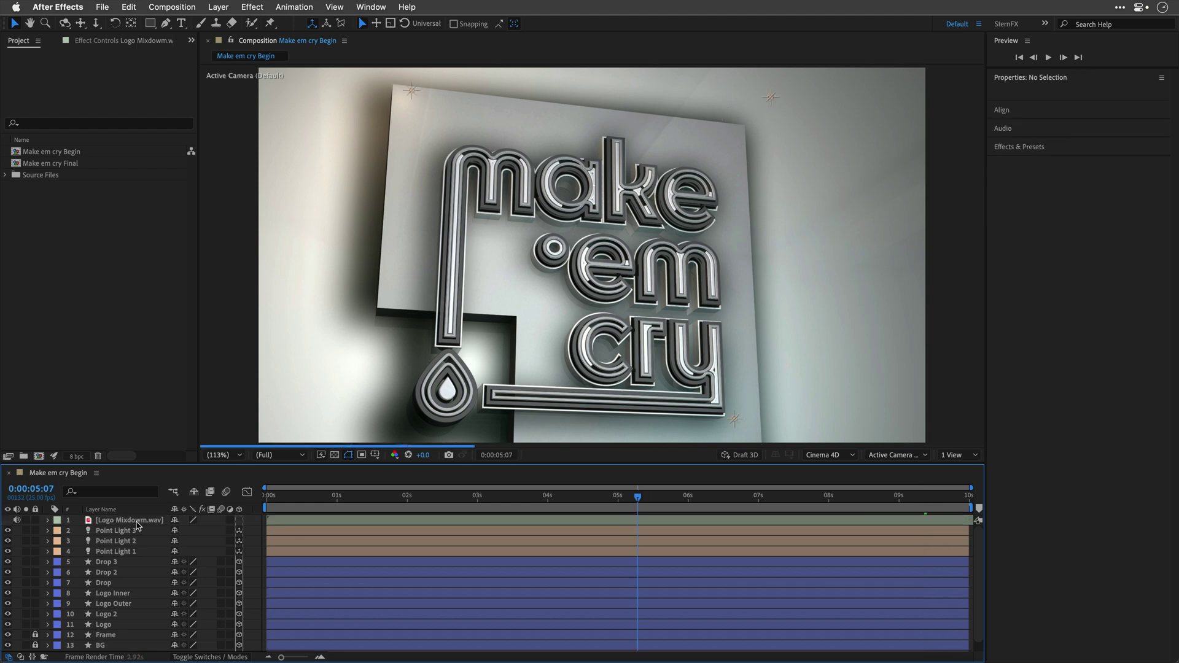
- Re-enable Draft 3D, return to frame 0, and add Camera 1 with the 24mm preset
{"action": "left_click", "coordinate": [741, 455]}
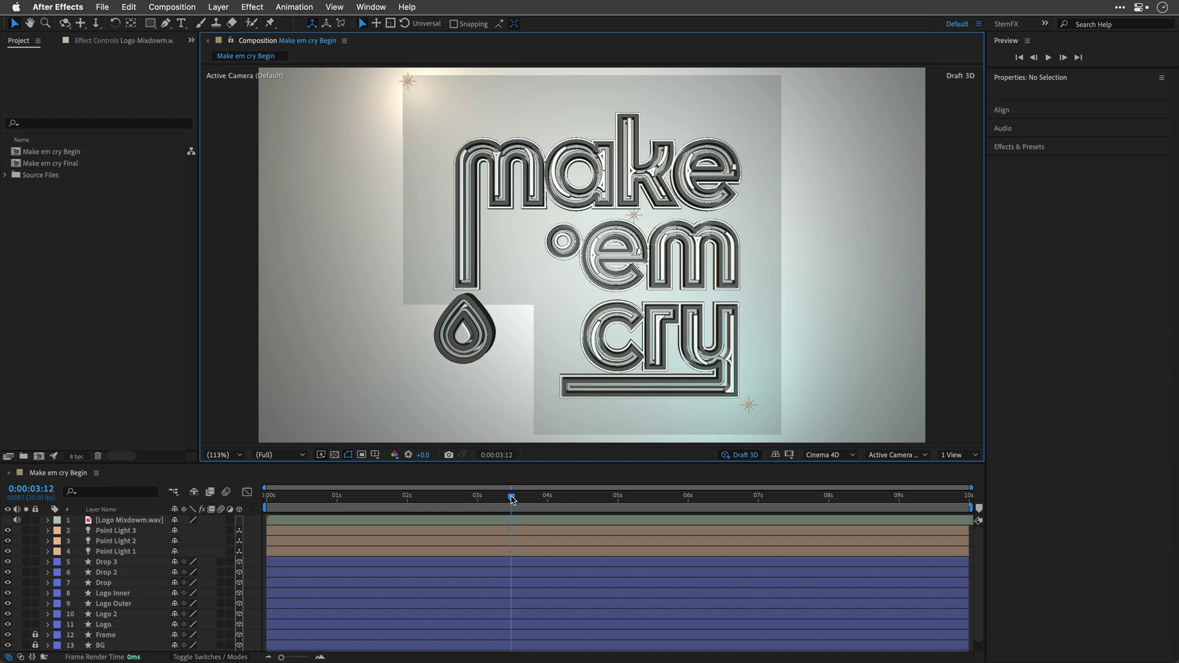
{"action": "left_click_drag", "start_coordinate": [511, 498], "coordinate": [267, 499]}
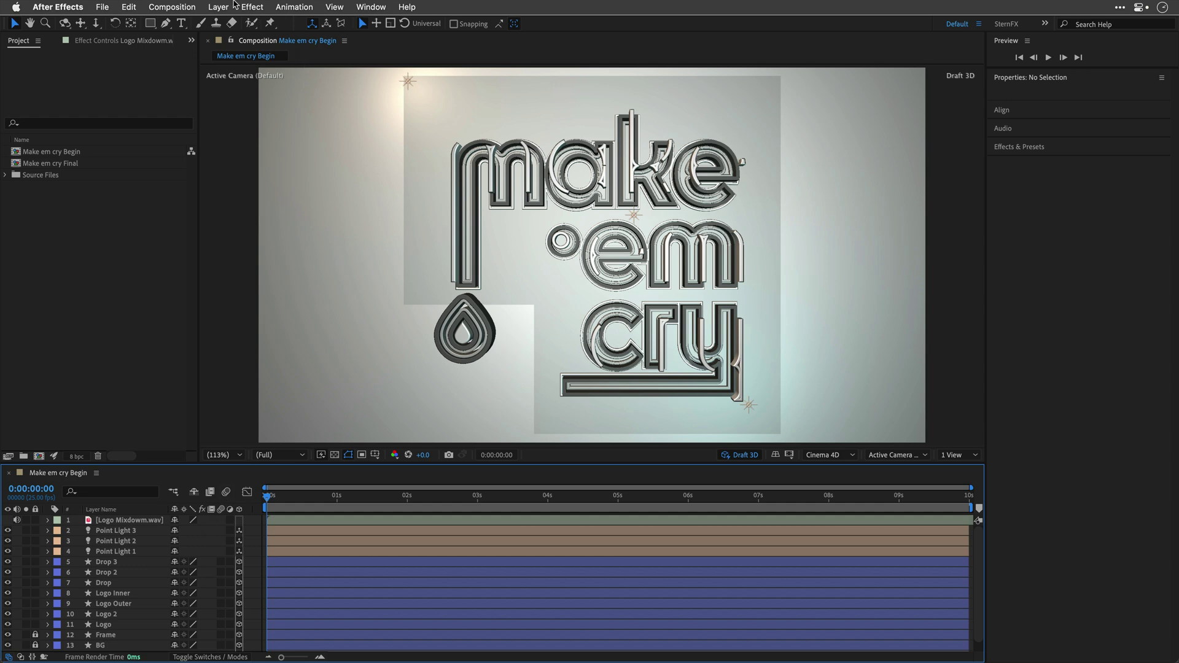
{"action": "left_click", "coordinate": [219, 6]}
{"action": "mouse_move", "coordinate": [267, 26]}
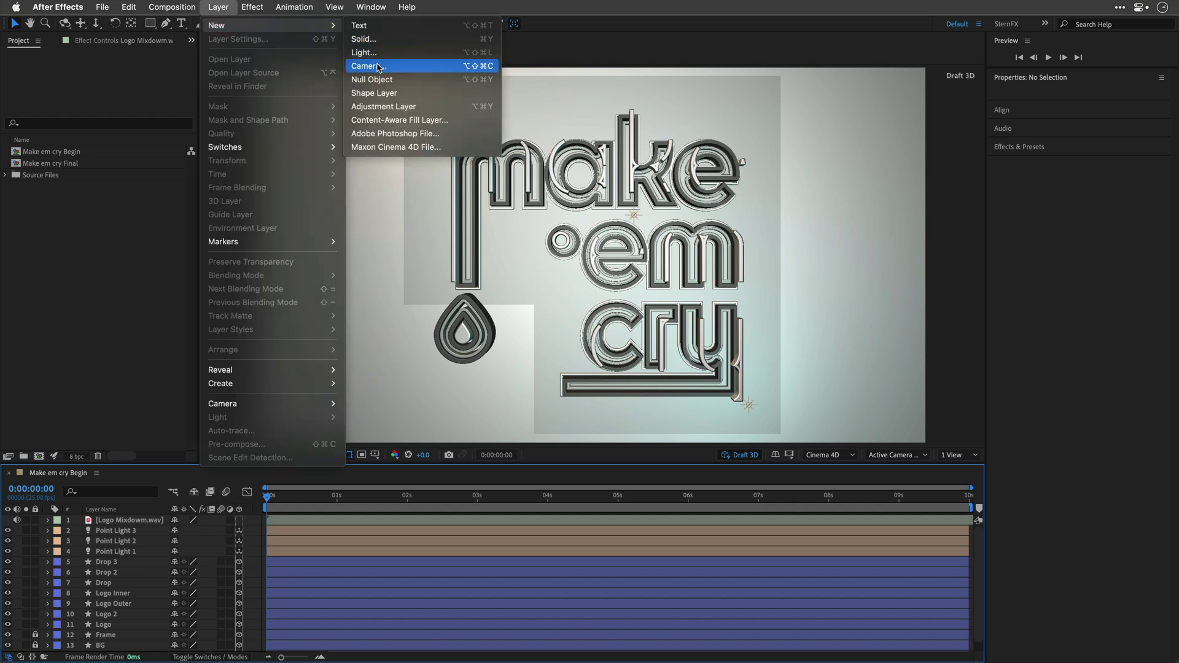
{"action": "left_click", "coordinate": [380, 67]}
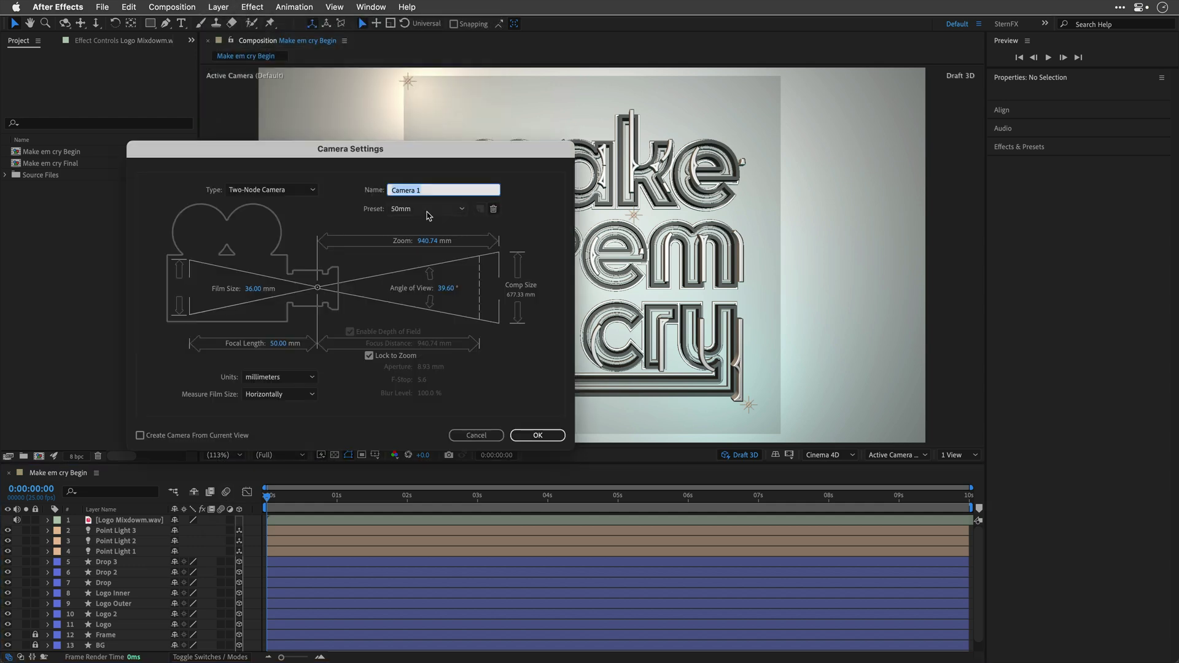
{"action": "left_click", "coordinate": [434, 210]}
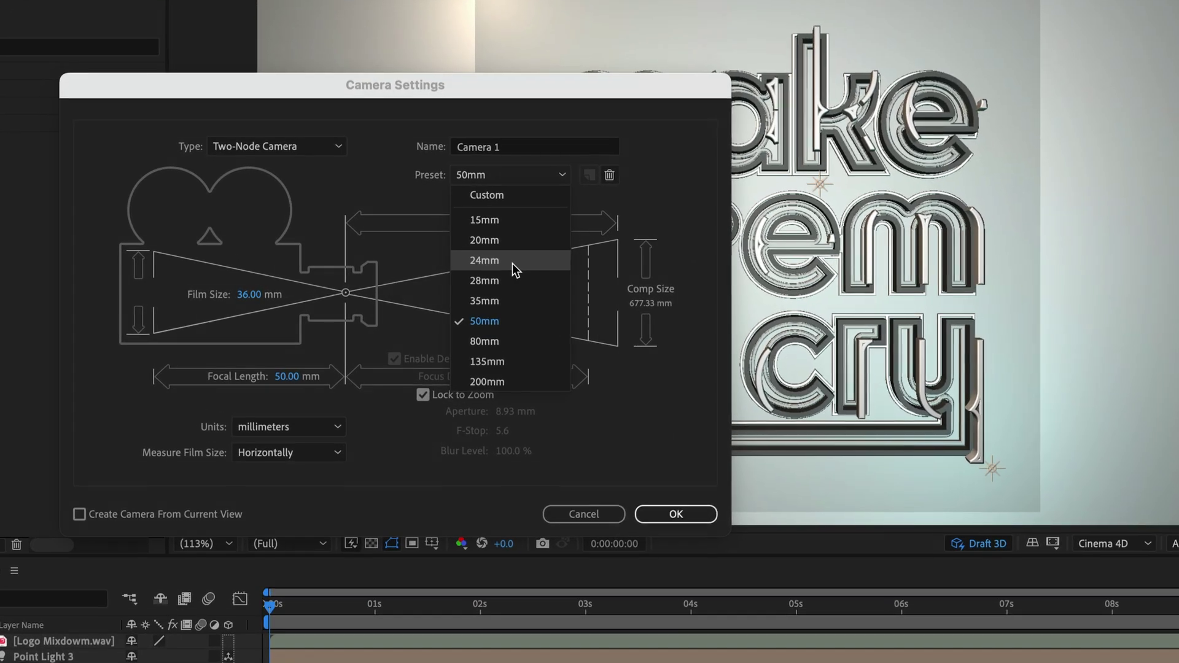
{"action": "left_click", "coordinate": [512, 263]}
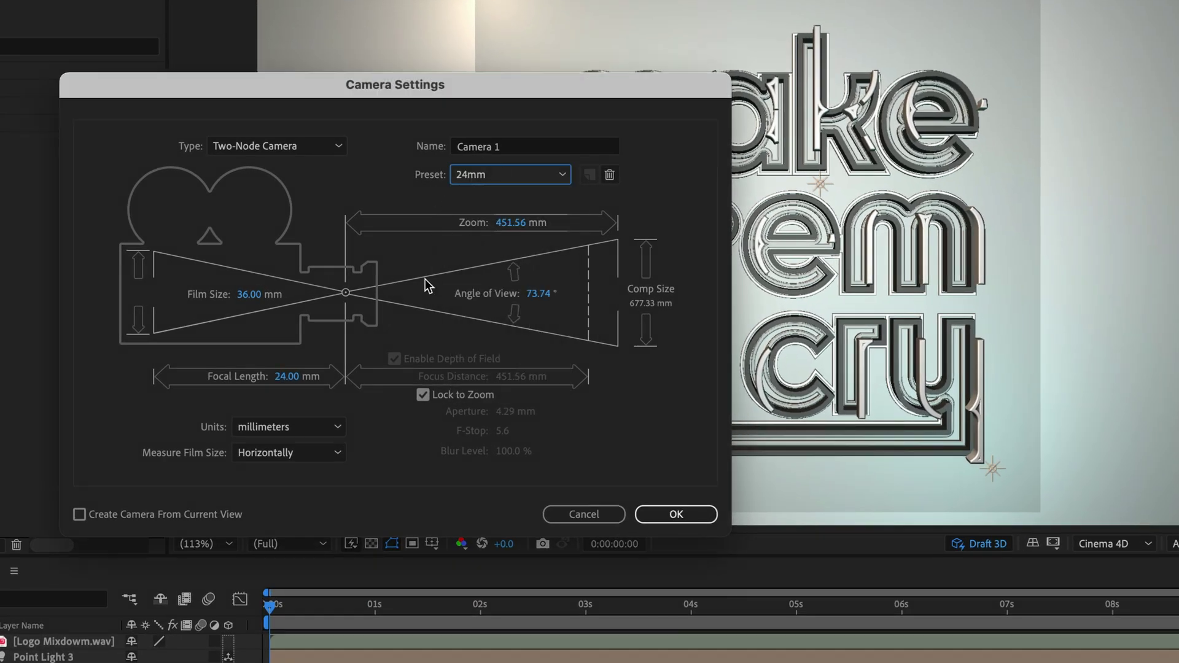
{"action": "left_click", "coordinate": [676, 515]}
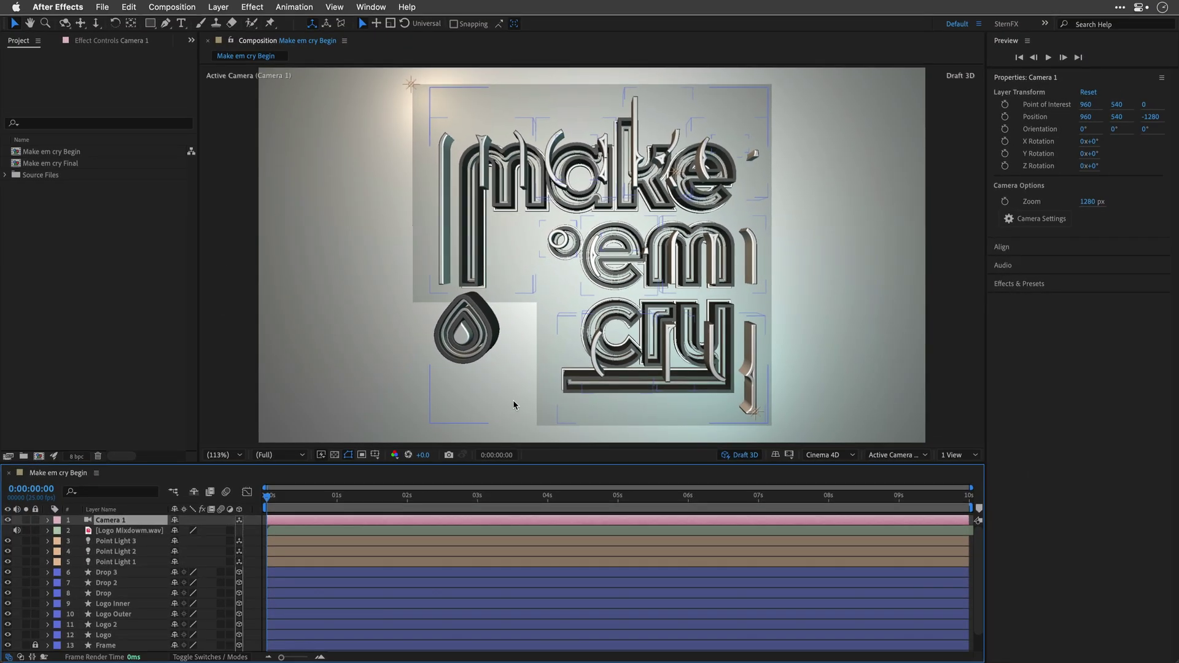
- Hide layer controls and bring Camera 1 close to the extruded 'm' from a low angle
{"action": "key", "text": "ctrl+shift+h"}
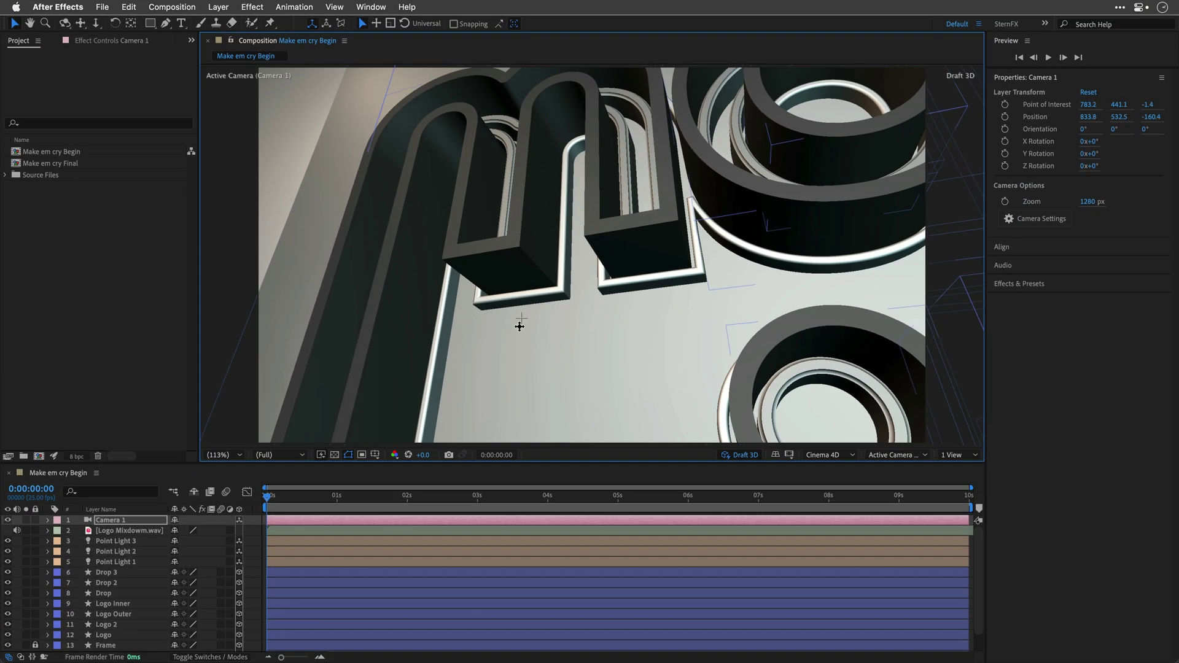
{"action": "left_click_drag", "start_coordinate": [519, 325], "coordinate": [518, 374]}
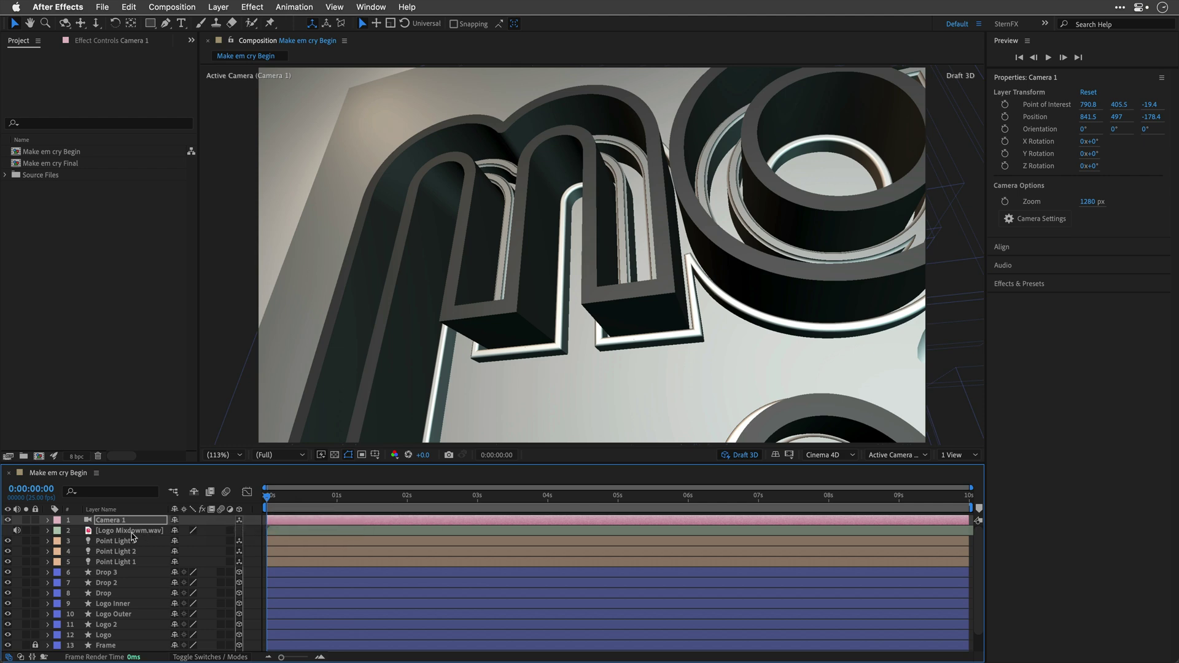
- Move the time to exactly 0:00:02:00 and select Camera 1, ready to split it
{"action": "left_click", "coordinate": [133, 531]}
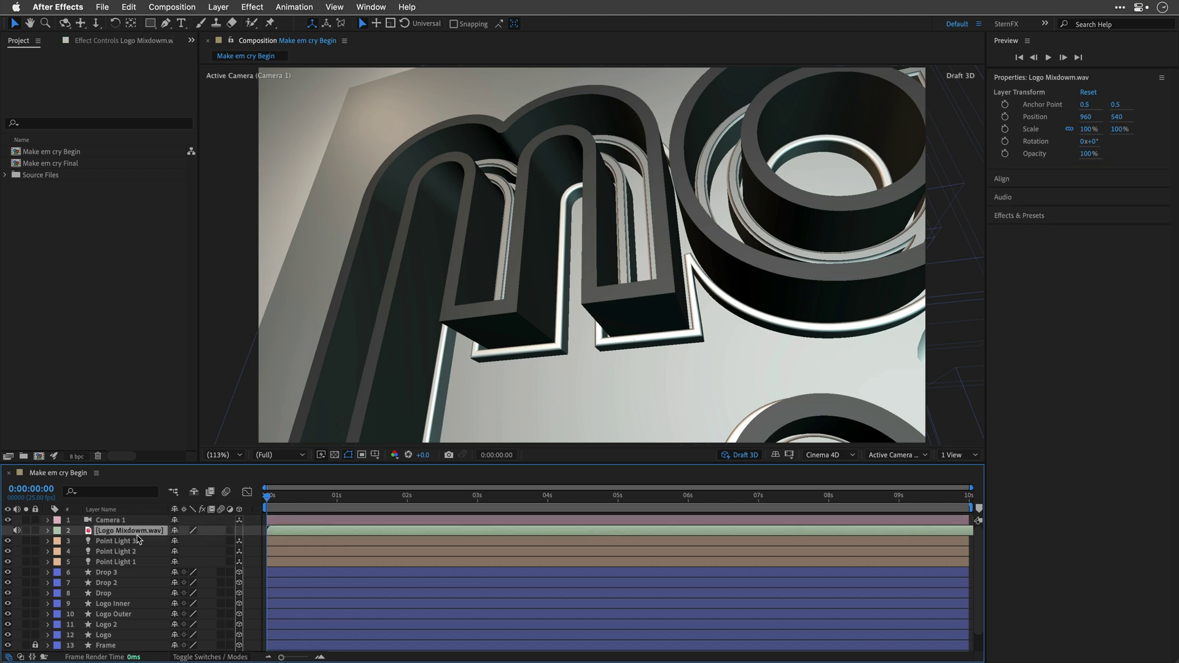
{"action": "left_click", "coordinate": [406, 497]}
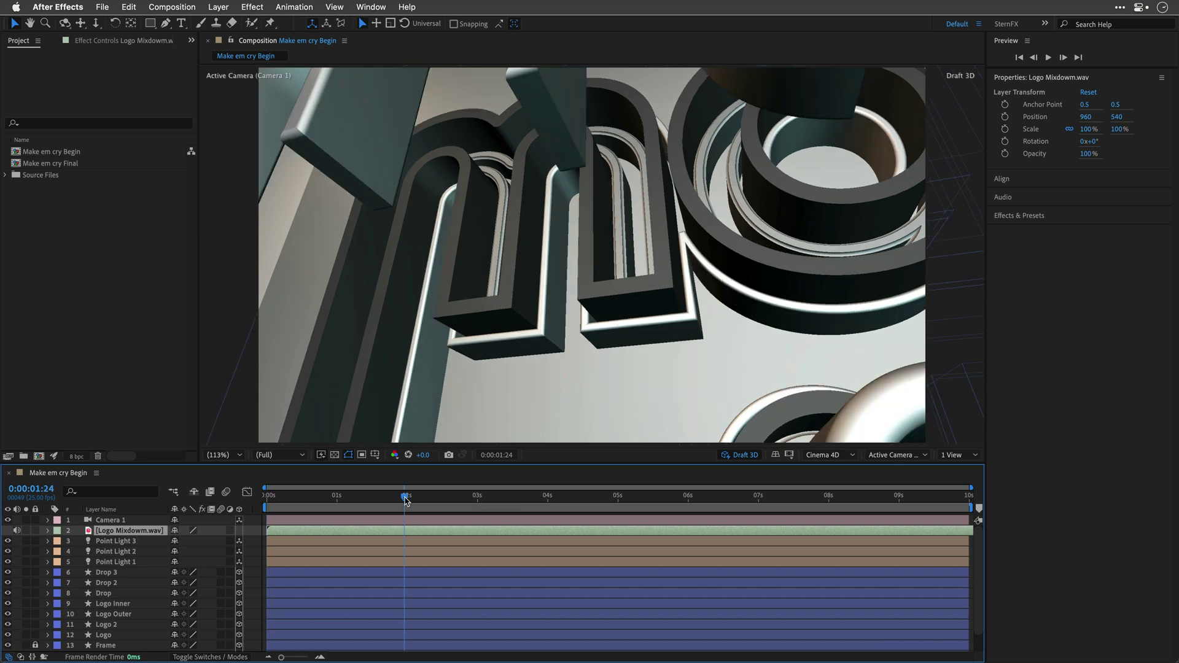
{"action": "left_click_drag", "start_coordinate": [406, 498], "coordinate": [407, 497]}
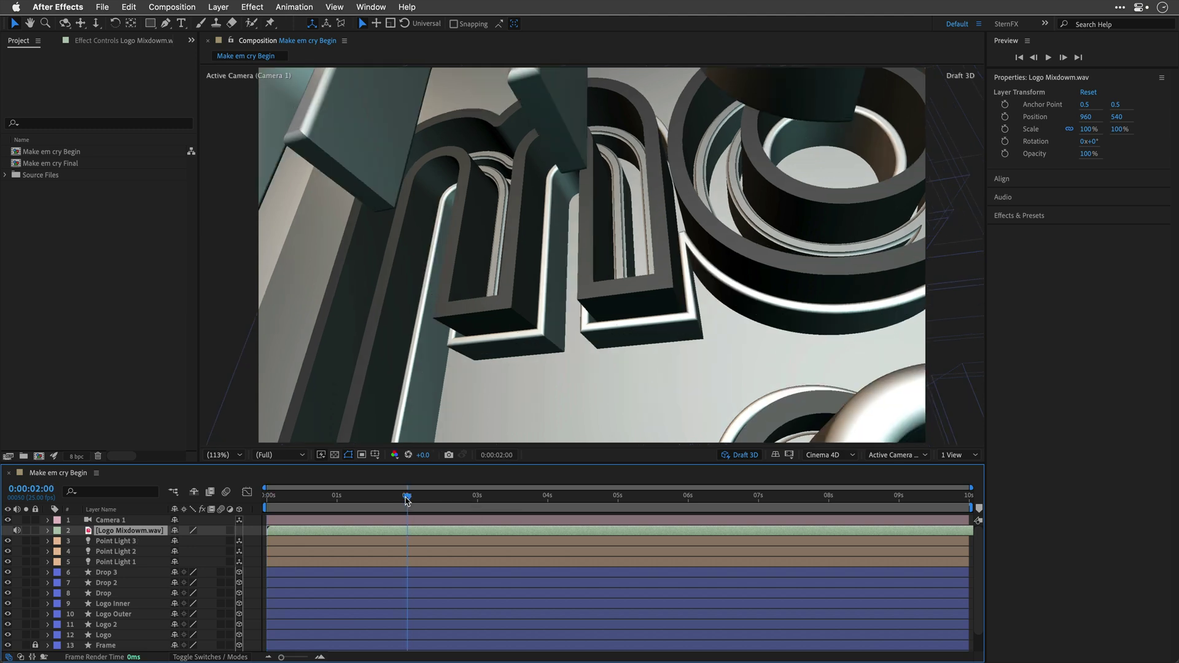
{"action": "left_click", "coordinate": [109, 521]}
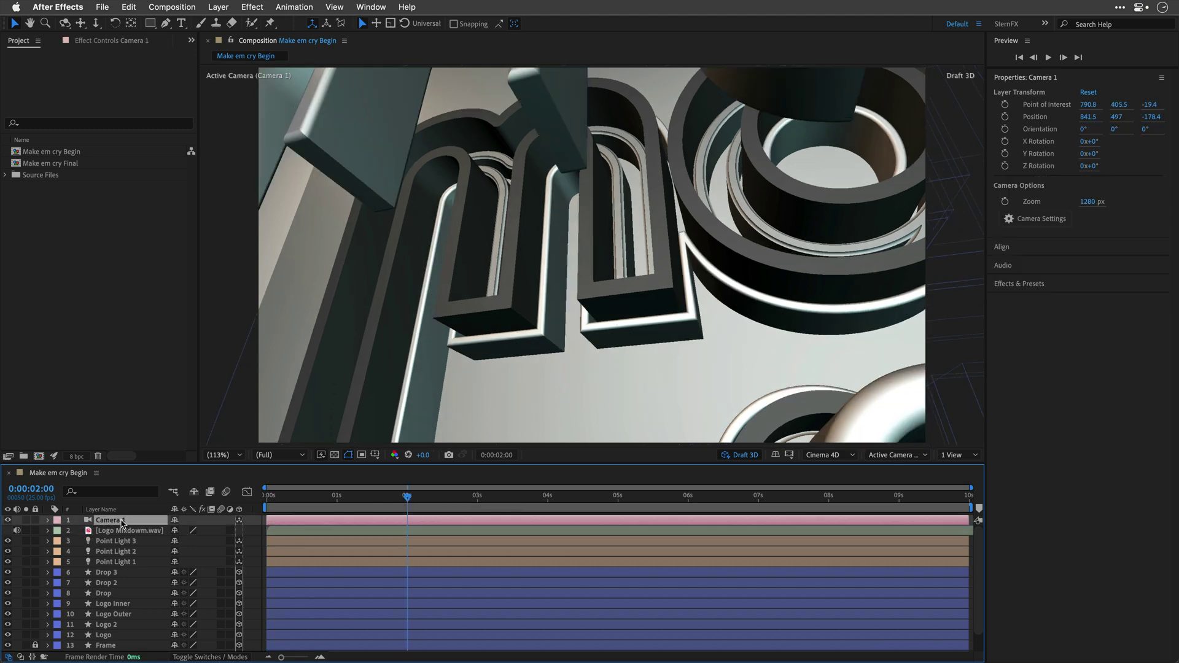
{"action": "left_click", "coordinate": [128, 7]}
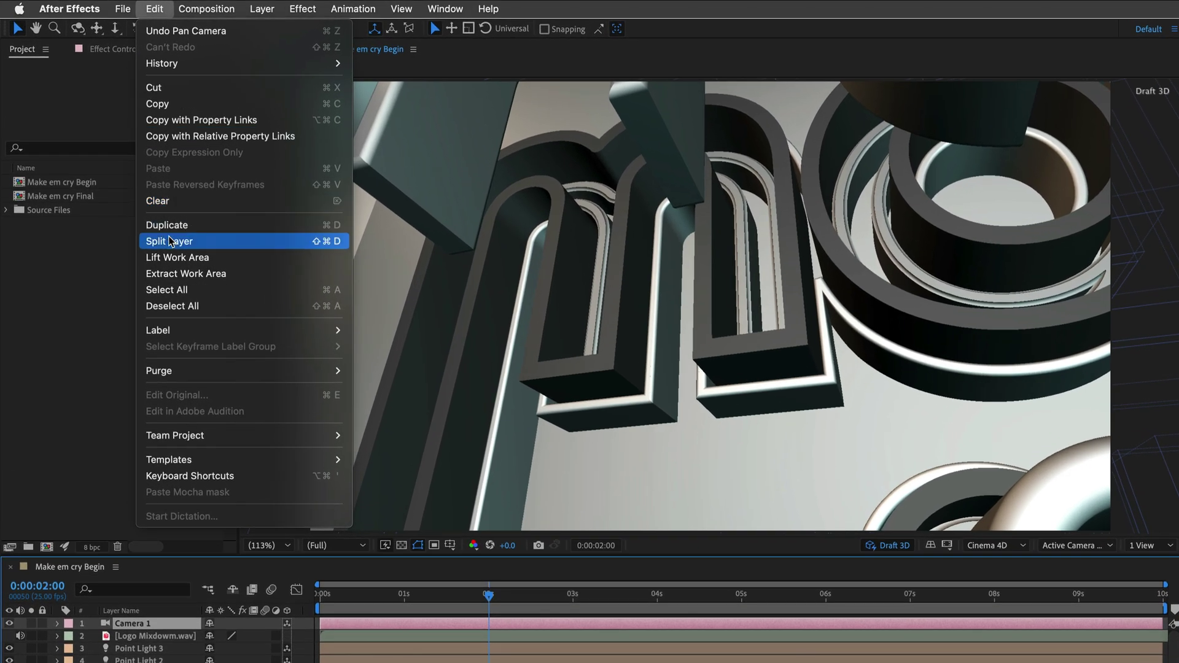
- Split Camera 1 at 2 seconds into Camera 2 and reframe it on a new logo close-up
{"action": "left_click", "coordinate": [154, 206]}
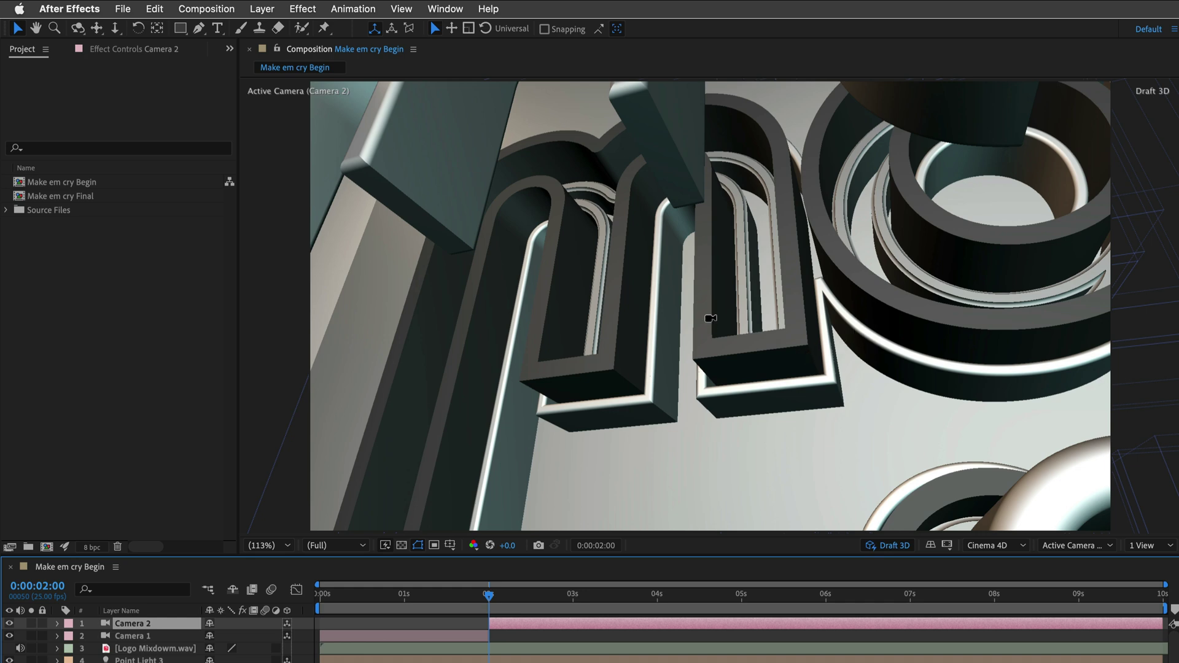
{"action": "mouse_move", "coordinate": [714, 328]}
{"action": "left_mouse_down"}
{"action": "mouse_move", "coordinate": [790, 295]}
{"action": "mouse_move", "coordinate": [629, 277]}
{"action": "mouse_move", "coordinate": [869, 355]}
{"action": "mouse_move", "coordinate": [918, 167]}
{"action": "mouse_move", "coordinate": [770, 320]}
{"action": "left_mouse_up"}
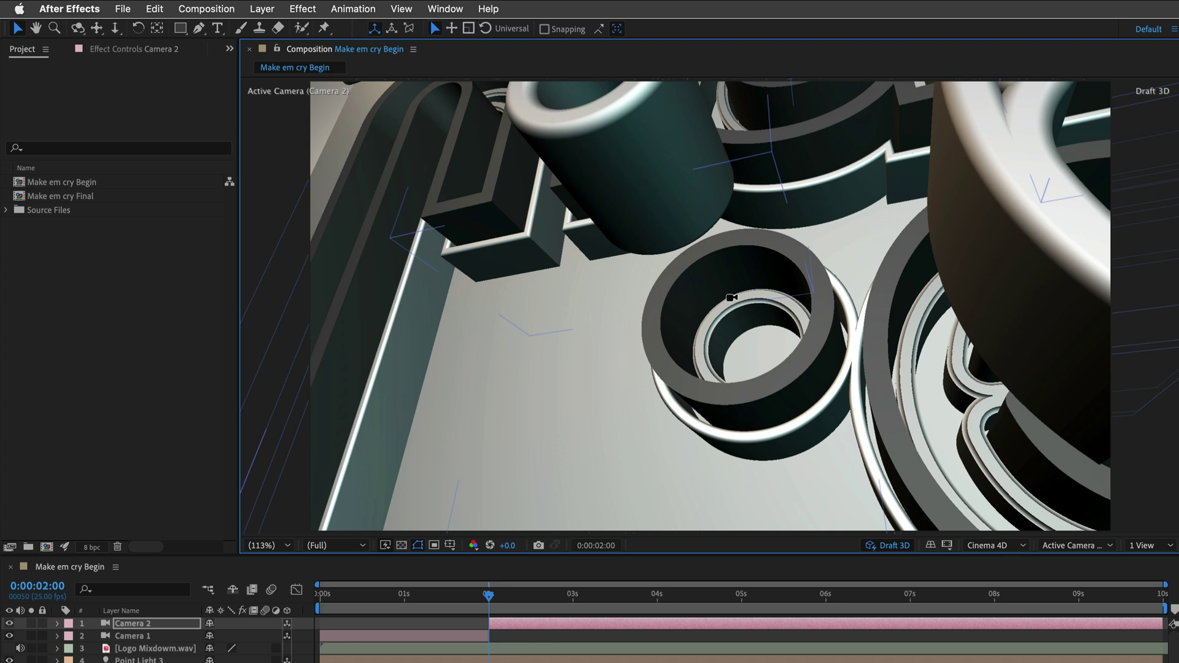
{"action": "mouse_move", "coordinate": [731, 297]}
{"action": "left_mouse_down"}
{"action": "mouse_move", "coordinate": [795, 325]}
{"action": "mouse_move", "coordinate": [759, 343]}
{"action": "mouse_move", "coordinate": [792, 304]}
{"action": "left_mouse_up"}
- Split the camera at 4 seconds into Camera 3, reframe it, and toggle Draft 3D off and on
{"action": "key", "text": "space"}
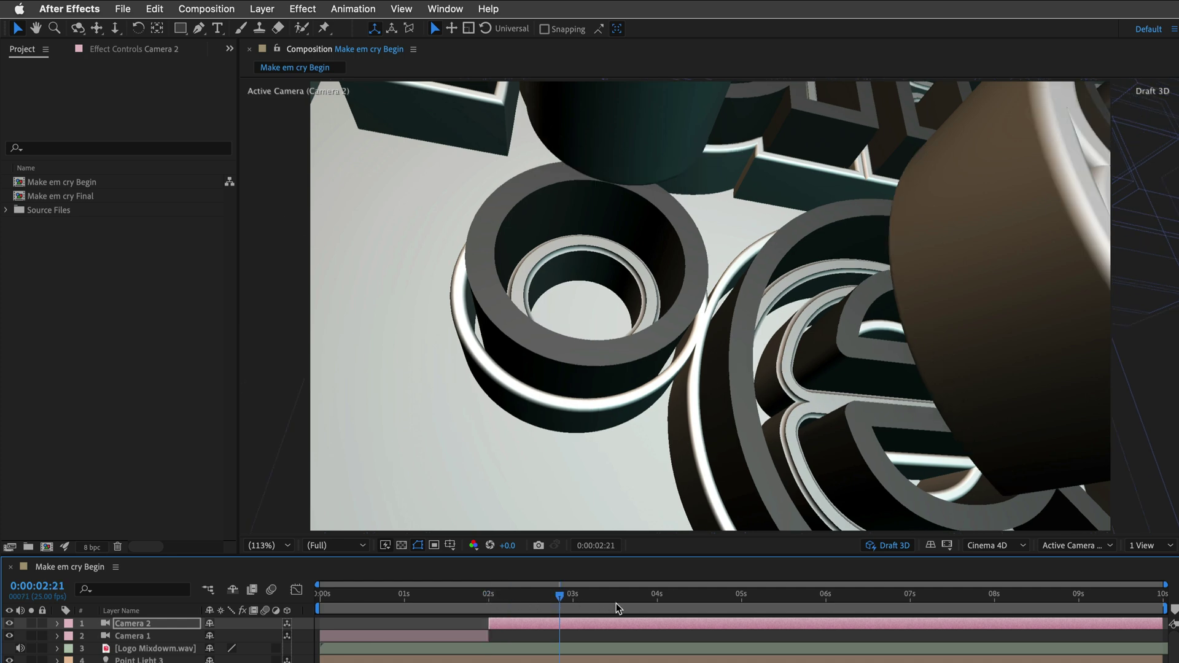
{"action": "left_click_drag", "start_coordinate": [619, 600], "coordinate": [658, 601]}
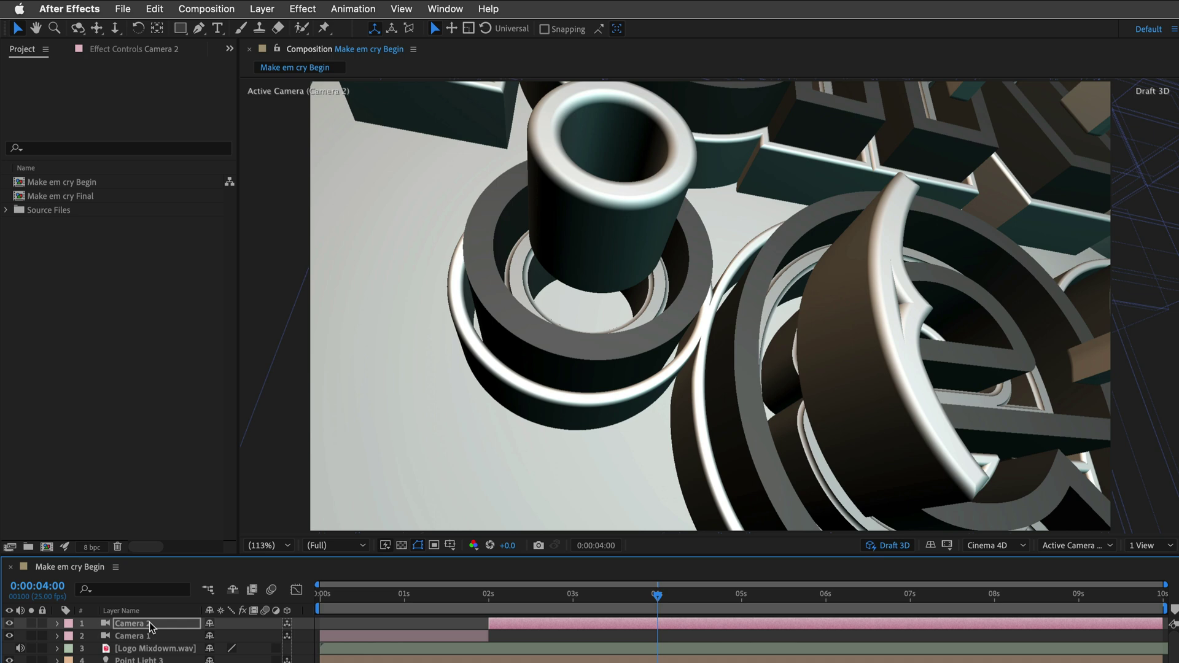
{"action": "key", "text": "super+shift+d"}
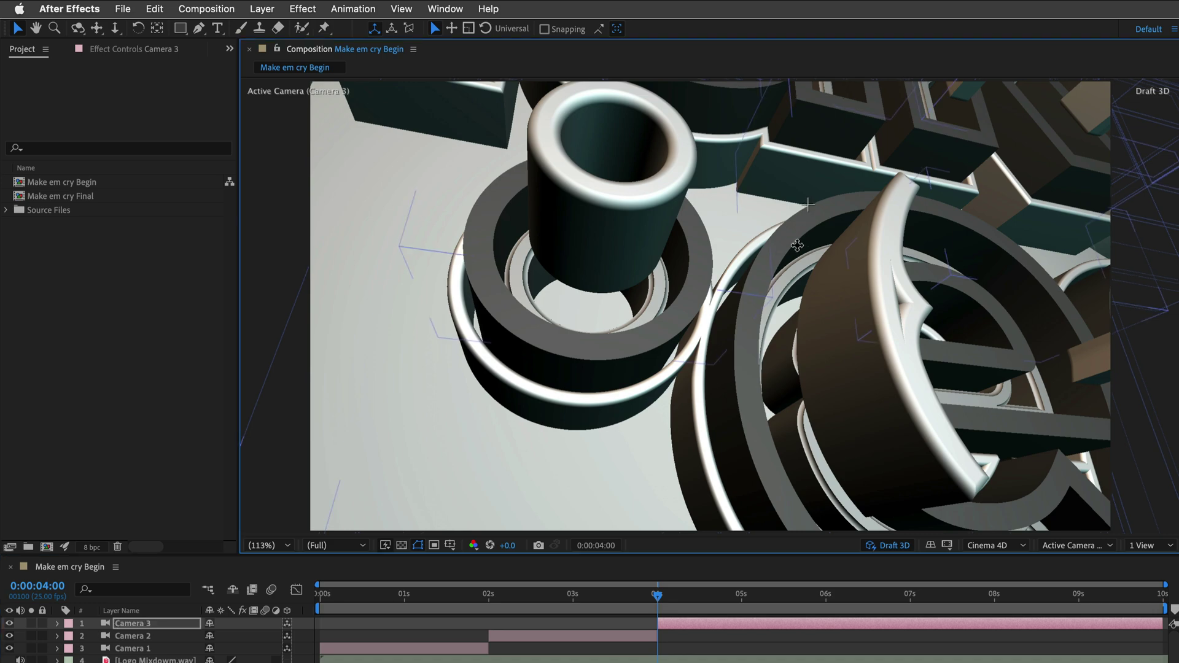
{"action": "mouse_move", "coordinate": [809, 203]}
{"action": "left_mouse_down"}
{"action": "mouse_move", "coordinate": [829, 273]}
{"action": "mouse_move", "coordinate": [737, 361]}
{"action": "mouse_move", "coordinate": [778, 270]}
{"action": "mouse_move", "coordinate": [769, 322]}
{"action": "mouse_move", "coordinate": [796, 330]}
{"action": "left_mouse_up"}
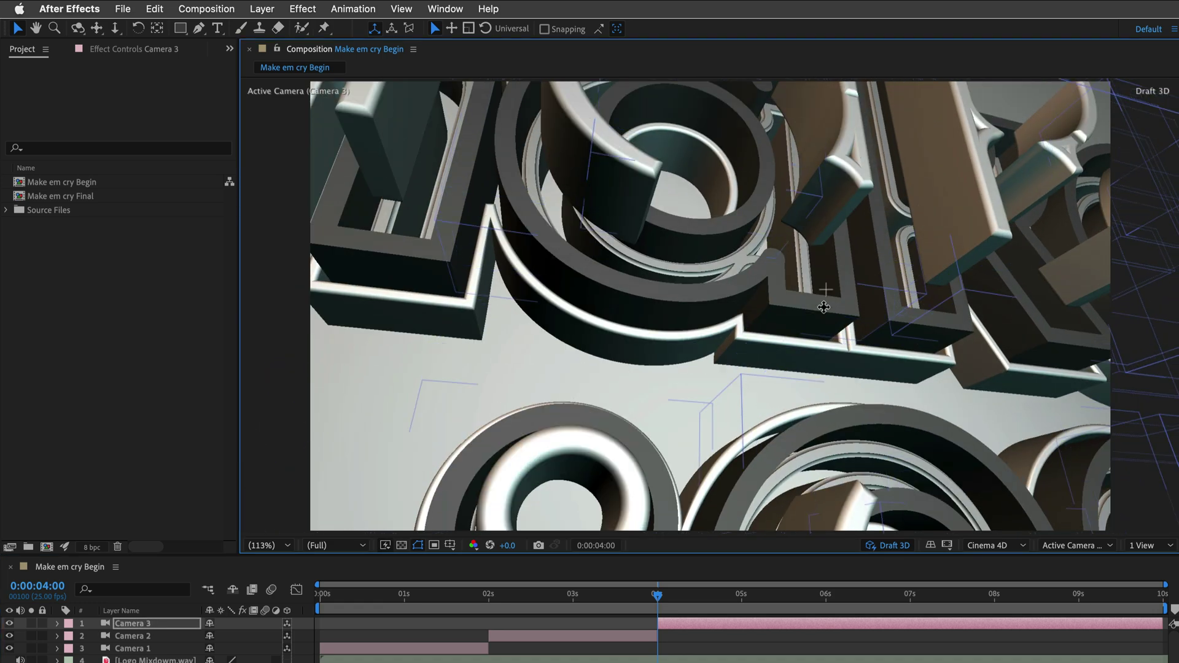
{"action": "left_click", "coordinate": [889, 547]}
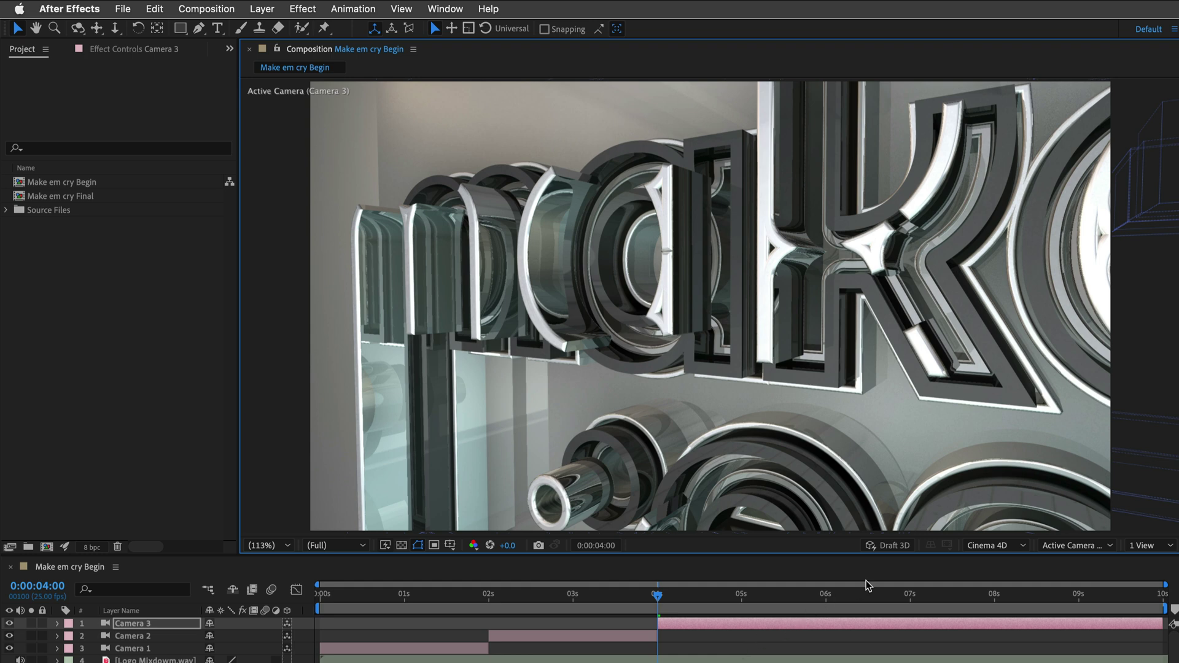
{"action": "left_click", "coordinate": [887, 546]}
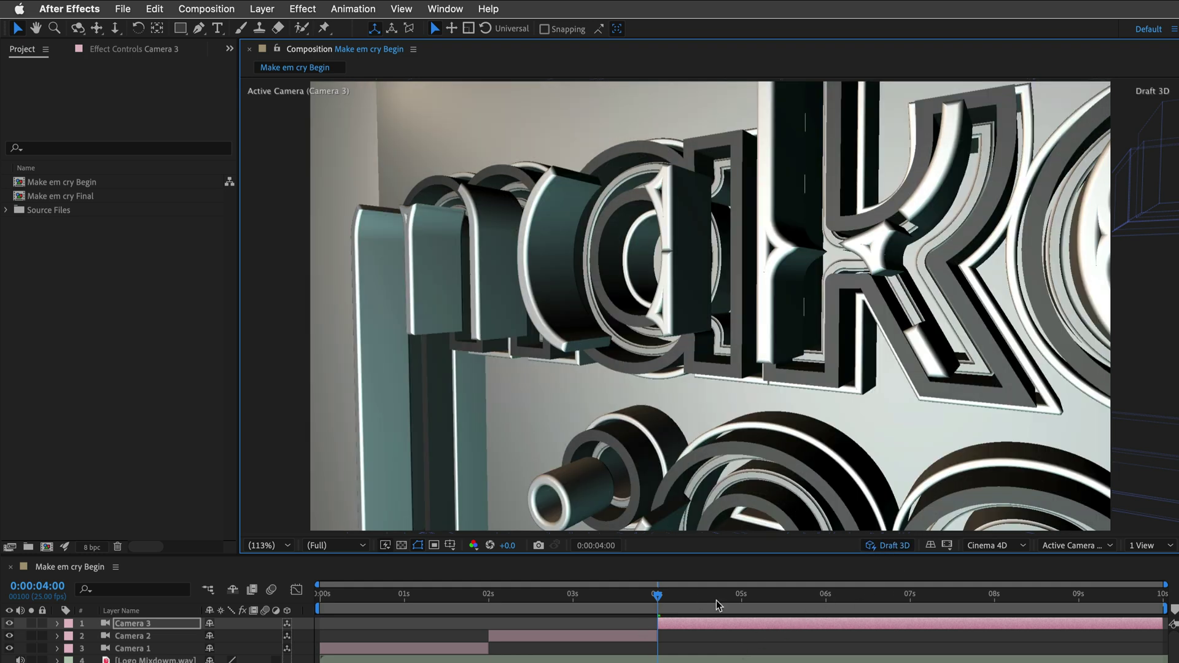
- Split Camera 3 at 6 seconds into Camera 4, frame 'cry' low, and return to 0:00
{"action": "left_click", "coordinate": [827, 599]}
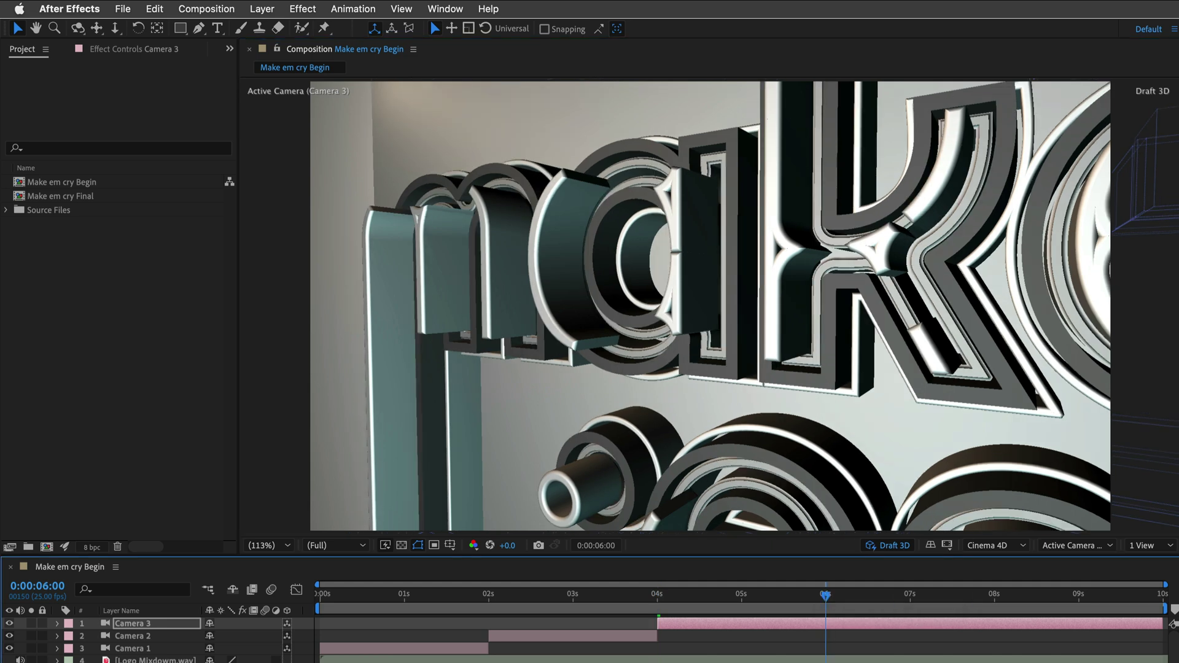
{"action": "key", "text": "super+shift+d"}
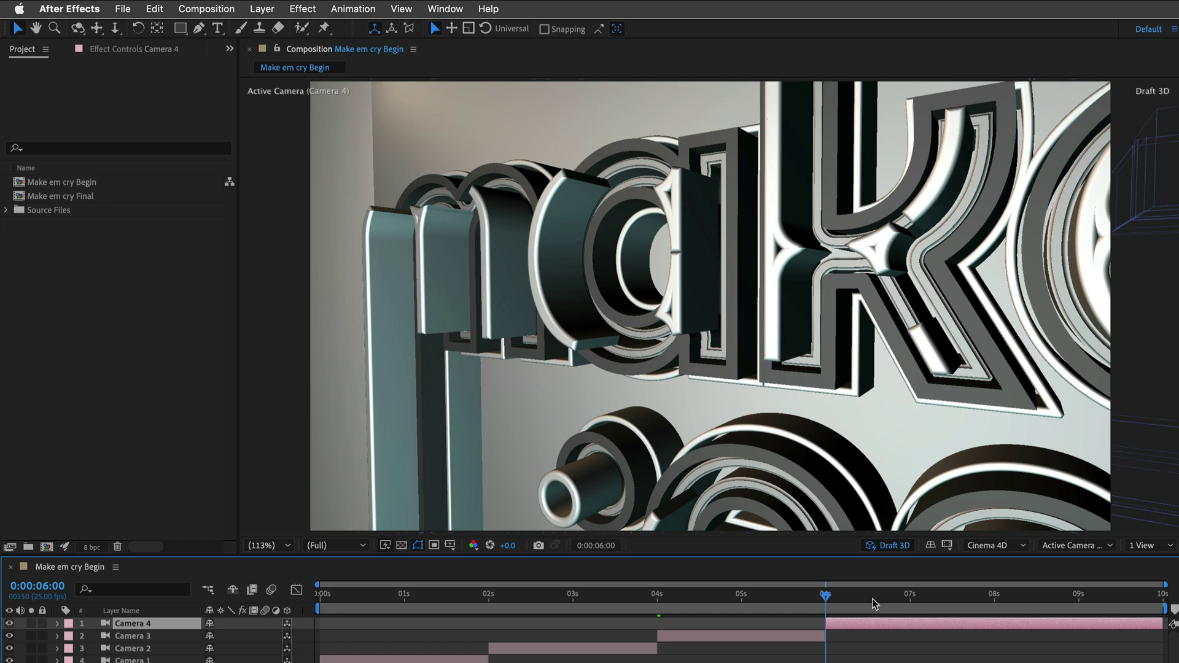
{"action": "mouse_move", "coordinate": [790, 417]}
{"action": "left_mouse_down"}
{"action": "mouse_move", "coordinate": [737, 263]}
{"action": "mouse_move", "coordinate": [794, 359]}
{"action": "left_mouse_up"}
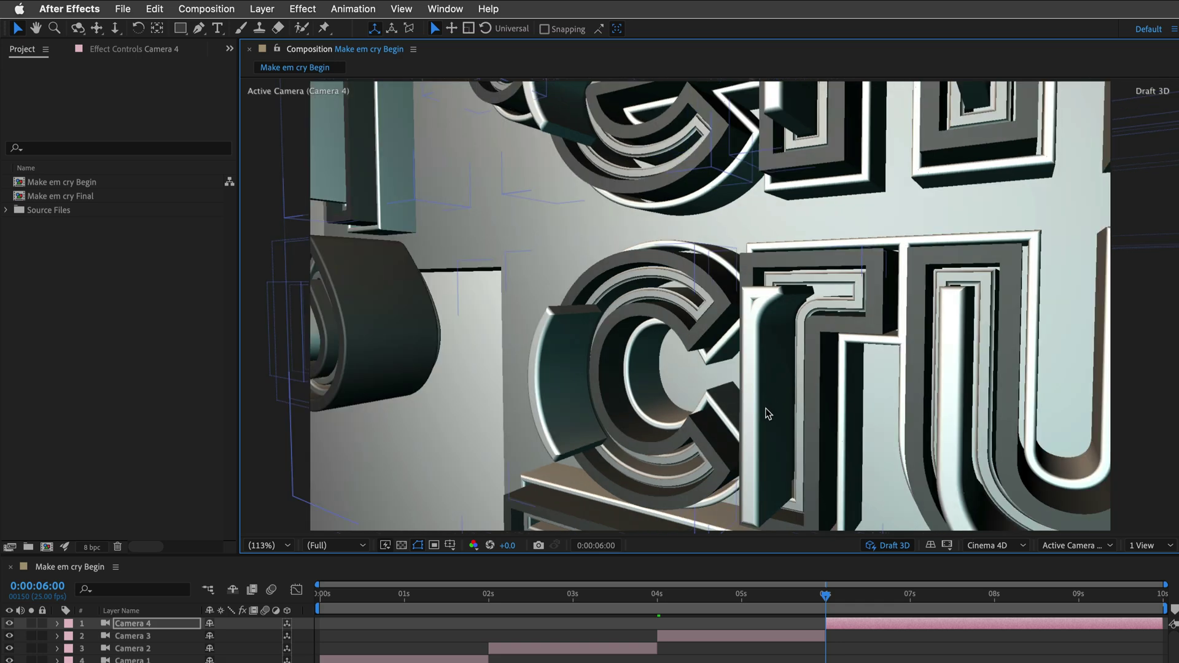
{"action": "mouse_move", "coordinate": [774, 359]}
{"action": "left_mouse_down"}
{"action": "mouse_move", "coordinate": [757, 389]}
{"action": "mouse_move", "coordinate": [812, 392]}
{"action": "mouse_move", "coordinate": [610, 306]}
{"action": "left_mouse_up"}
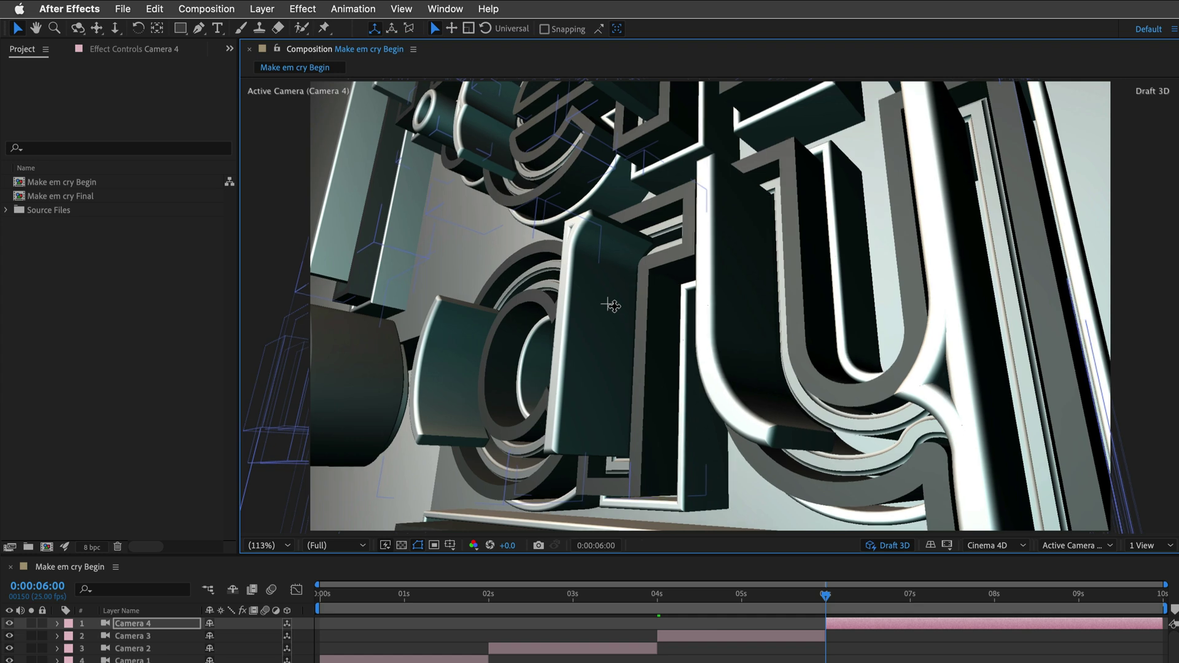
{"action": "left_click_drag", "start_coordinate": [611, 307], "coordinate": [703, 281]}
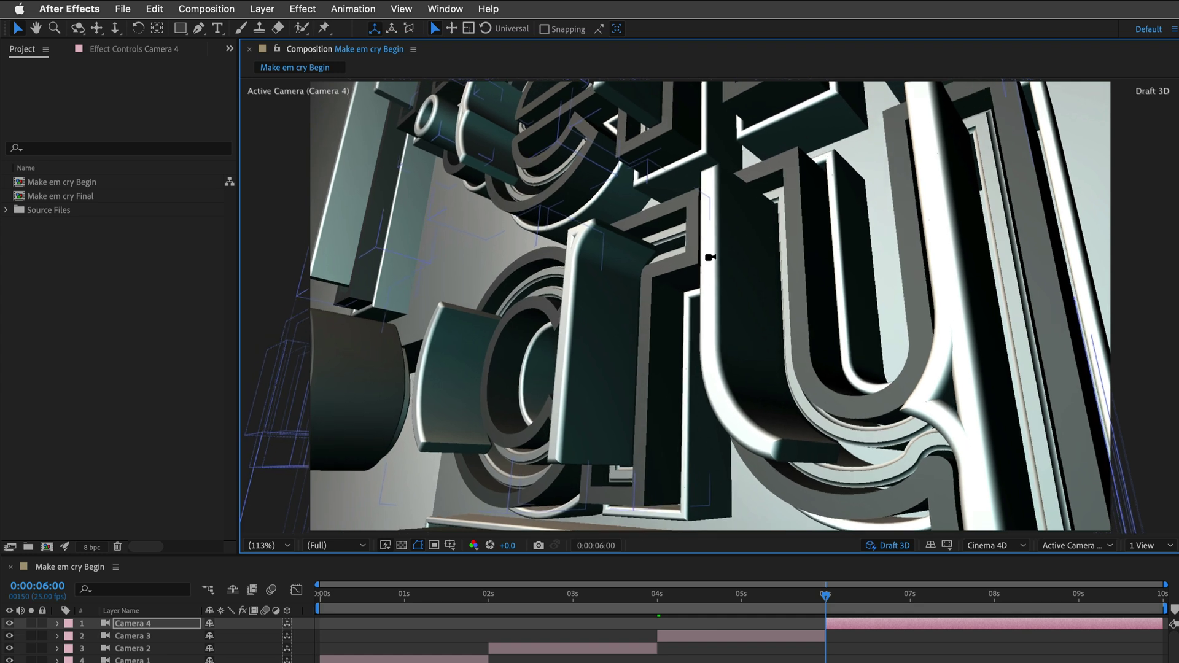
{"action": "left_click", "coordinate": [321, 595]}
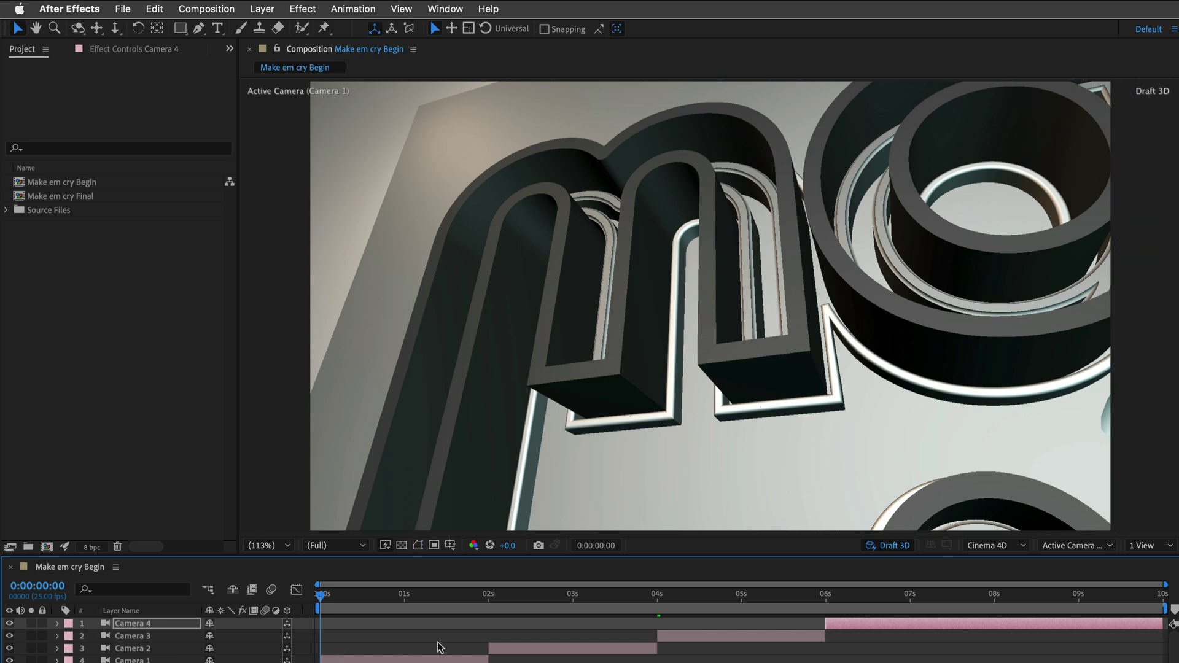
- Preview the cuts, stop near 7 seconds, and scrub through Camera 4's shot to the end
{"action": "key", "text": "space"}
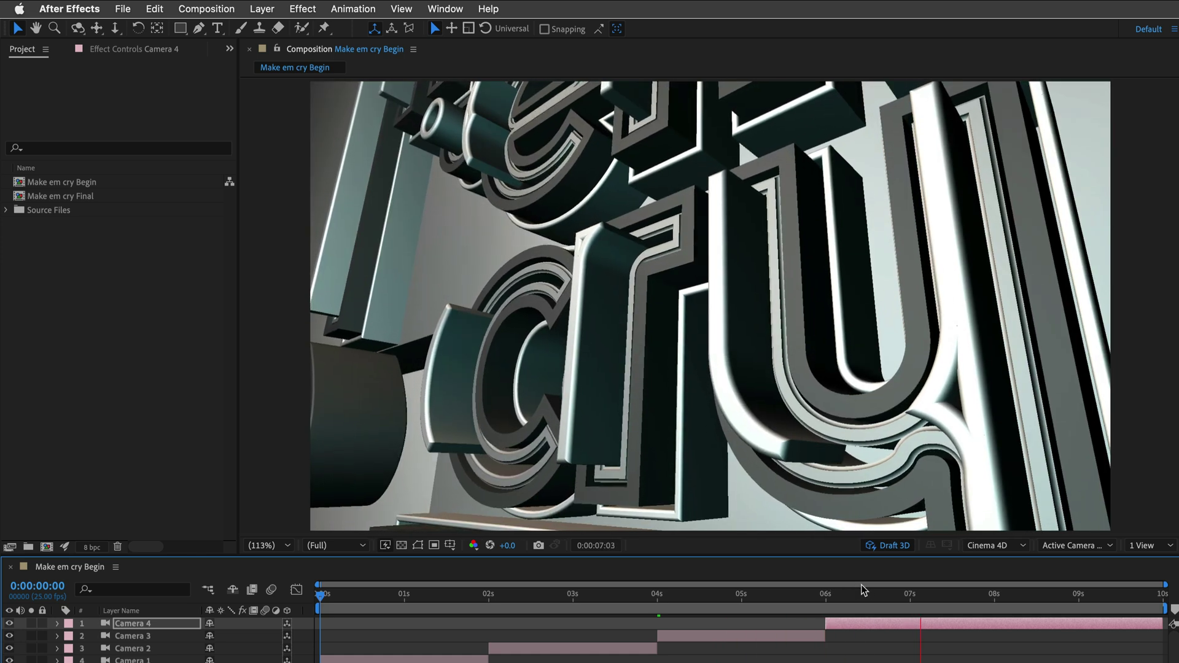
{"action": "left_click", "coordinate": [945, 597]}
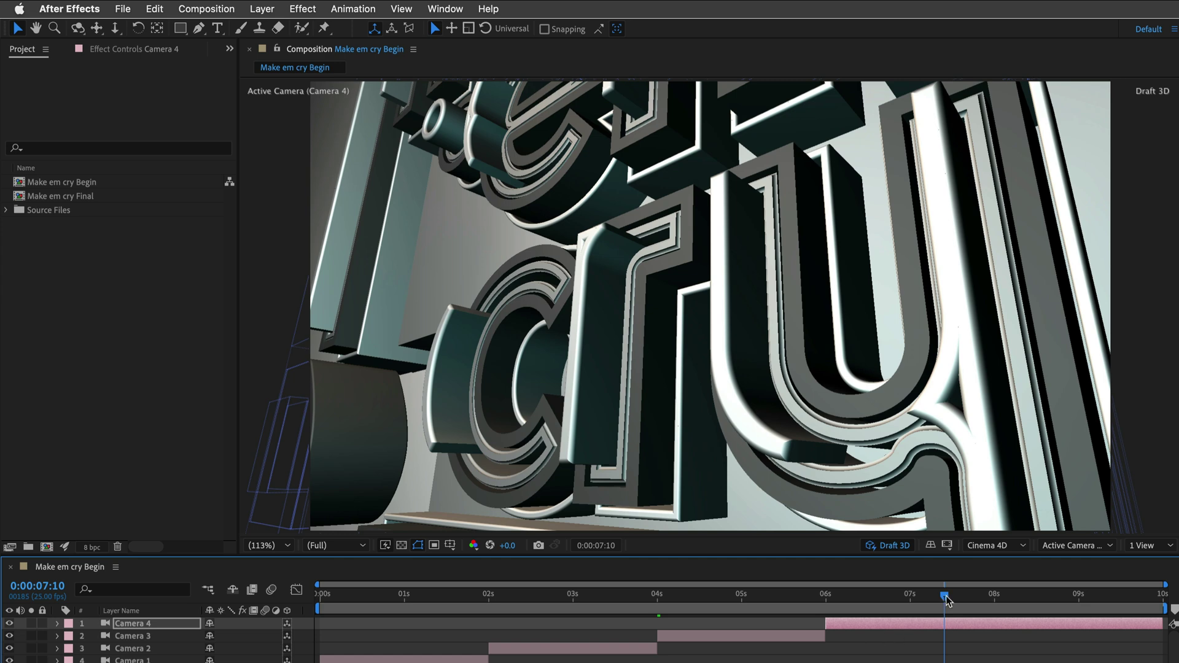
{"action": "left_click_drag", "start_coordinate": [946, 599], "coordinate": [1161, 597]}
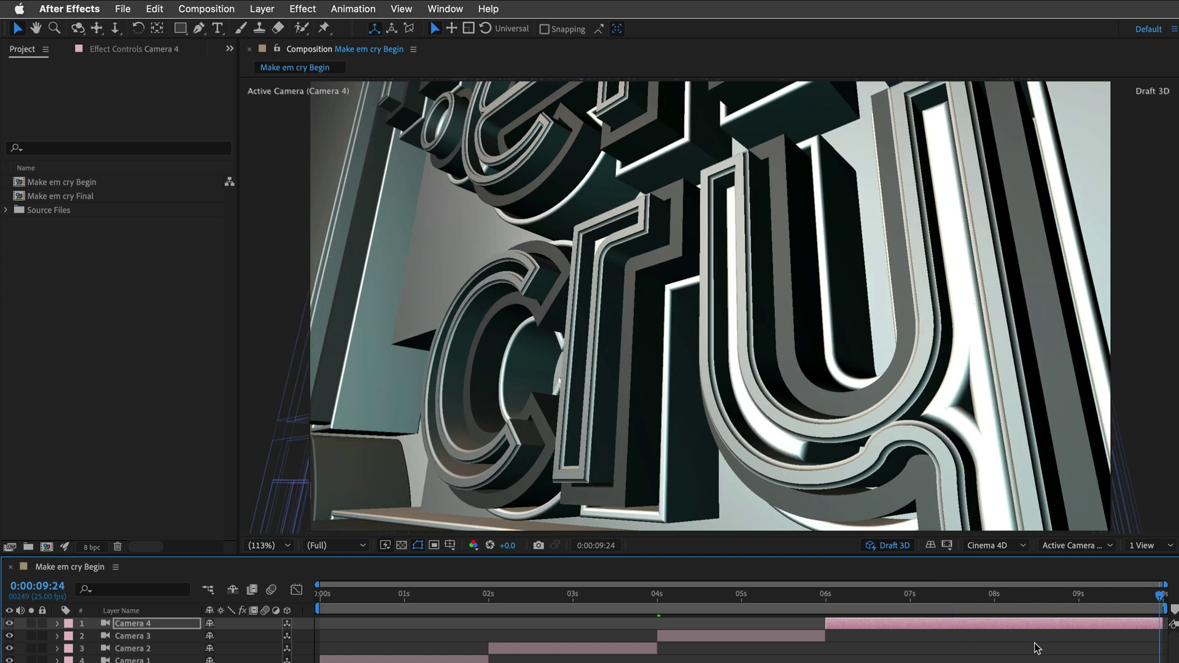
- At Camera 4's 6-second in point, keyframe its Position and Point of Interest
{"action": "key", "text": "i"}
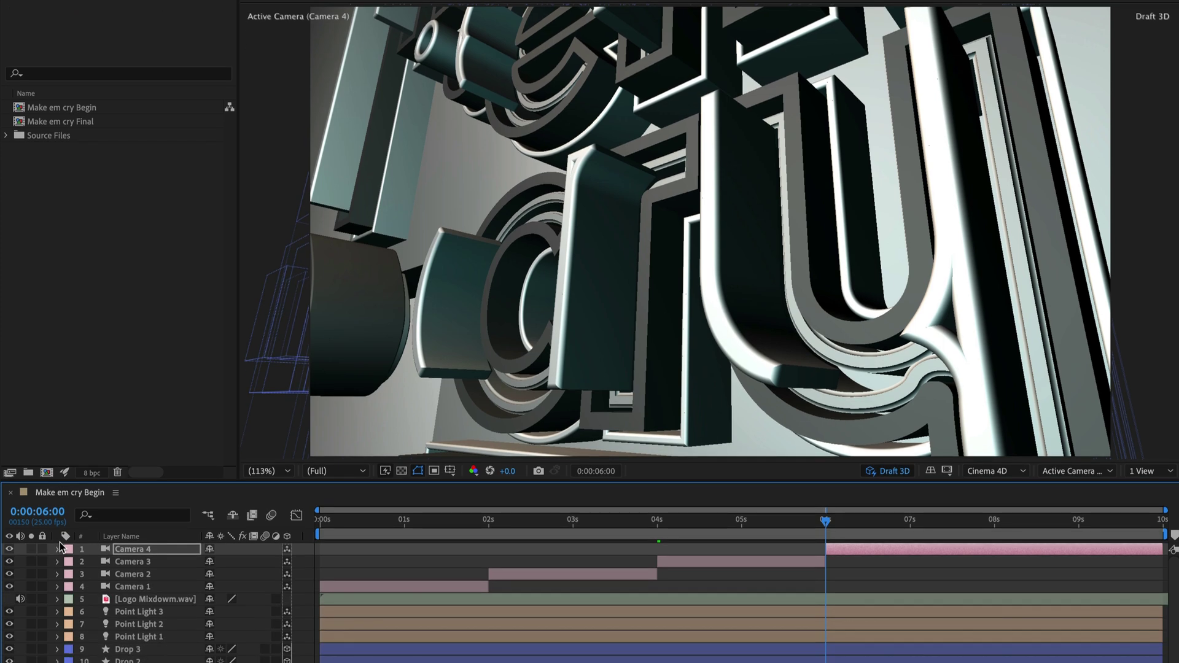
{"action": "key", "text": "u"}
{"action": "key", "text": "u"}
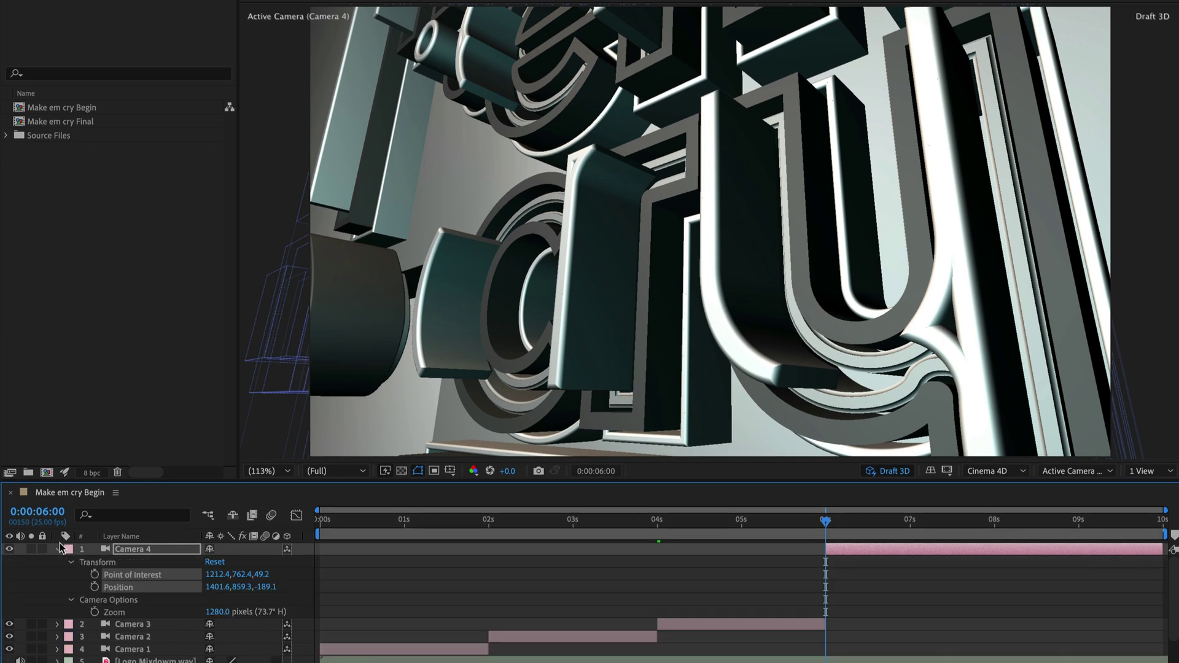
{"action": "left_click", "coordinate": [72, 601]}
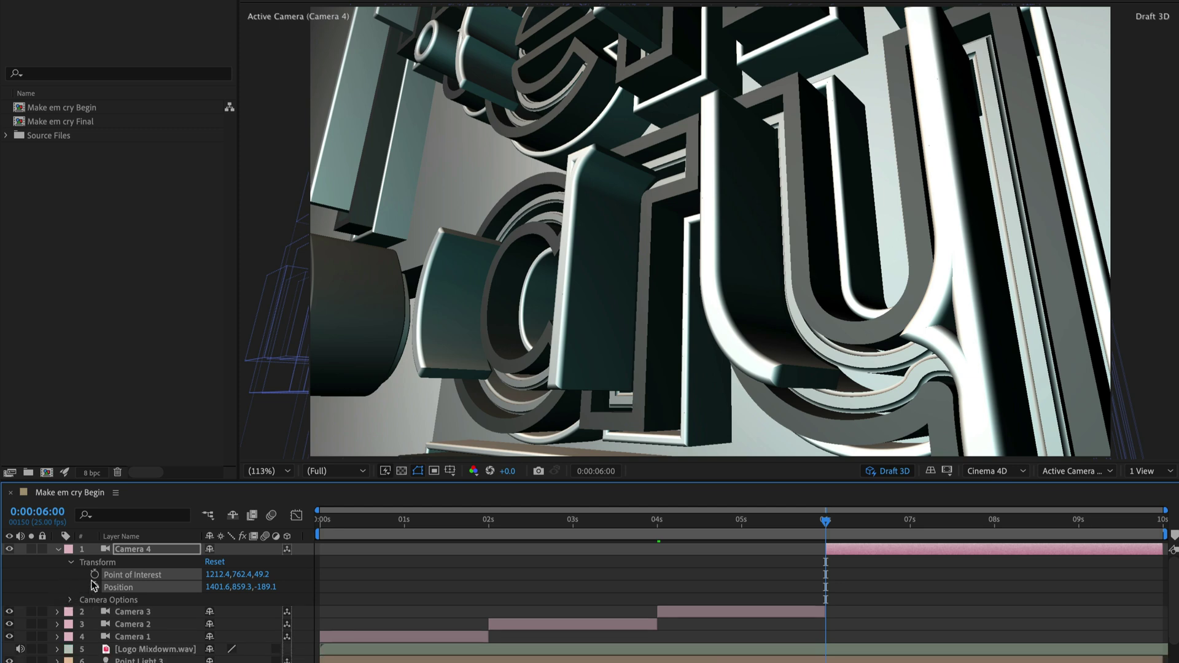
{"action": "left_click", "coordinate": [94, 575]}
{"action": "left_click", "coordinate": [94, 587]}
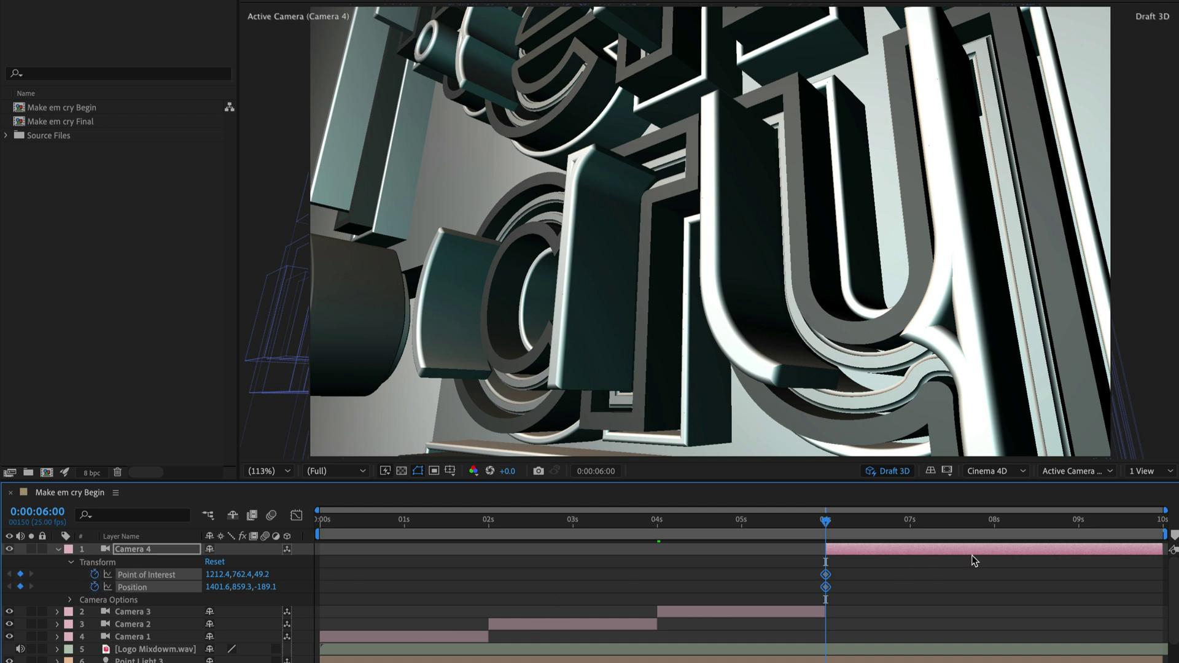
- On the last frame, pull Camera 4 back to reveal the whole logo and Easy Ease the keyframes
{"action": "left_click", "coordinate": [1159, 522]}
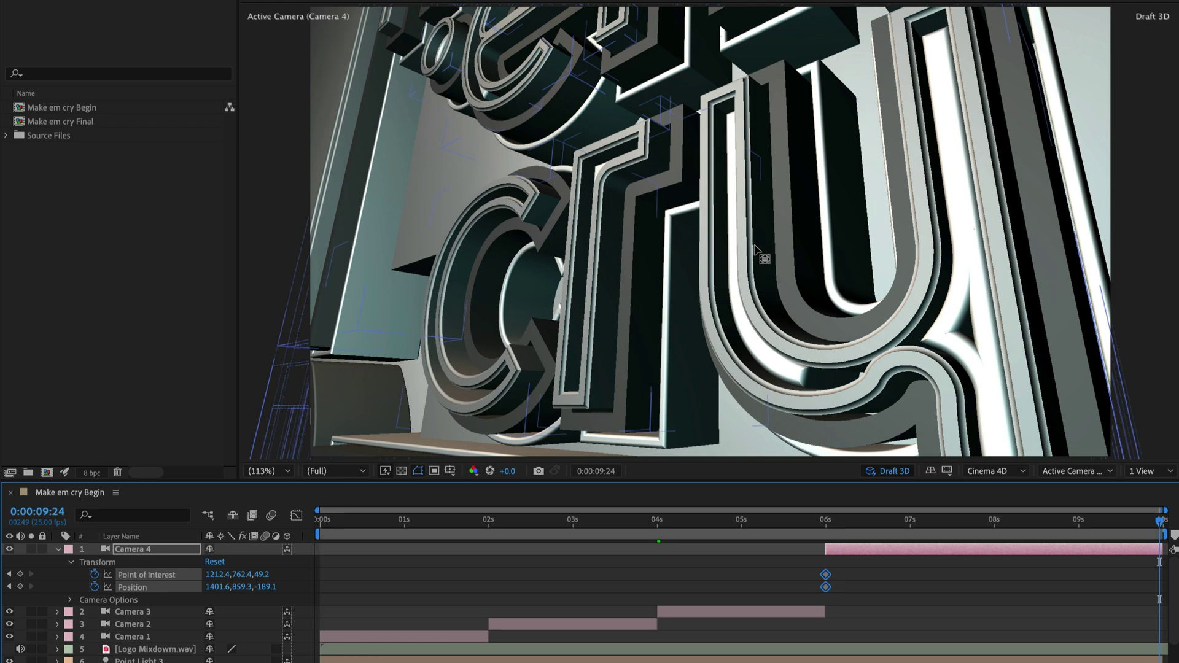
{"action": "mouse_move", "coordinate": [718, 227]}
{"action": "left_mouse_down"}
{"action": "mouse_move", "coordinate": [698, 488]}
{"action": "mouse_move", "coordinate": [719, 288]}
{"action": "mouse_move", "coordinate": [746, 315]}
{"action": "left_mouse_up"}
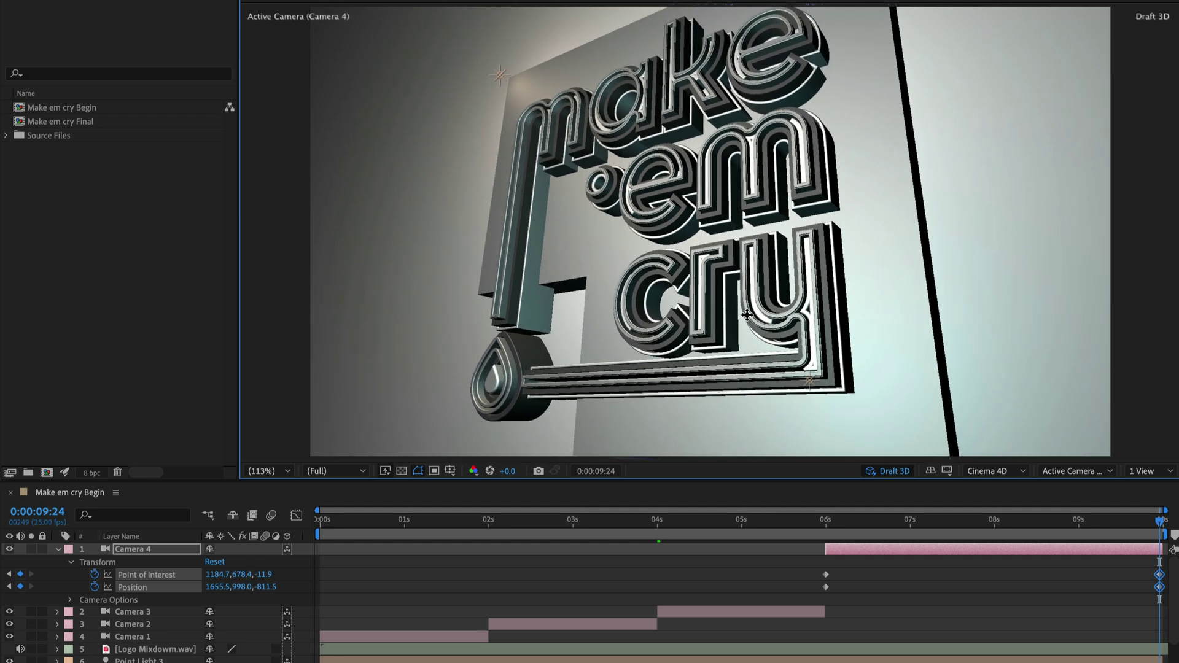
{"action": "mouse_move", "coordinate": [631, 241]}
{"action": "left_mouse_down"}
{"action": "mouse_move", "coordinate": [642, 228]}
{"action": "mouse_move", "coordinate": [687, 237]}
{"action": "left_mouse_up"}
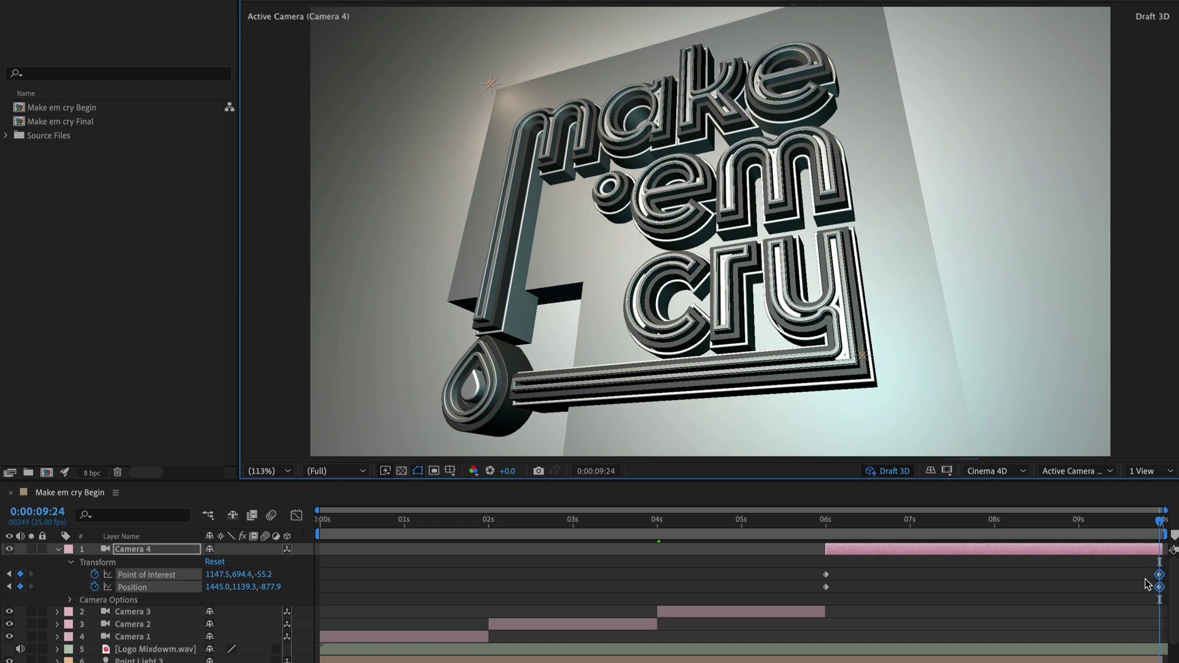
{"action": "key", "text": "F9"}
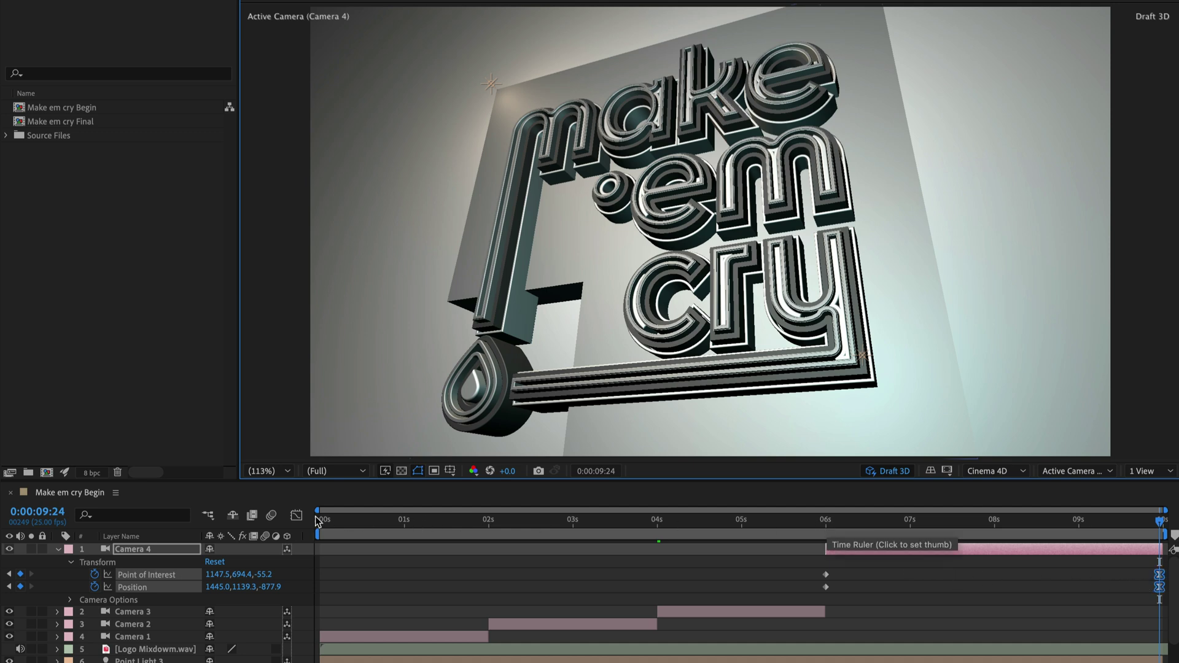
- Show Camera 4's speed curves and marquee-select its final keyframes
{"action": "left_click", "coordinate": [295, 515]}
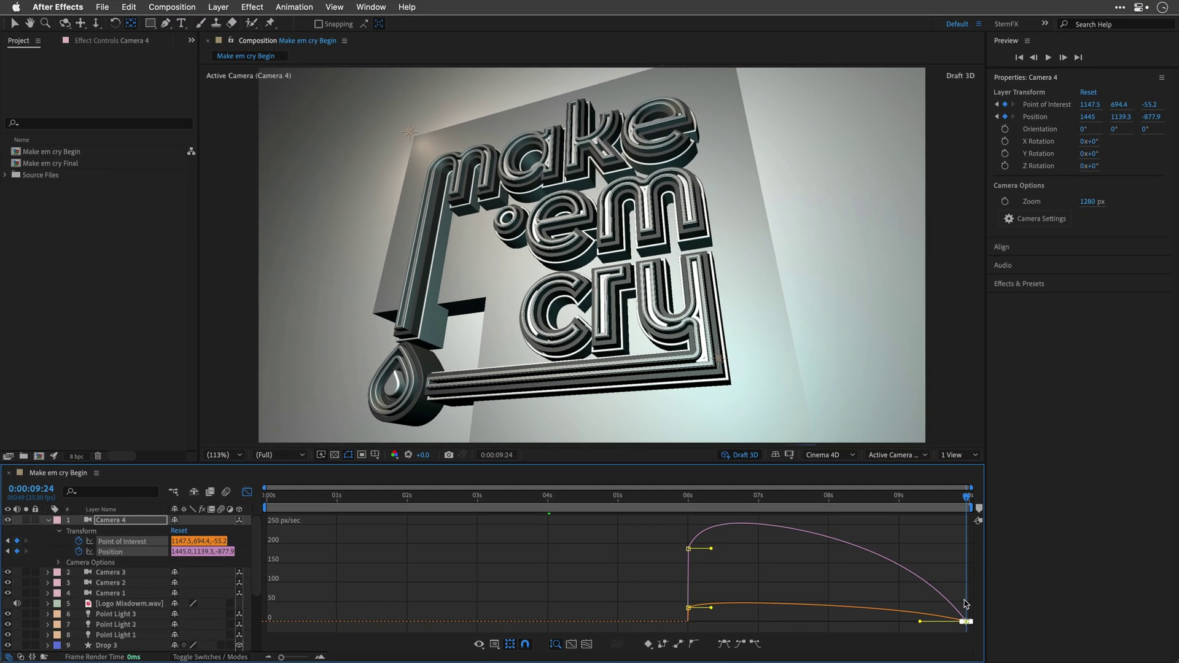
{"action": "left_click", "coordinate": [971, 632]}
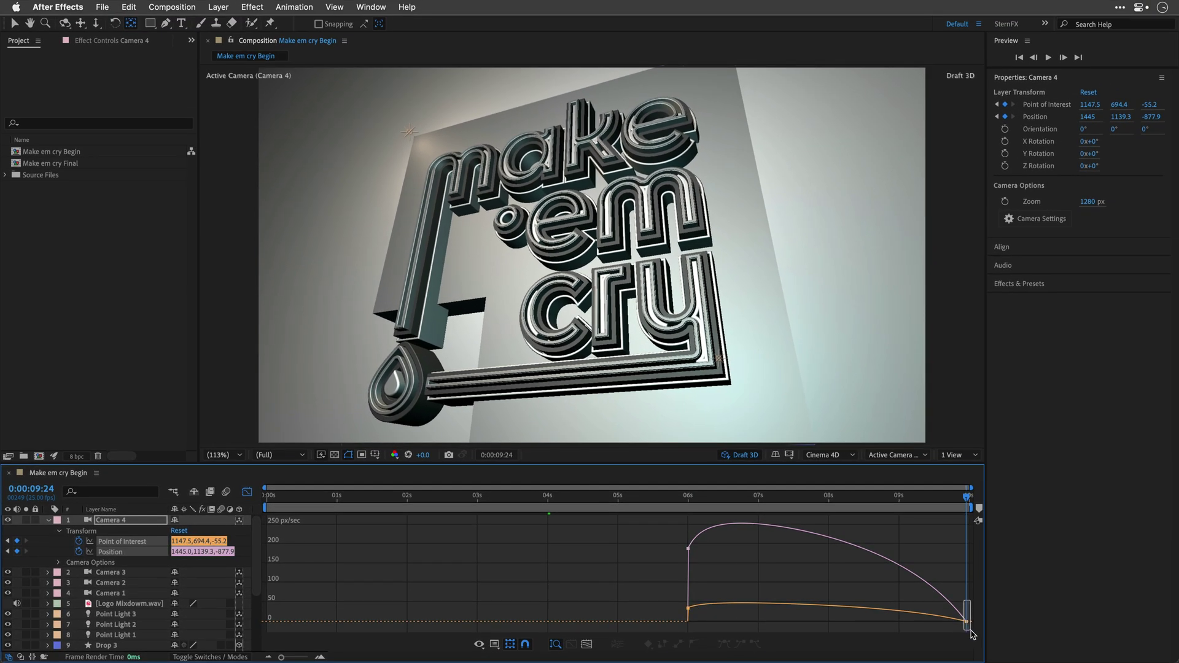
{"action": "mouse_move", "coordinate": [971, 632]}
{"action": "left_mouse_down"}
{"action": "mouse_move", "coordinate": [967, 608]}
{"action": "mouse_move", "coordinate": [888, 622]}
{"action": "left_mouse_up"}
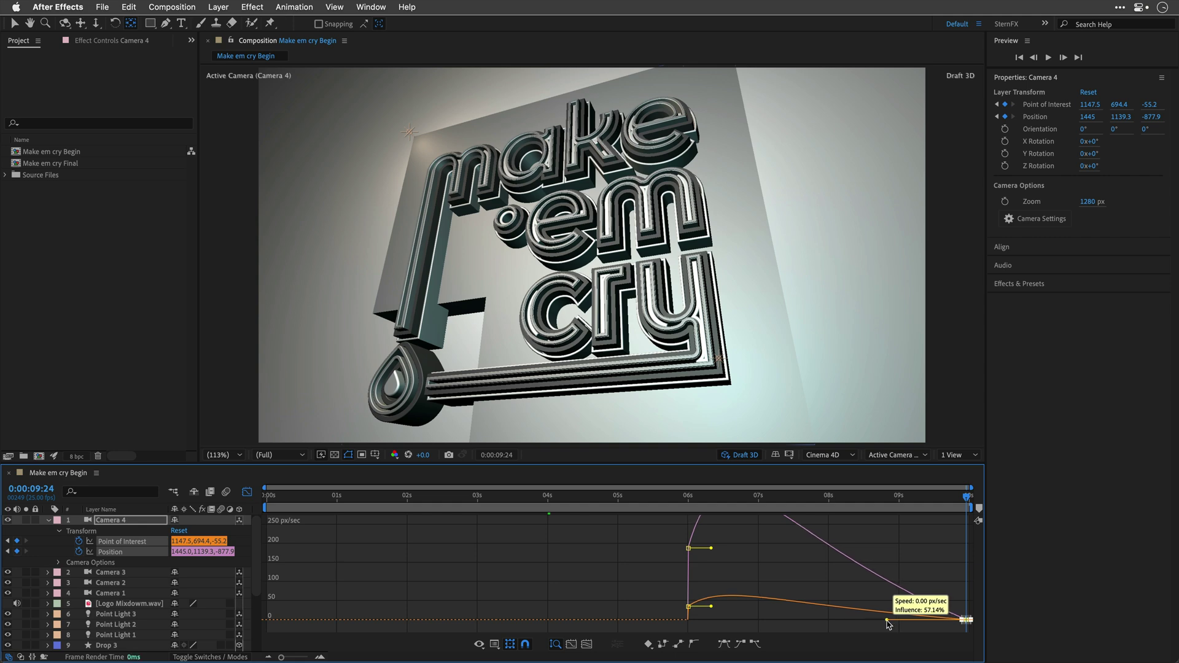
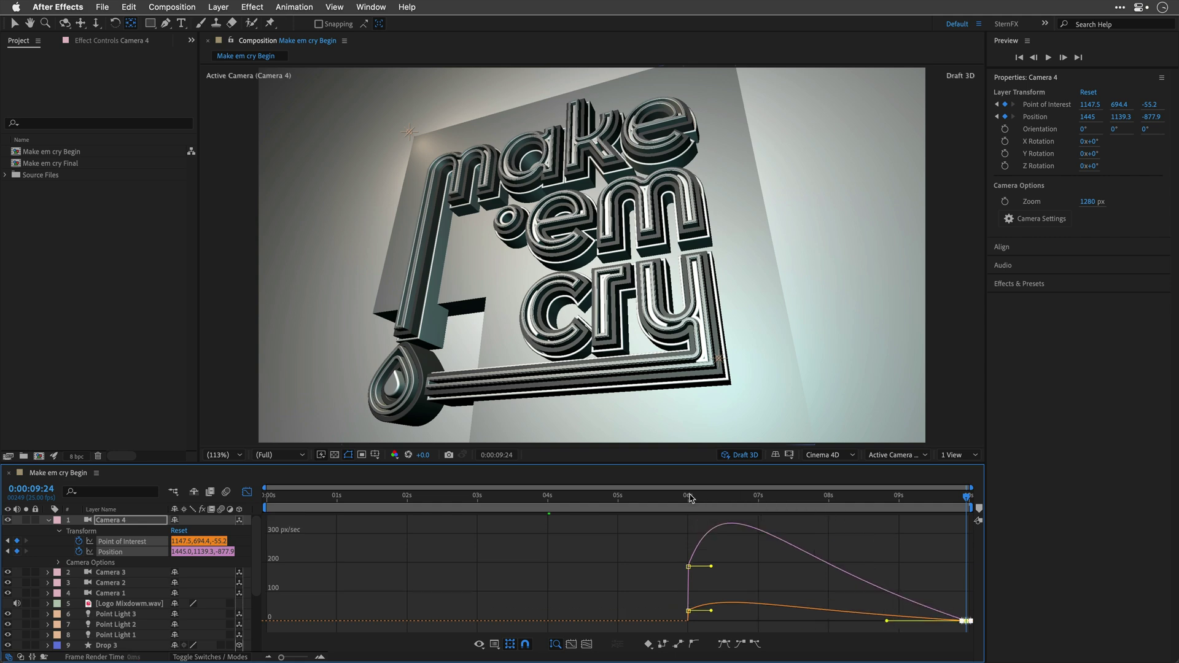
- Preview Camera 4's eased move to about 8 seconds, then show layer bars instead of speed curves
{"action": "key", "text": "space"}
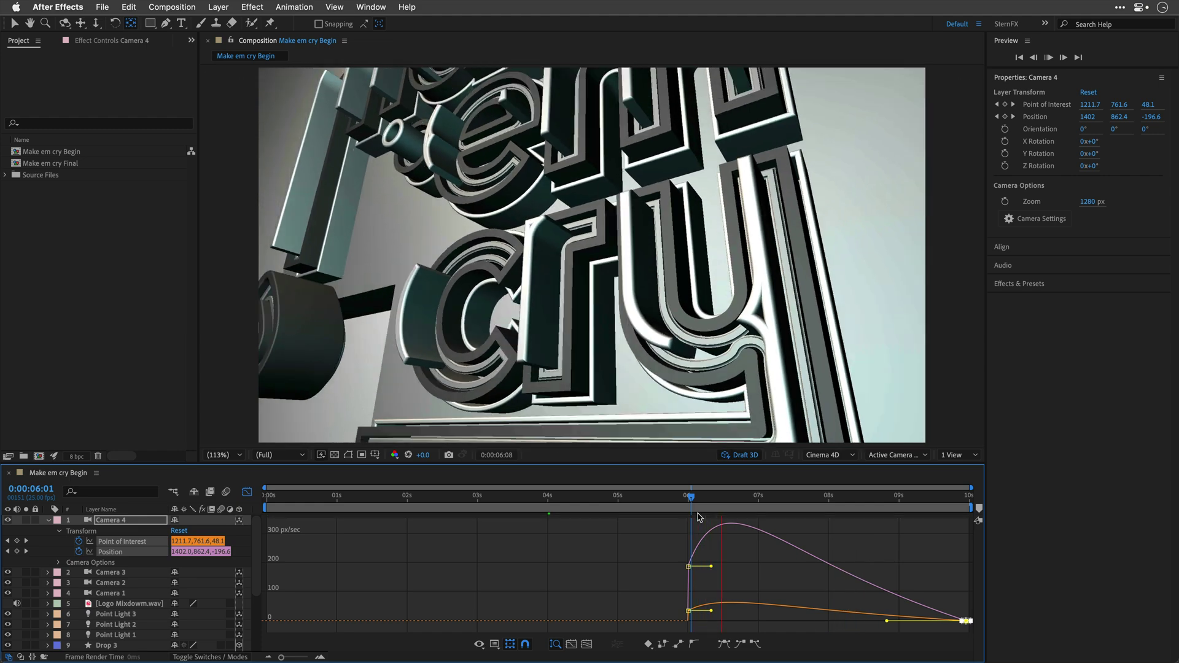
{"action": "left_click", "coordinate": [833, 497]}
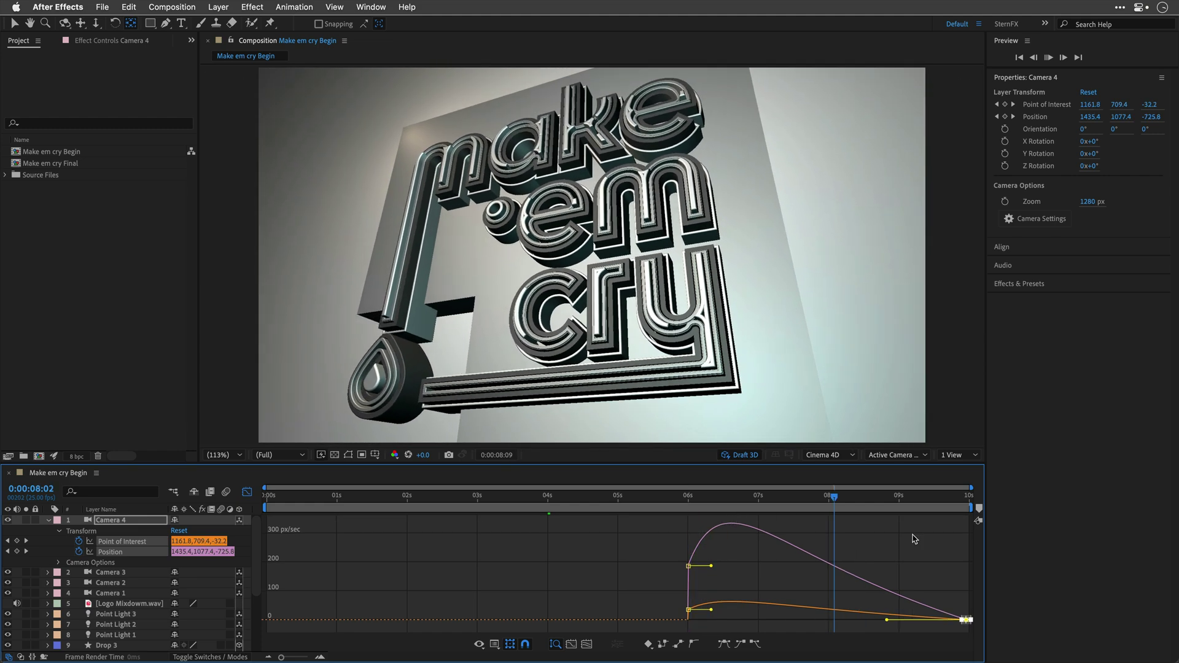
{"action": "key", "text": "space"}
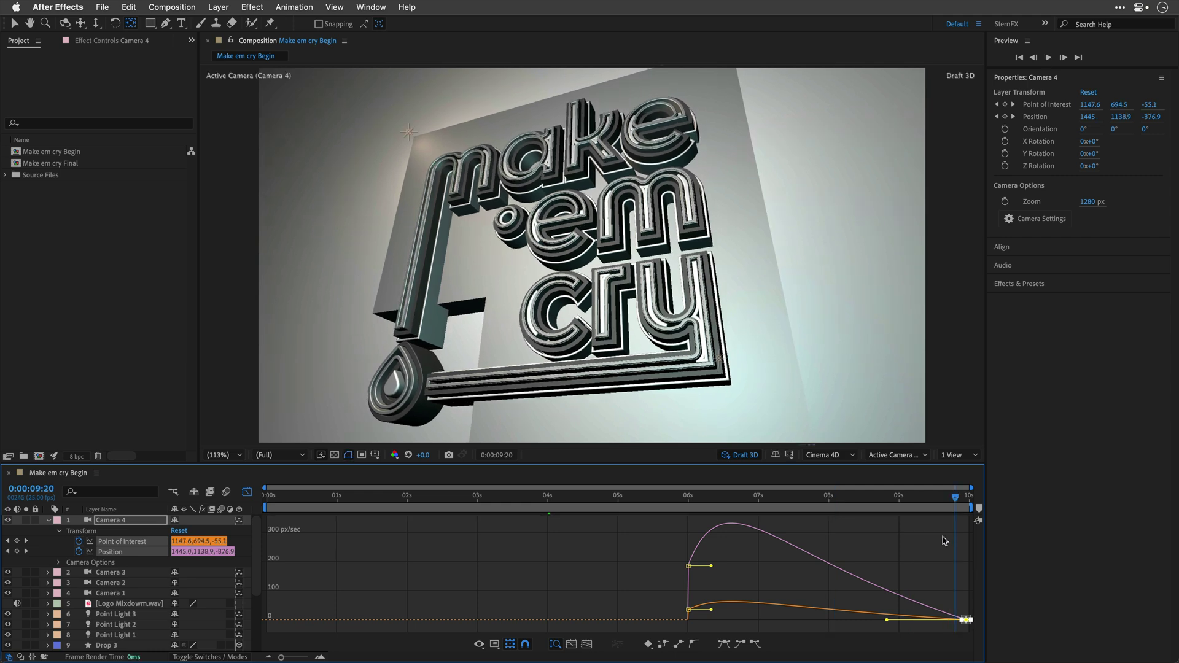
{"action": "left_click", "coordinate": [246, 491]}
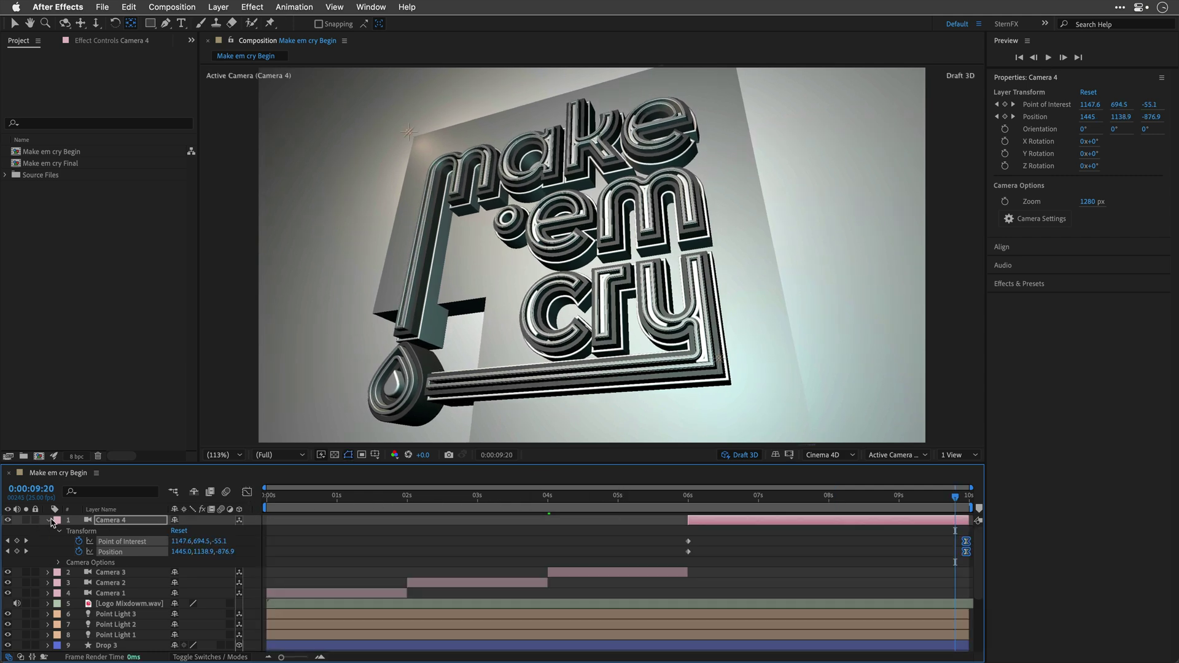
- Add Position and Point of Interest keyframes to Camera 1 at frame zero
{"action": "left_click", "coordinate": [49, 520]}
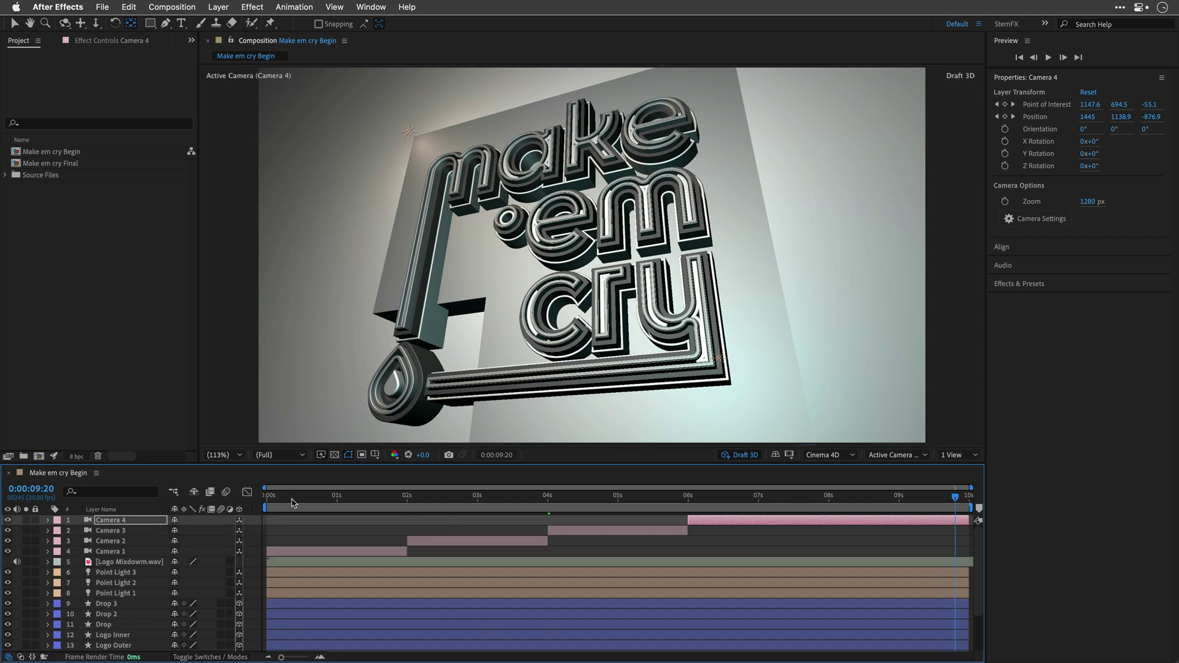
{"action": "left_click", "coordinate": [267, 498]}
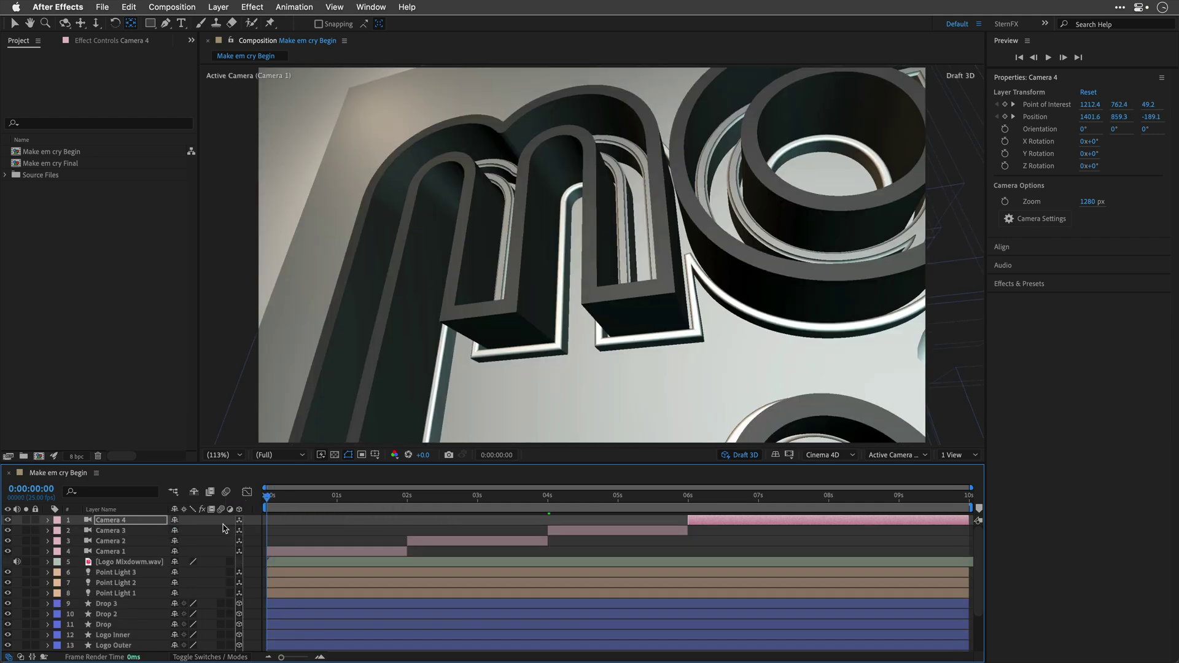
{"action": "left_click", "coordinate": [108, 552]}
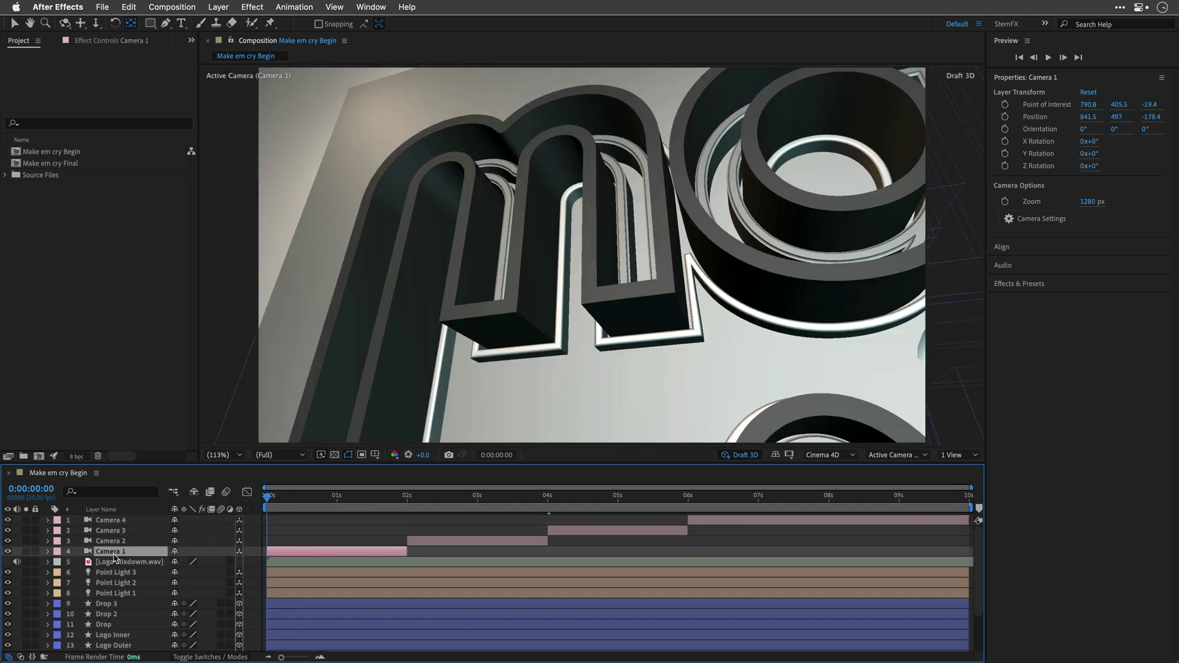
{"action": "key", "text": "u"}
{"action": "key", "text": "u"}
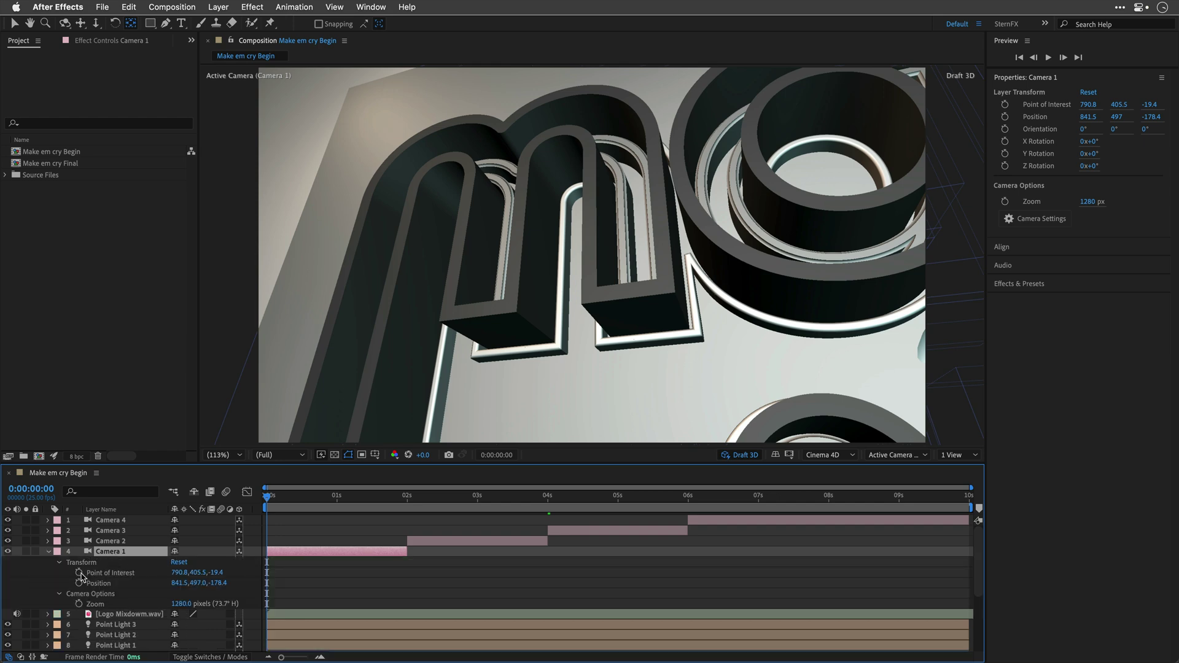
{"action": "left_click", "coordinate": [80, 573]}
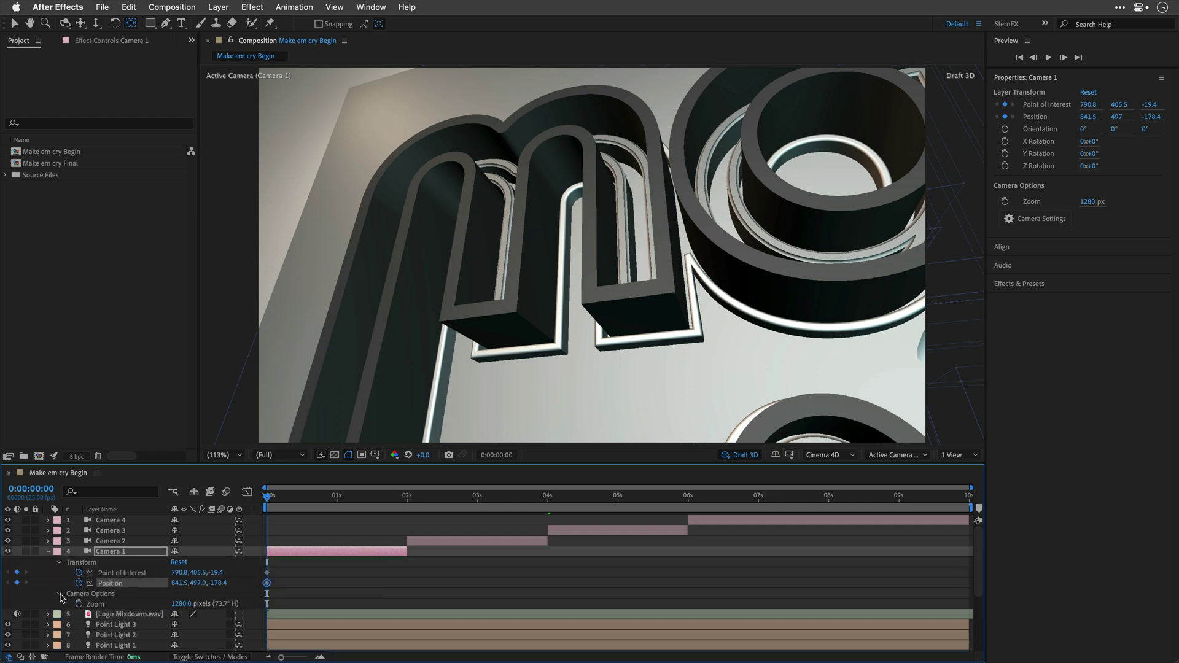
{"action": "left_click", "coordinate": [60, 594]}
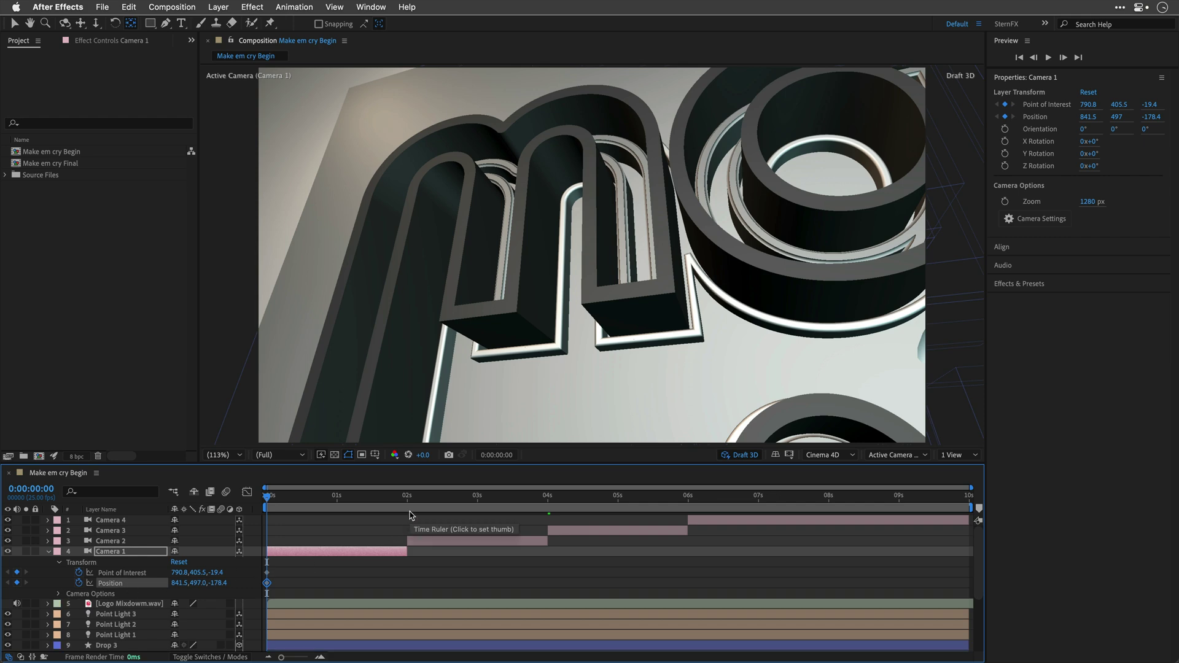
- At Camera 1's last frame, dolly and pan it closer to the letters
{"action": "key", "text": "o"}
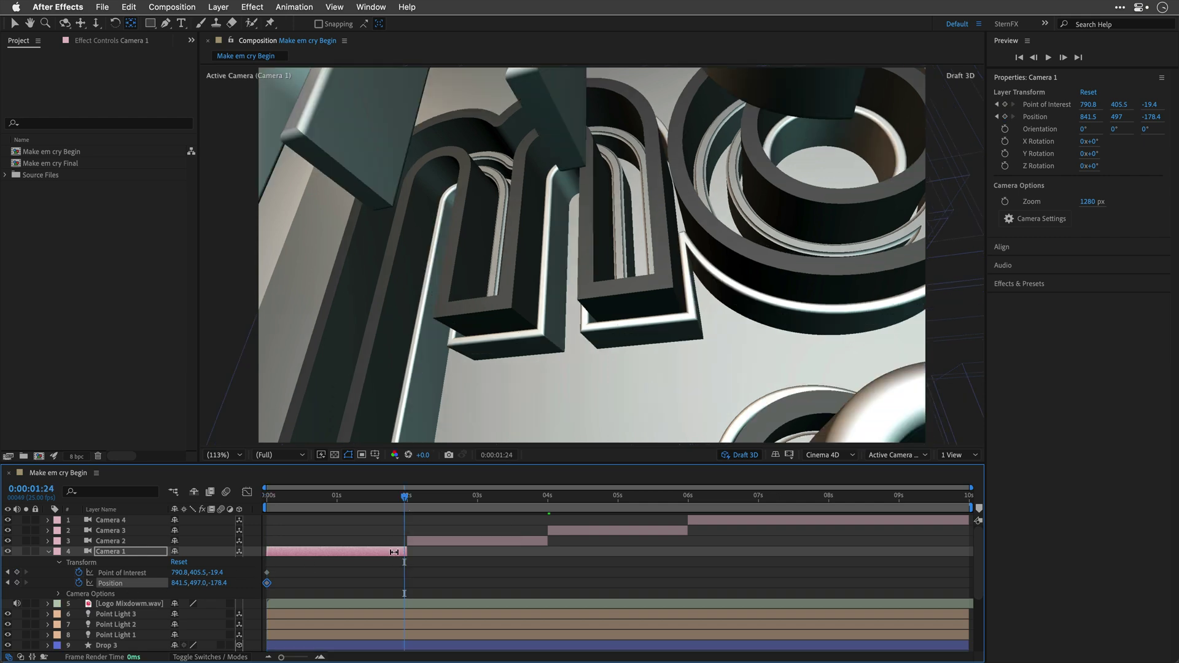
{"action": "key", "text": "c"}
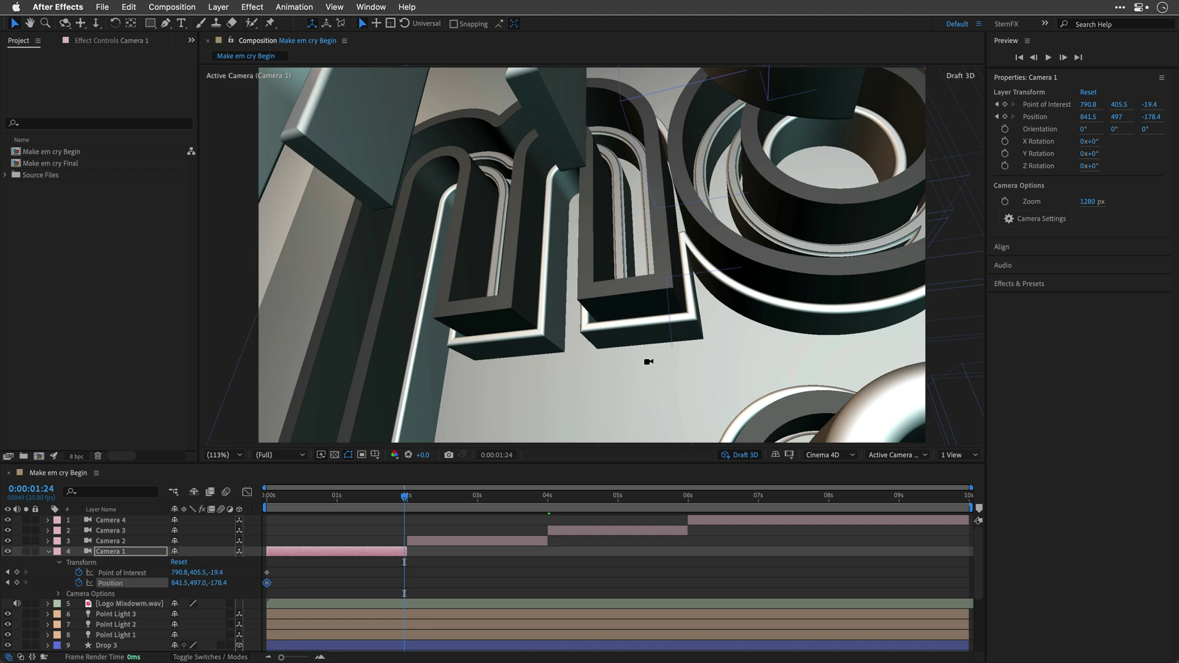
{"action": "left_click_drag", "start_coordinate": [647, 360], "coordinate": [643, 358]}
{"action": "key", "text": "super+z"}
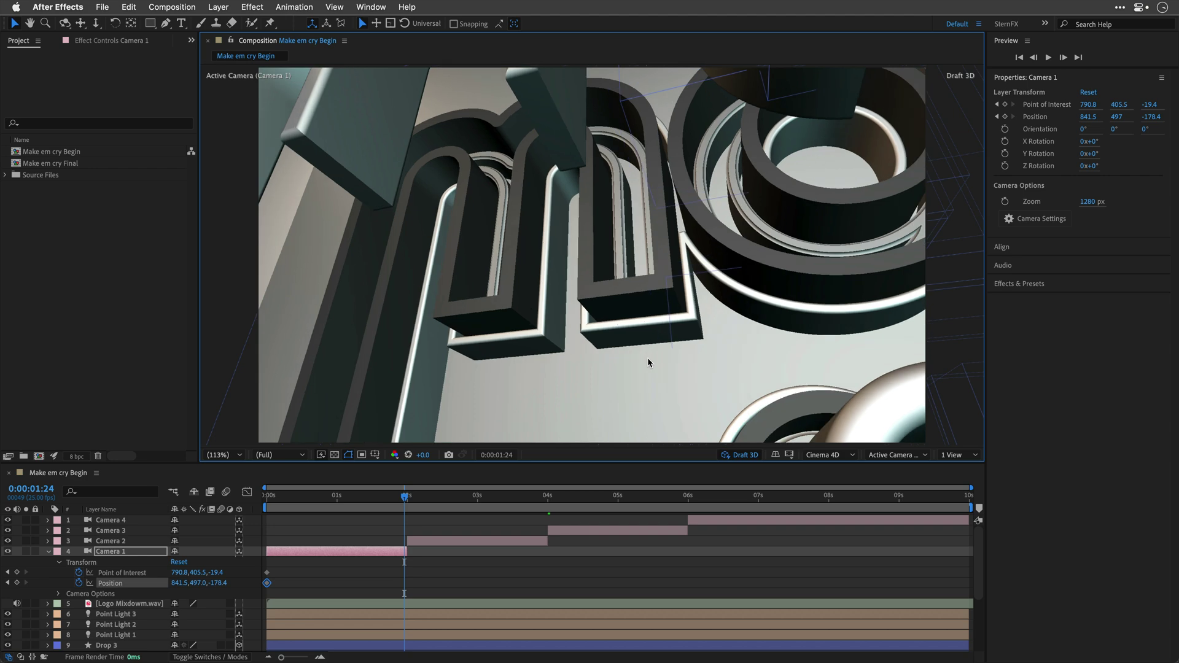
{"action": "mouse_move", "coordinate": [670, 358]}
{"action": "left_mouse_down"}
{"action": "mouse_move", "coordinate": [650, 383]}
{"action": "mouse_move", "coordinate": [674, 359]}
{"action": "mouse_move", "coordinate": [728, 350]}
{"action": "left_mouse_up"}
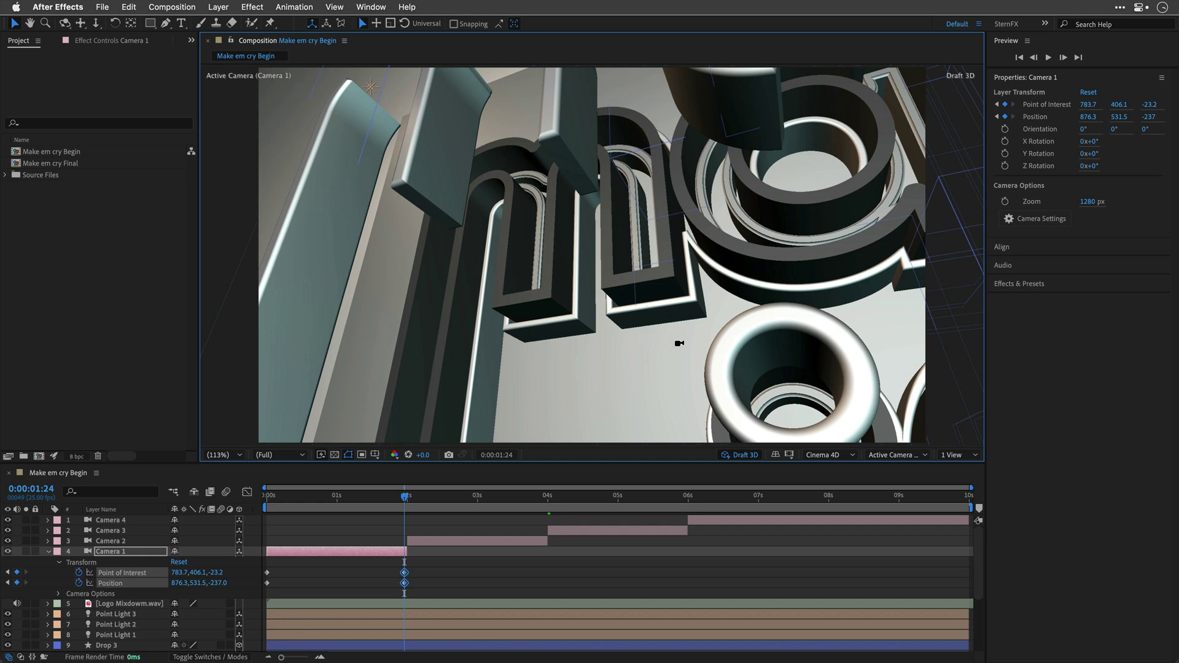
{"action": "mouse_move", "coordinate": [616, 321]}
{"action": "left_mouse_down"}
{"action": "mouse_move", "coordinate": [600, 275]}
{"action": "mouse_move", "coordinate": [620, 293]}
{"action": "left_mouse_up"}
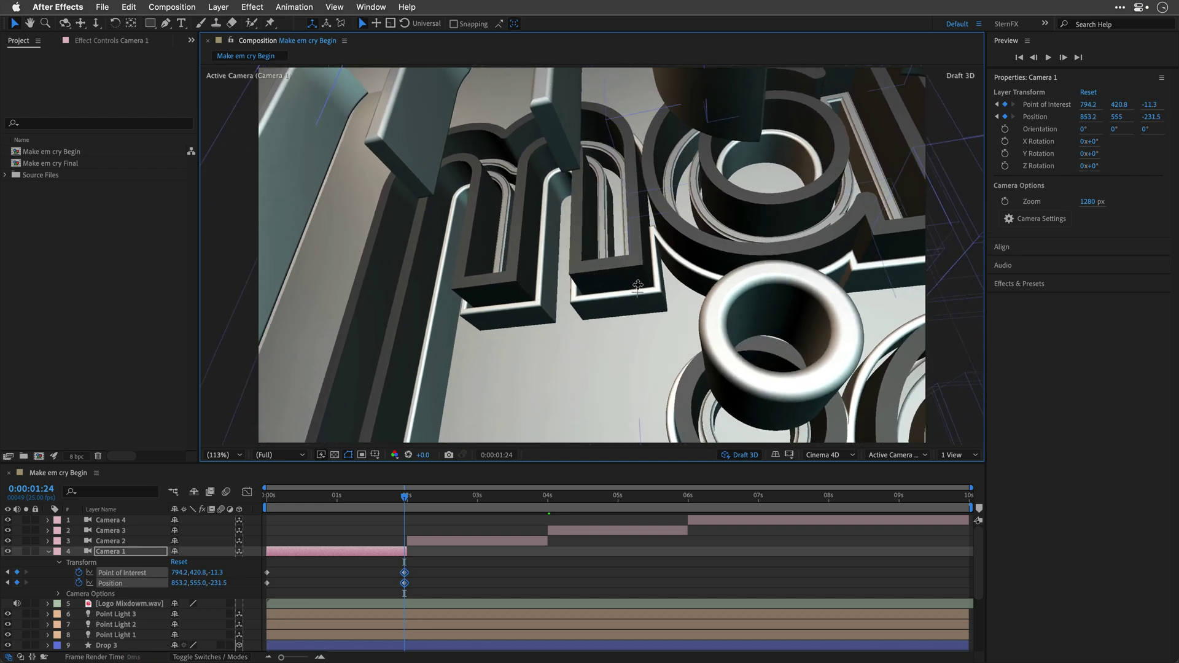
{"action": "left_click_drag", "start_coordinate": [637, 299], "coordinate": [632, 278]}
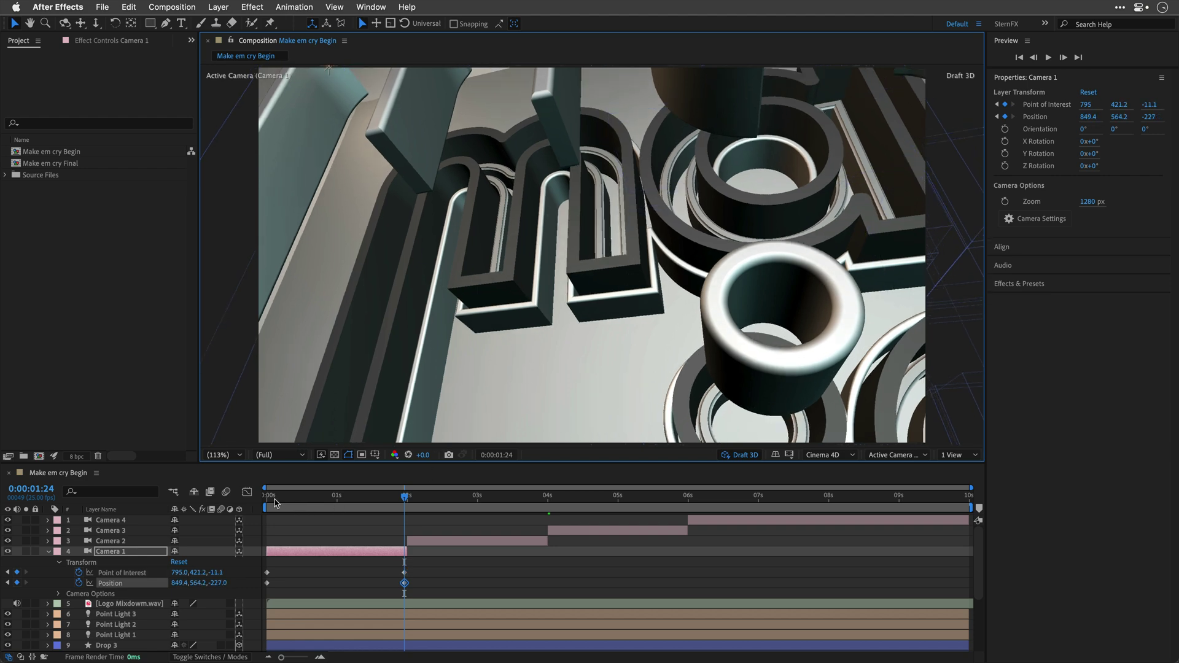
{"action": "left_click_drag", "start_coordinate": [276, 502], "coordinate": [370, 498]}
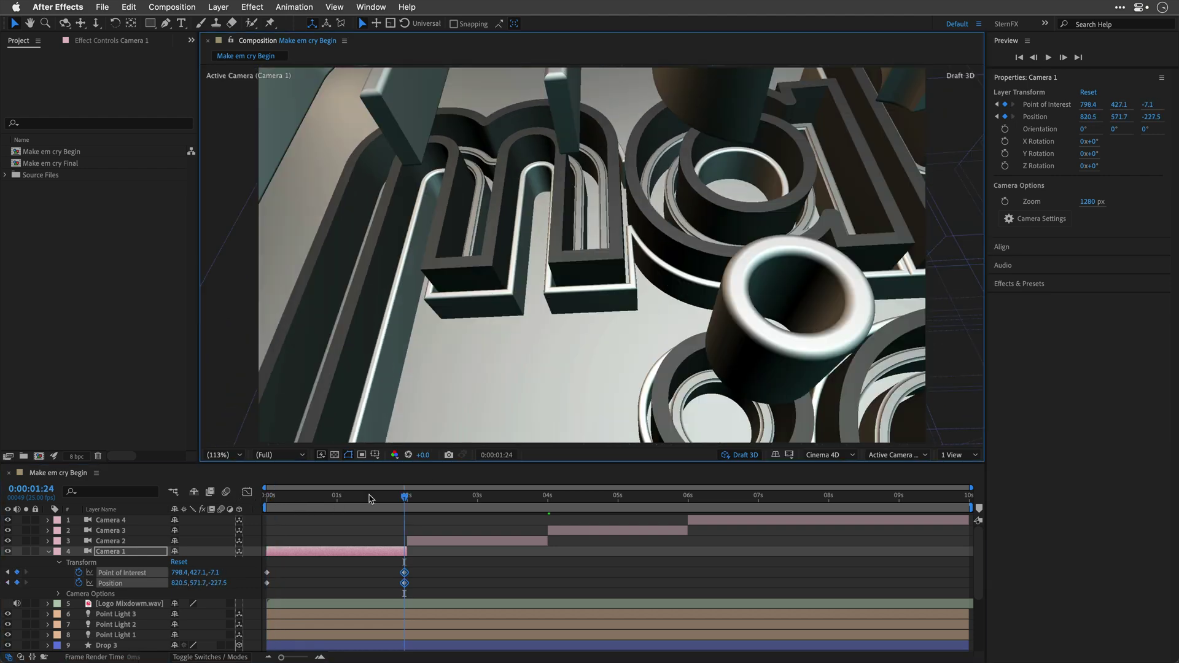
{"action": "key", "text": "Home"}
- Preview Camera 1's new move, then orbit Camera 2 to a new end view
{"action": "key", "text": "space"}
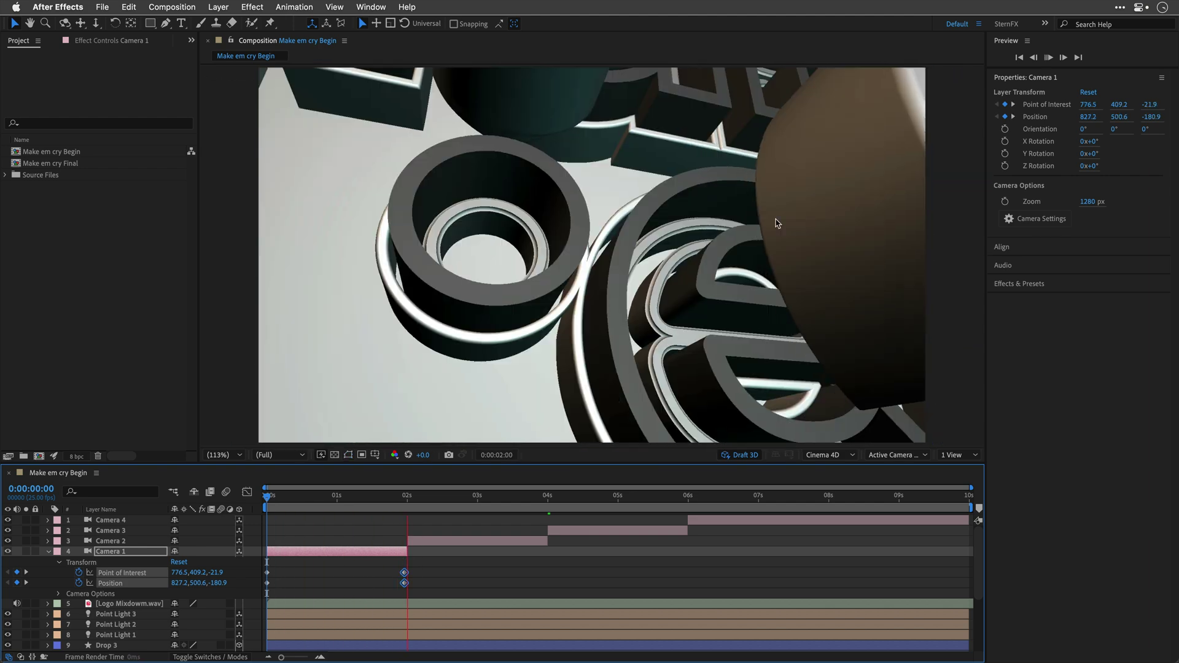
{"action": "key", "text": "space"}
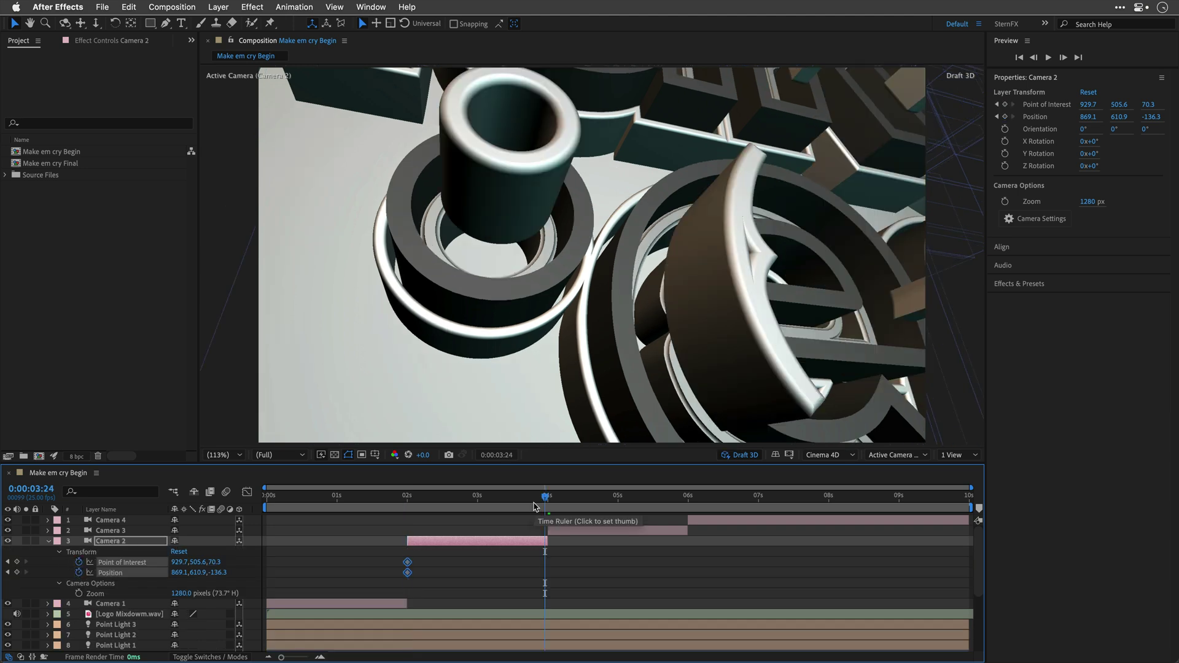
{"action": "mouse_move", "coordinate": [588, 262]}
{"action": "left_mouse_down"}
{"action": "mouse_move", "coordinate": [562, 275]}
{"action": "mouse_move", "coordinate": [625, 288]}
{"action": "mouse_move", "coordinate": [590, 277]}
{"action": "left_mouse_up"}
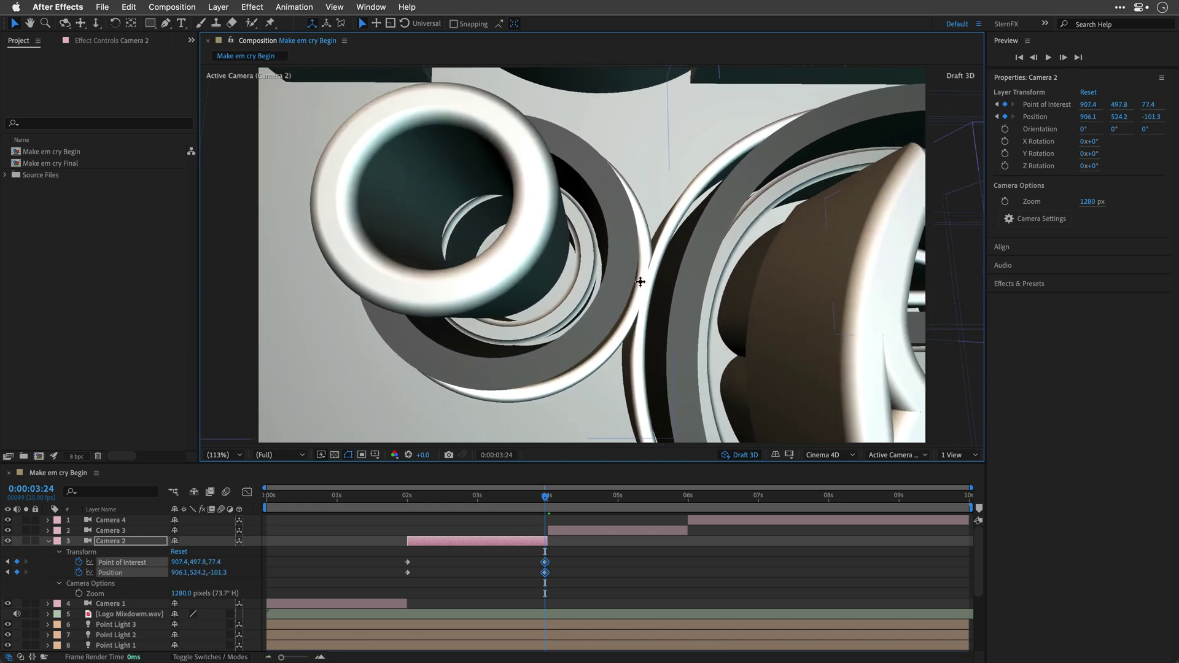
{"action": "left_click", "coordinate": [437, 498]}
- Move Camera 3 closer to the letters, starting from its first frame
{"action": "left_click", "coordinate": [548, 498]}
{"action": "left_click", "coordinate": [60, 540]}
{"action": "left_click", "coordinate": [110, 531]}
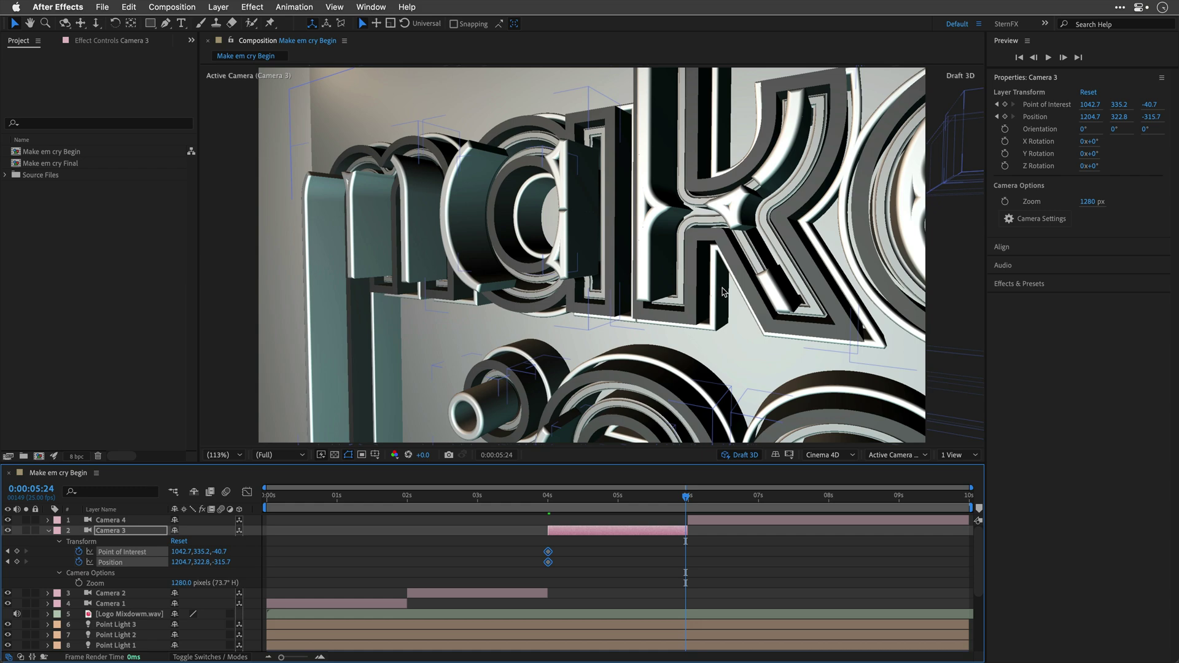
{"action": "mouse_move", "coordinate": [723, 291]}
{"action": "left_mouse_down"}
{"action": "mouse_move", "coordinate": [608, 282]}
{"action": "mouse_move", "coordinate": [581, 302]}
{"action": "mouse_move", "coordinate": [657, 273]}
{"action": "mouse_move", "coordinate": [673, 281]}
{"action": "left_mouse_up"}
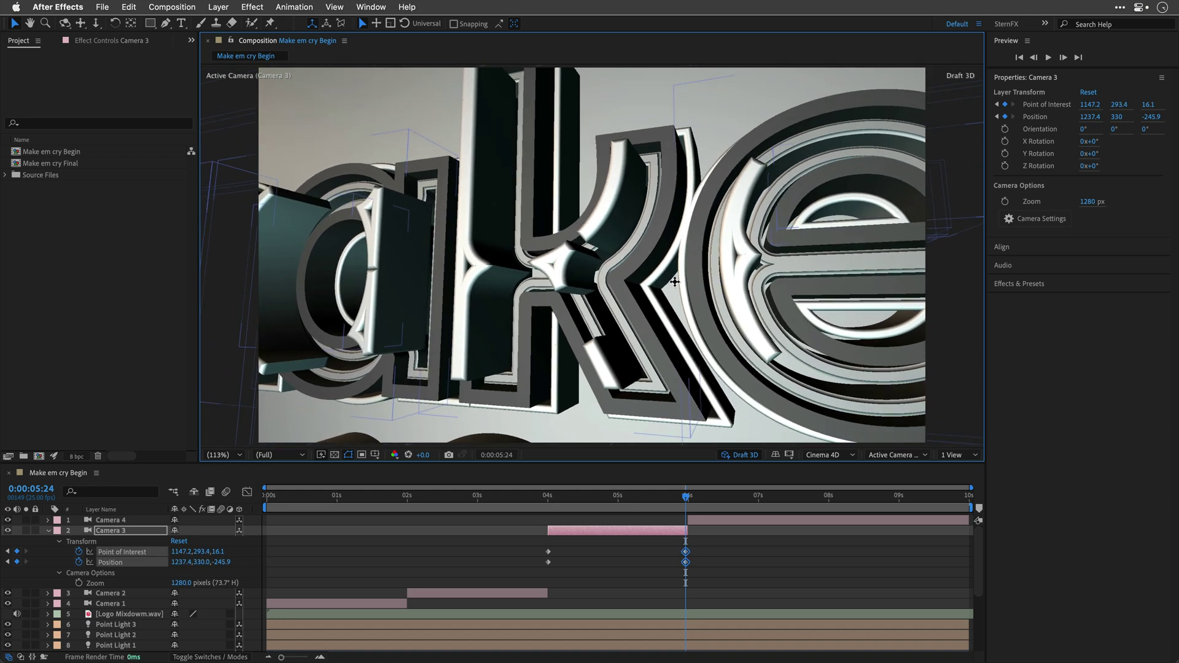
{"action": "left_click", "coordinate": [713, 521]}
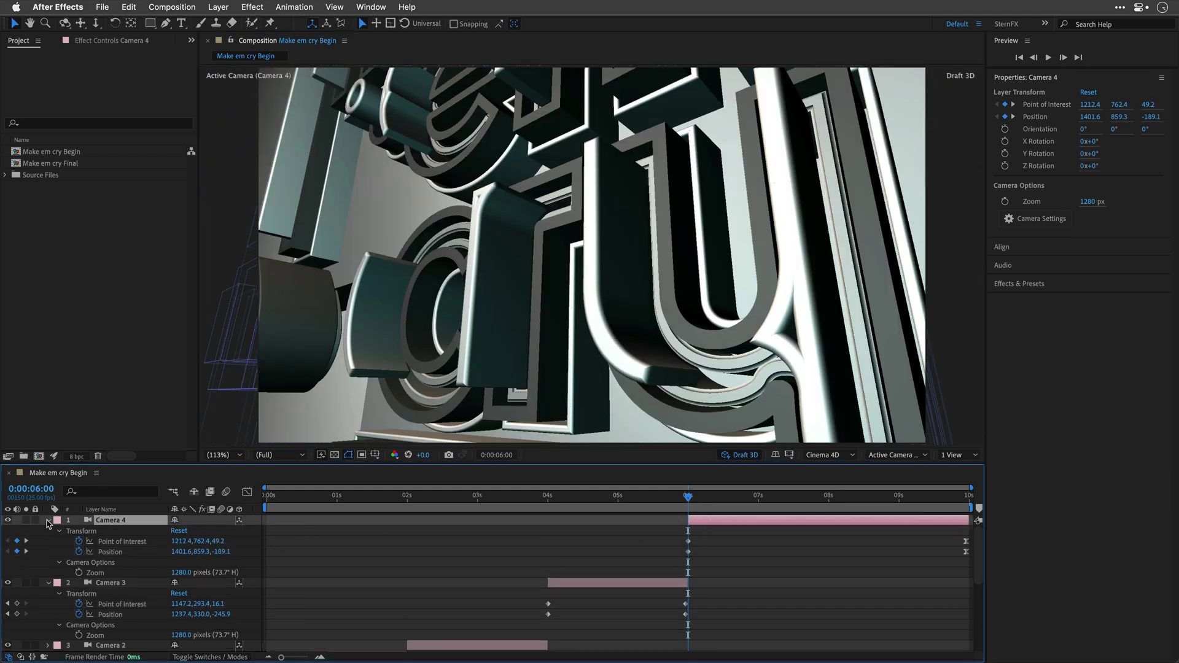
- Collapse the layer properties and play from the start to 0:00:09:24
{"action": "left_click", "coordinate": [48, 523]}
{"action": "key", "text": "Home"}
{"action": "key", "text": "space"}
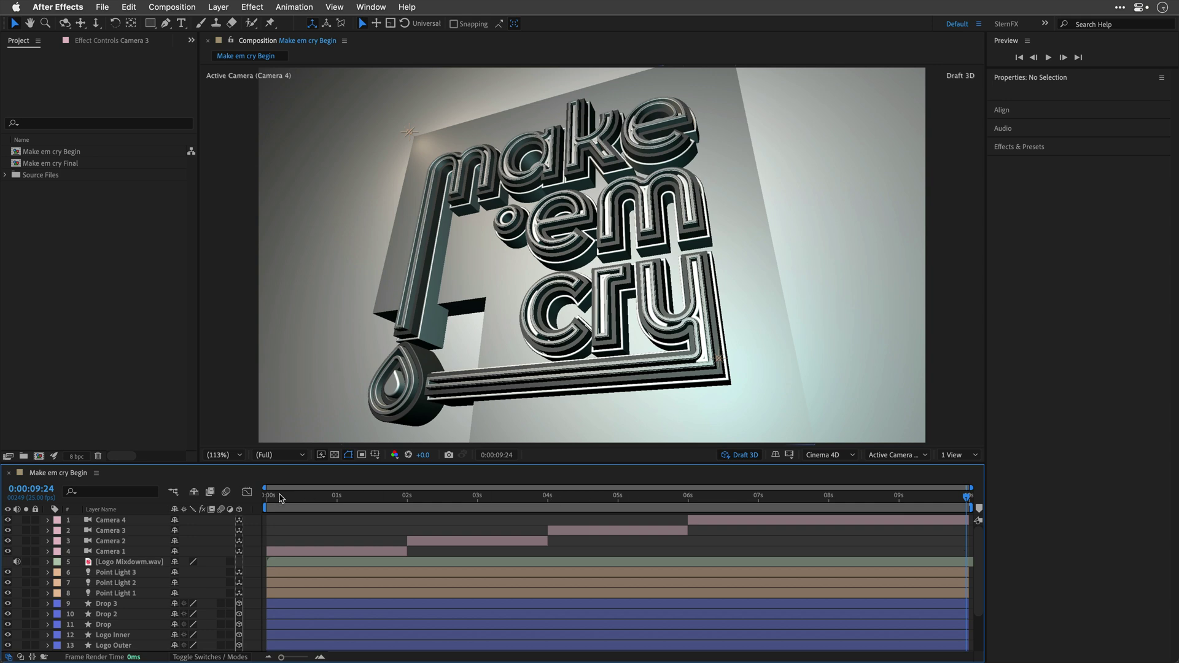
- Duplicate Camera 1 as a top-layer 'Camera Morph' extended to the composition's end
{"action": "left_click", "coordinate": [269, 497]}
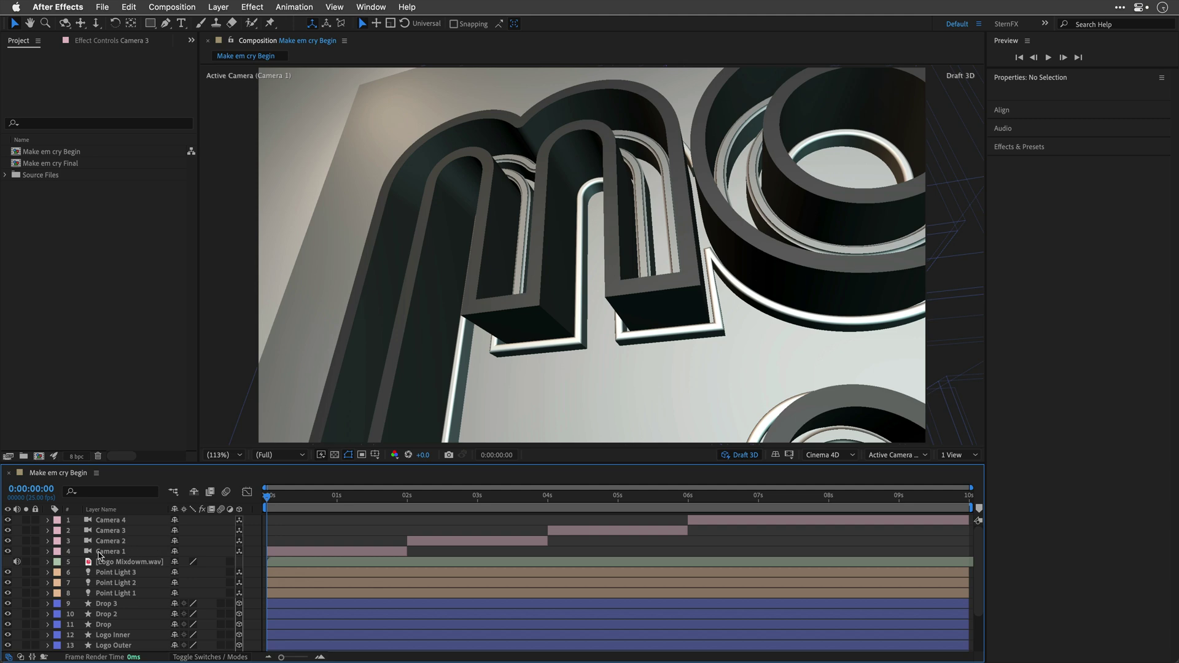
{"action": "left_click", "coordinate": [109, 551]}
{"action": "key", "text": "super+d"}
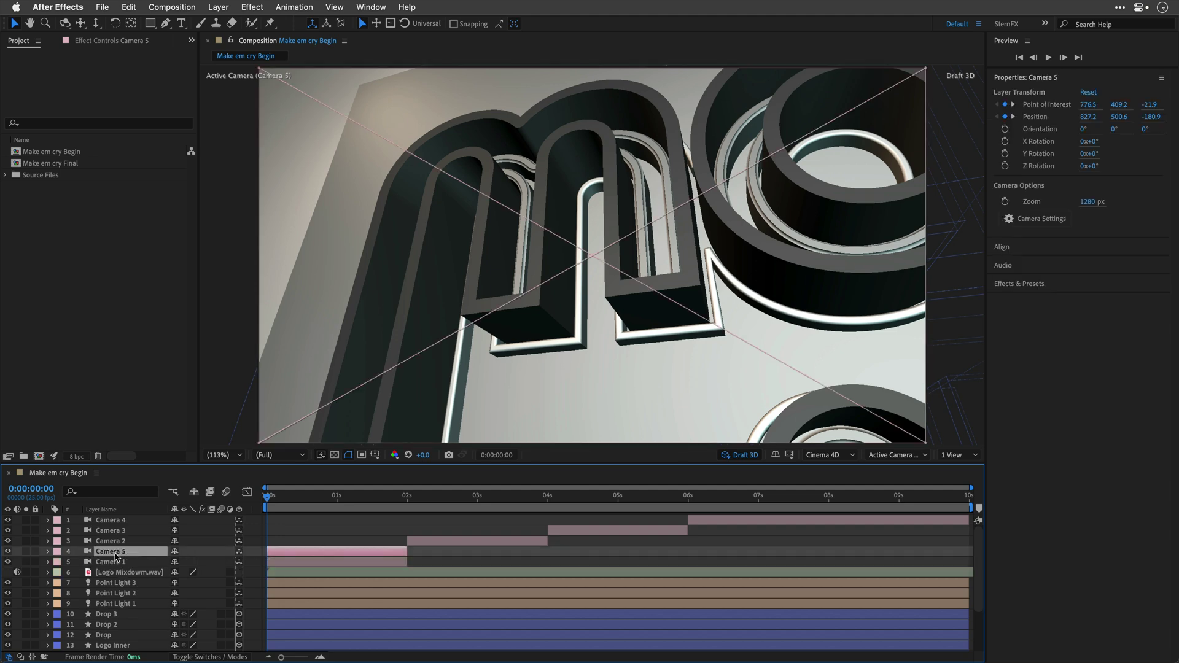
{"action": "left_click_drag", "start_coordinate": [116, 552], "coordinate": [121, 518]}
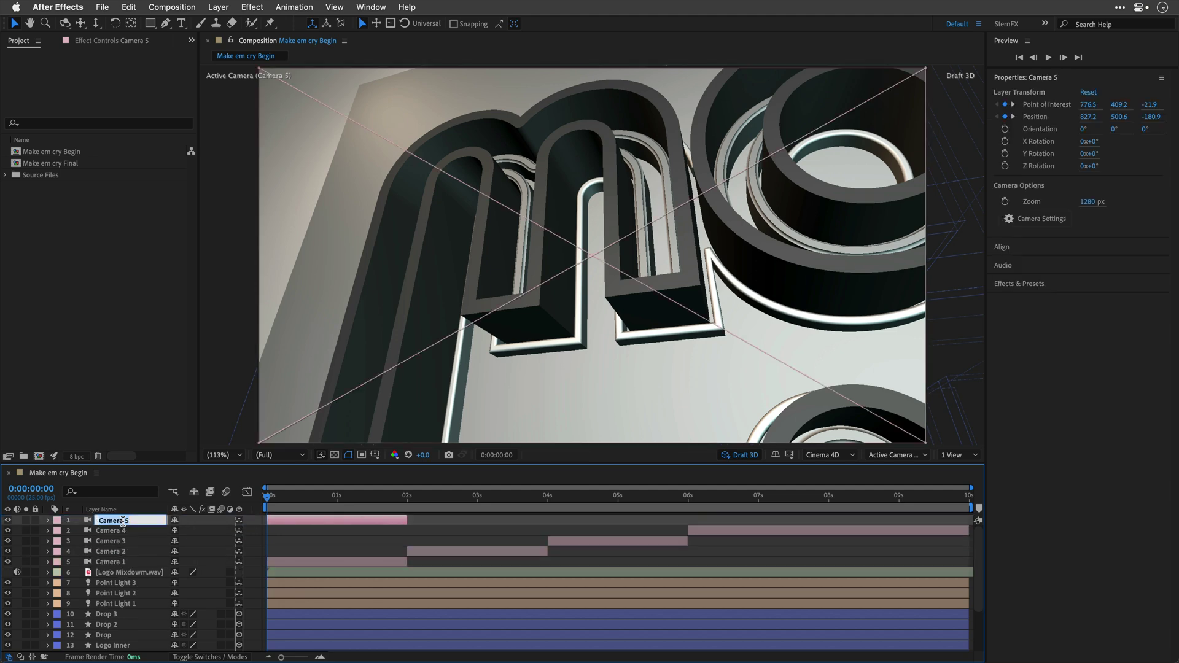
{"action": "type", "text": "Morph"}
{"action": "key", "text": "Return"}
{"action": "key", "text": "u"}
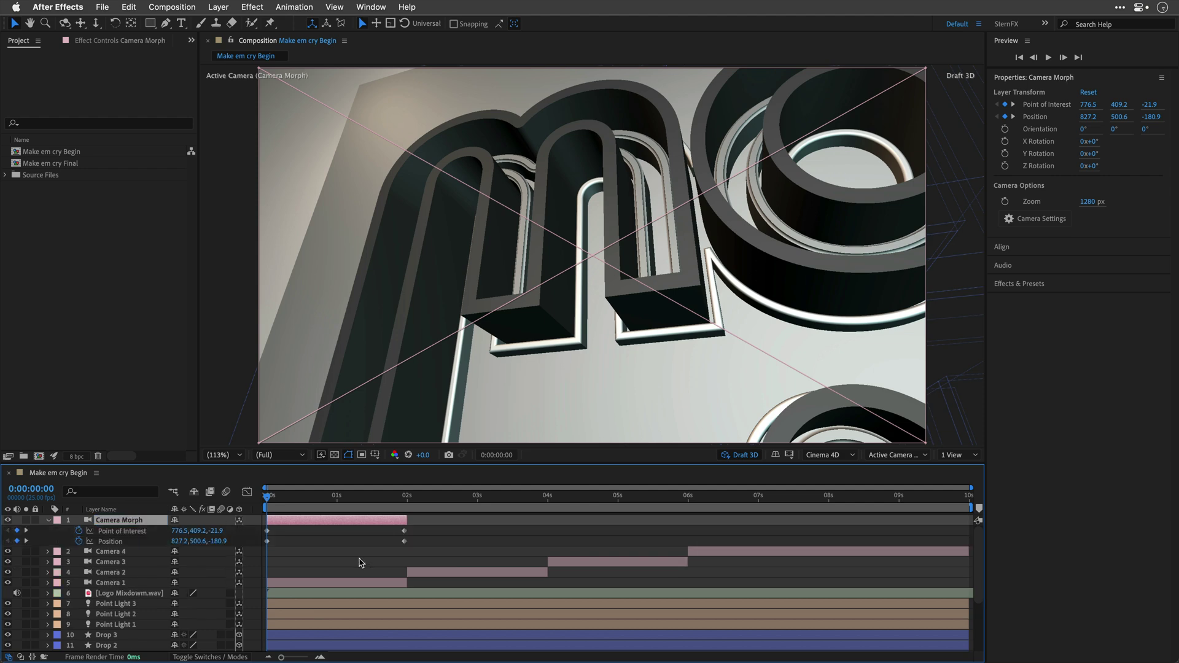
{"action": "left_click_drag", "start_coordinate": [407, 520], "coordinate": [963, 530]}
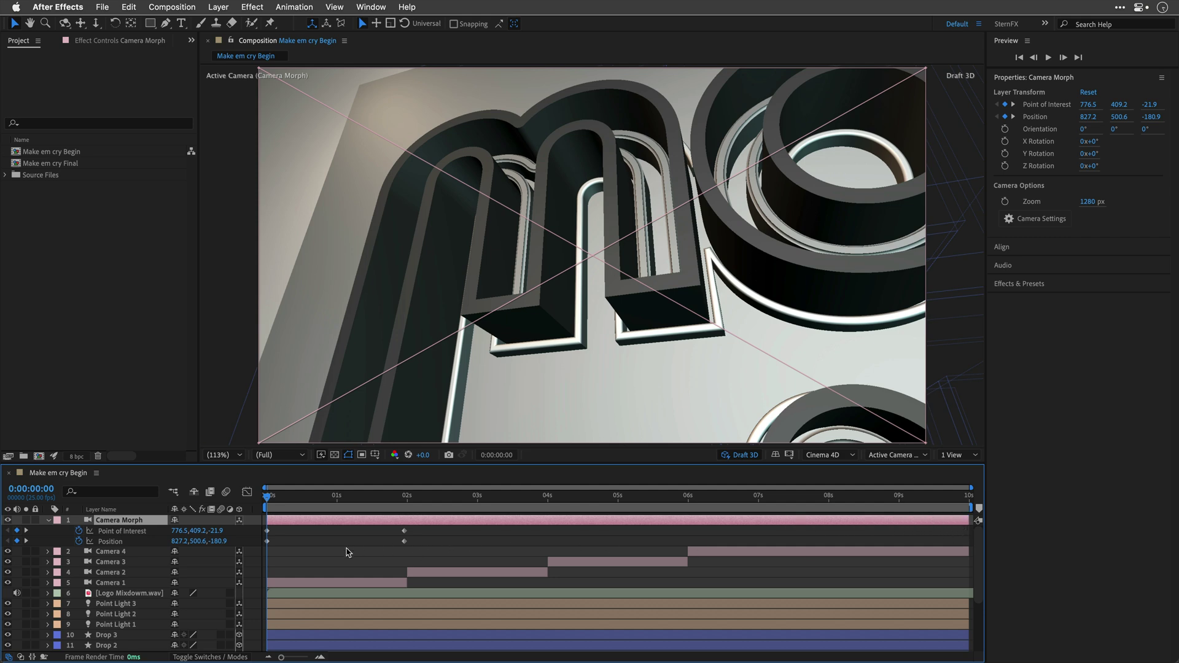
- Paste Camera 2's Position and Point of Interest keyframes onto Camera Morph at 2 seconds, then preview
{"action": "left_click", "coordinate": [436, 574]}
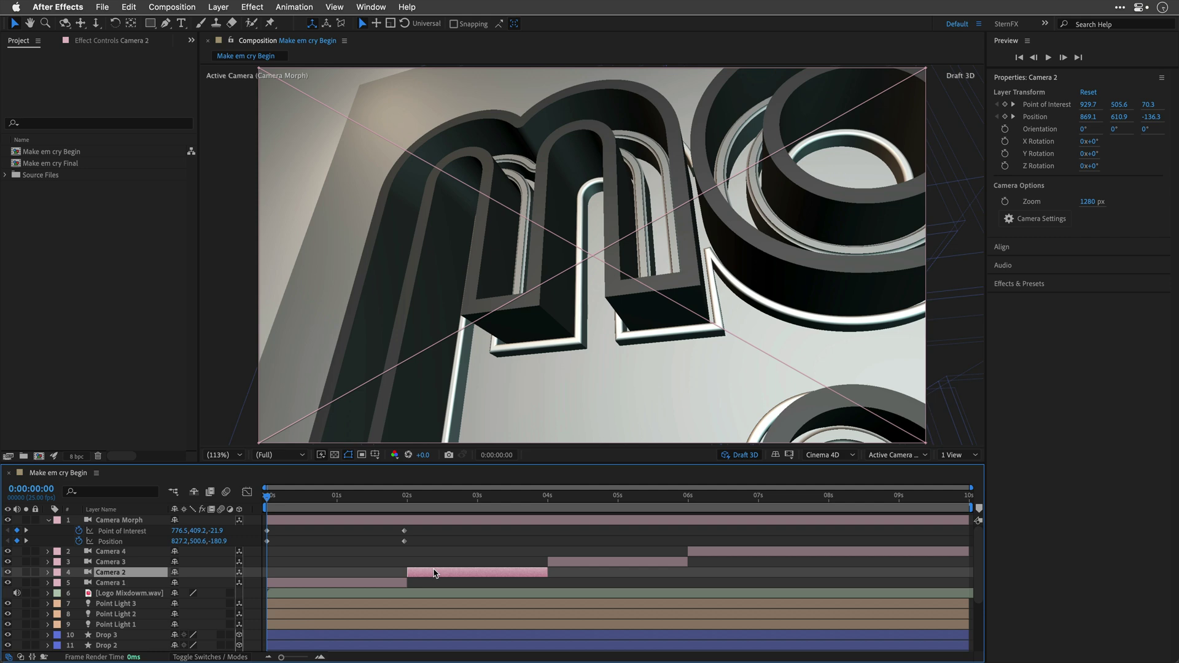
{"action": "key", "text": "u"}
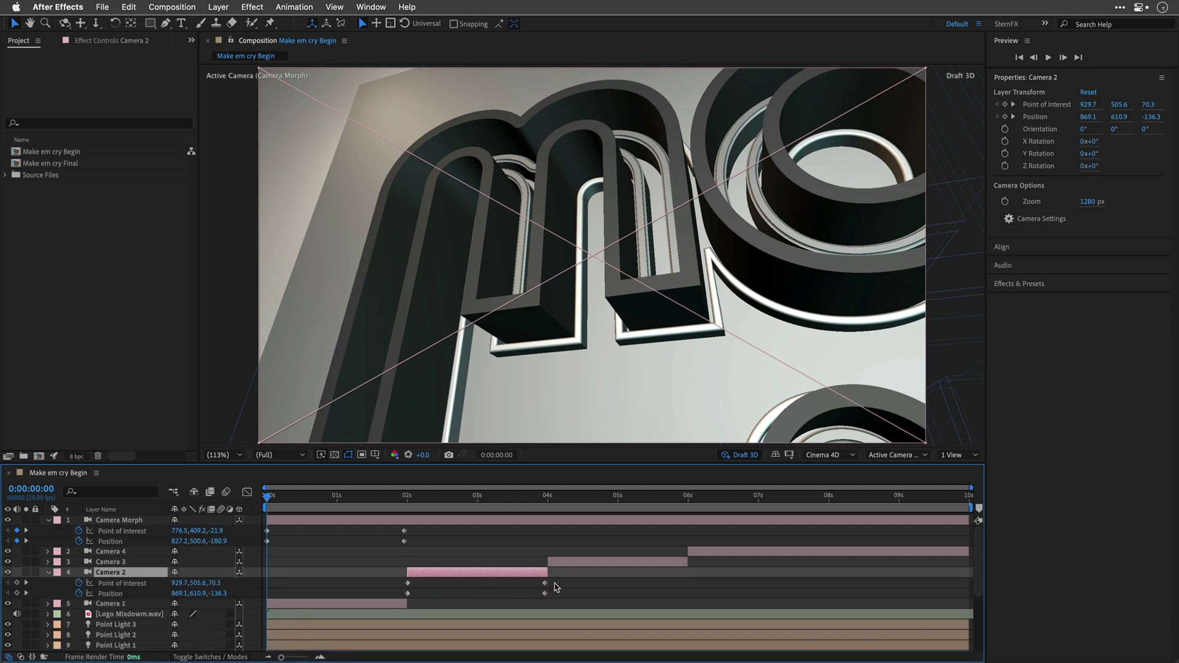
{"action": "left_click_drag", "start_coordinate": [557, 579], "coordinate": [401, 600]}
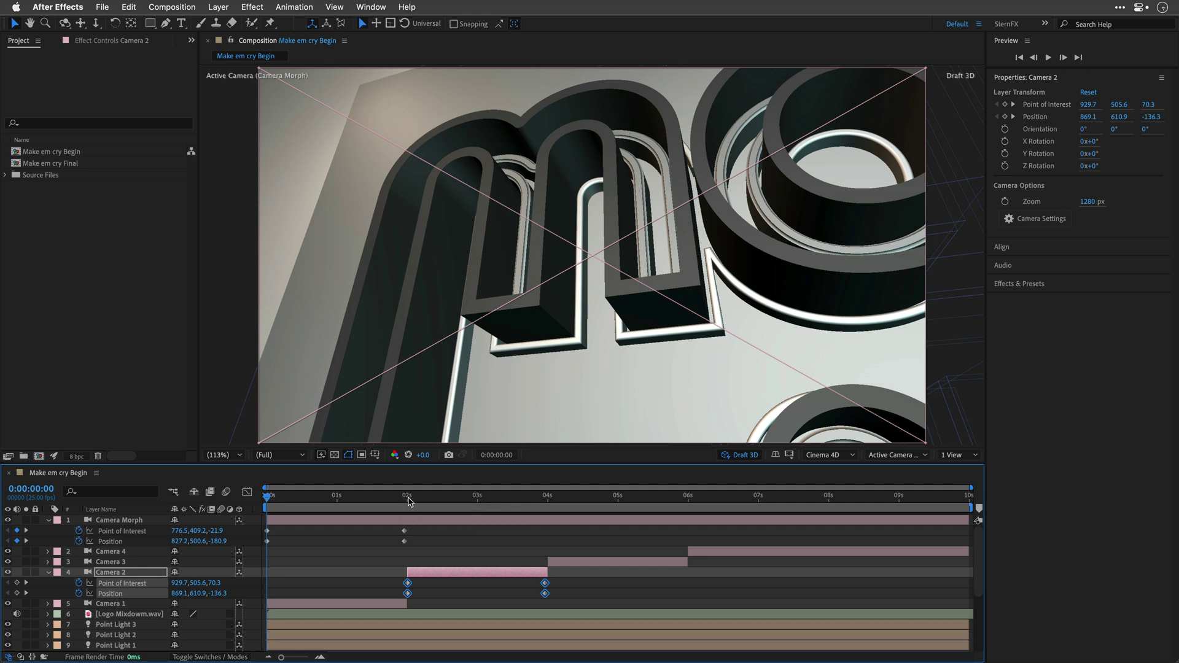
{"action": "left_click", "coordinate": [409, 499]}
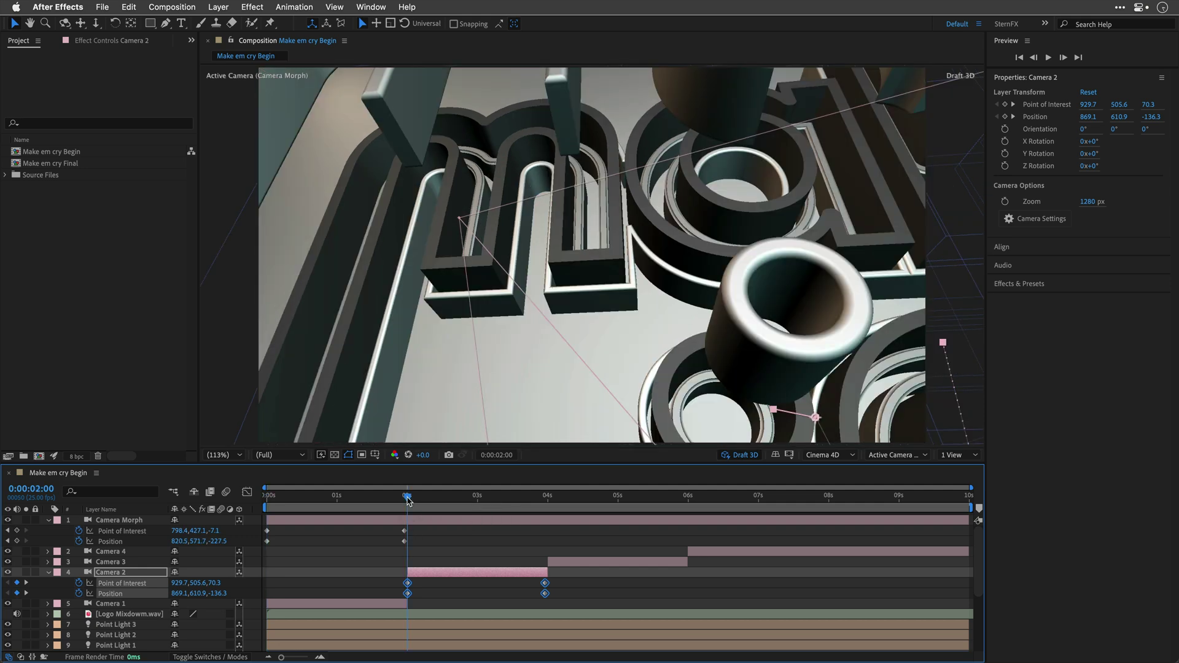
{"action": "left_click", "coordinate": [405, 532]}
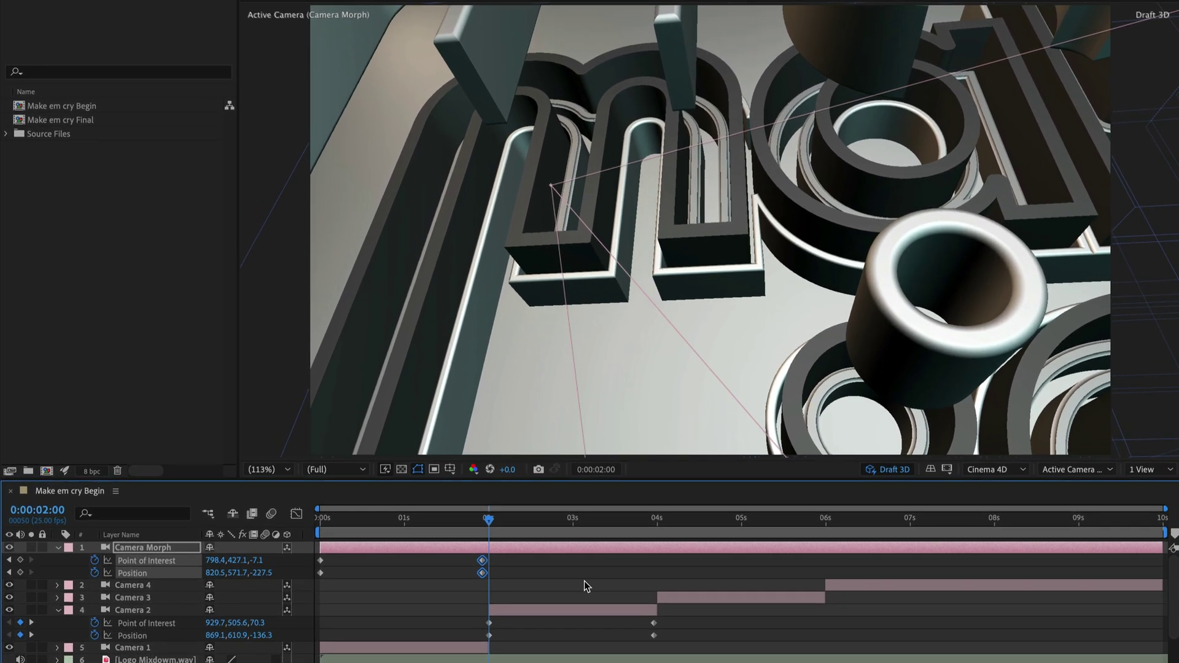
{"action": "key", "text": "alt+Left"}
{"action": "key", "text": "ctrl+v"}
{"action": "left_click", "coordinate": [478, 518]}
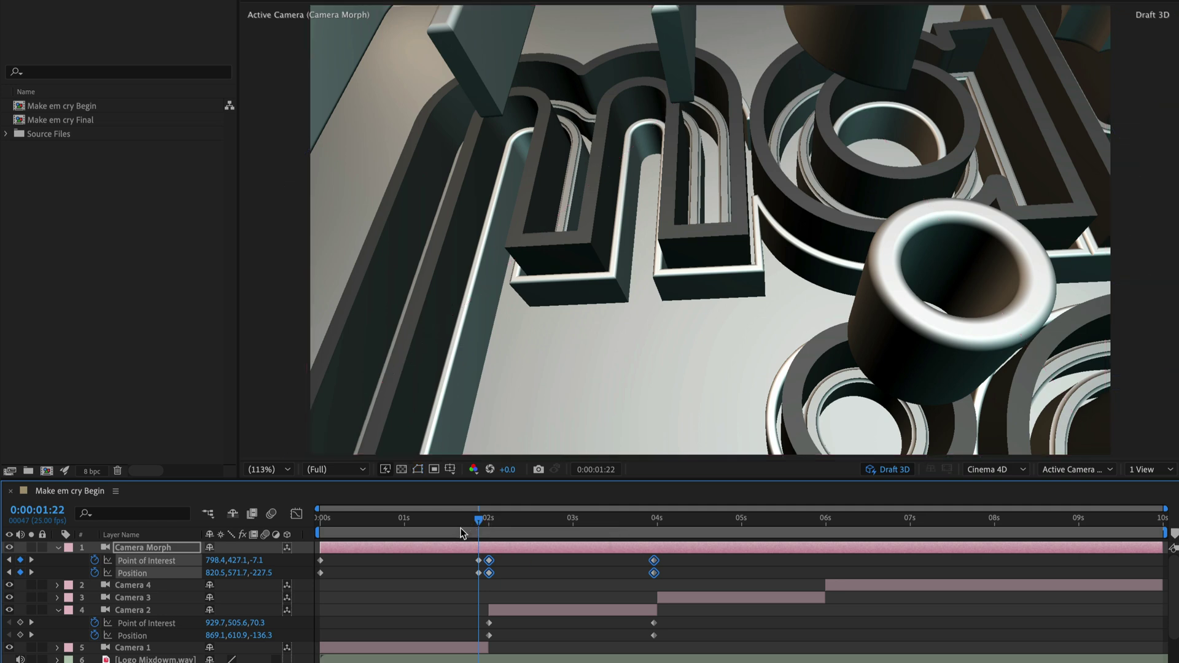
{"action": "key", "text": "space"}
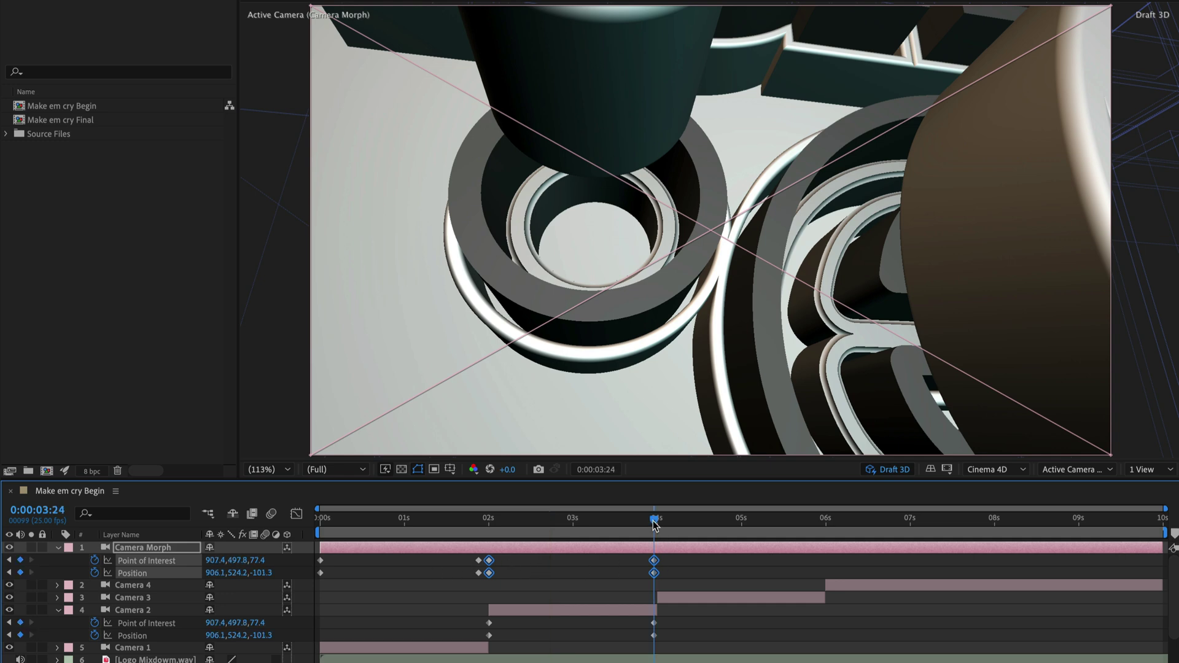
- Paste Camera 3's Position and Point of Interest keyframes onto Camera Morph at 4 seconds, then preview
{"action": "left_click", "coordinate": [655, 522]}
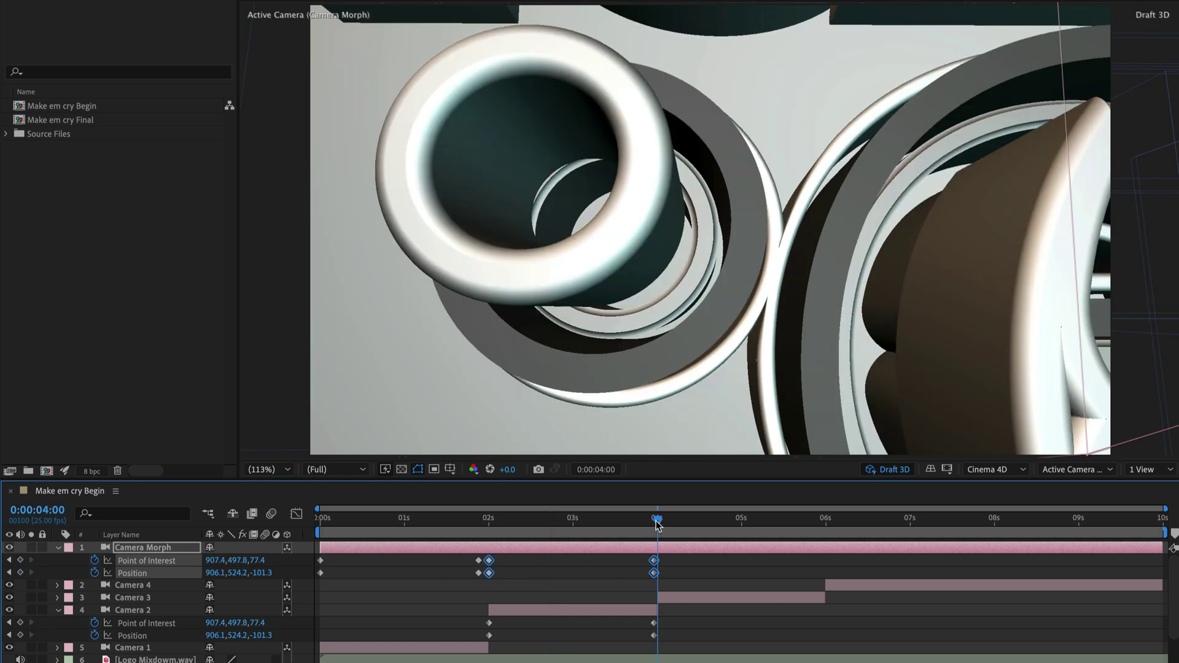
{"action": "left_click", "coordinate": [683, 599]}
{"action": "key", "text": "u"}
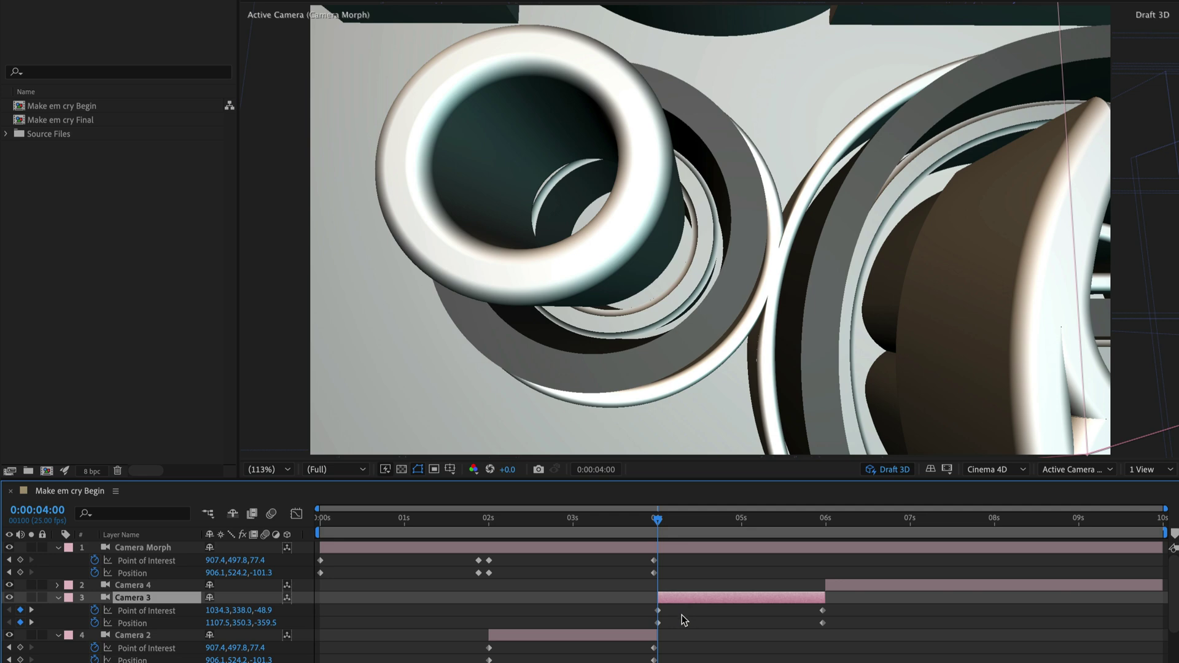
{"action": "left_click_drag", "start_coordinate": [645, 606], "coordinate": [828, 631]}
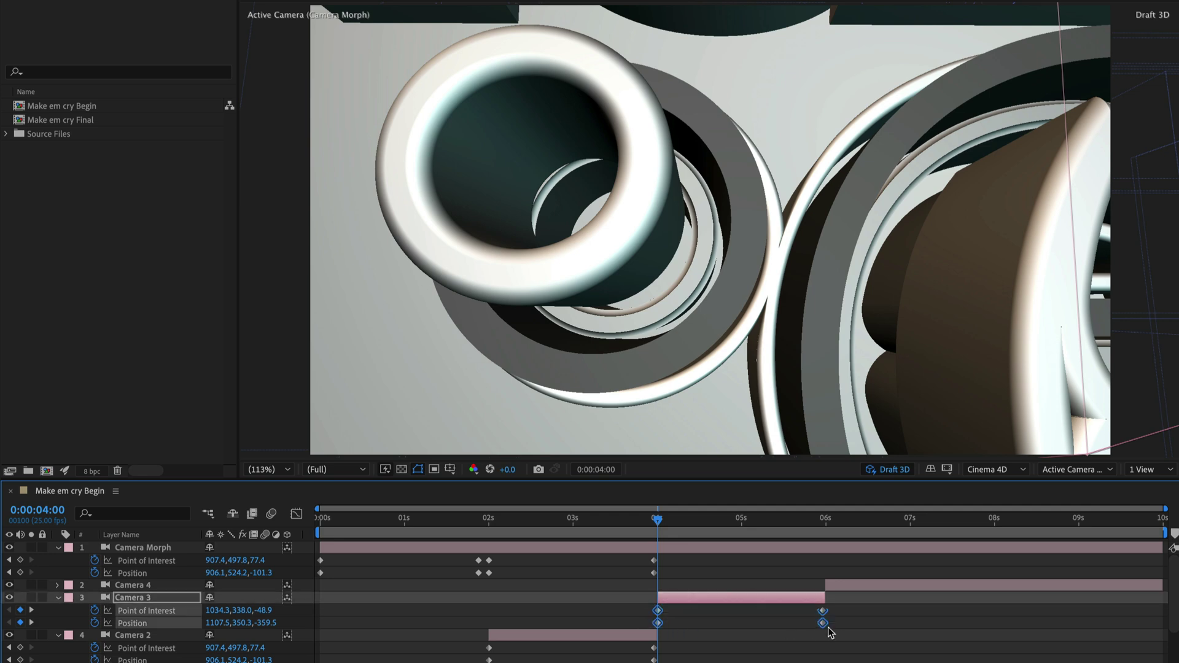
{"action": "left_click", "coordinate": [666, 549]}
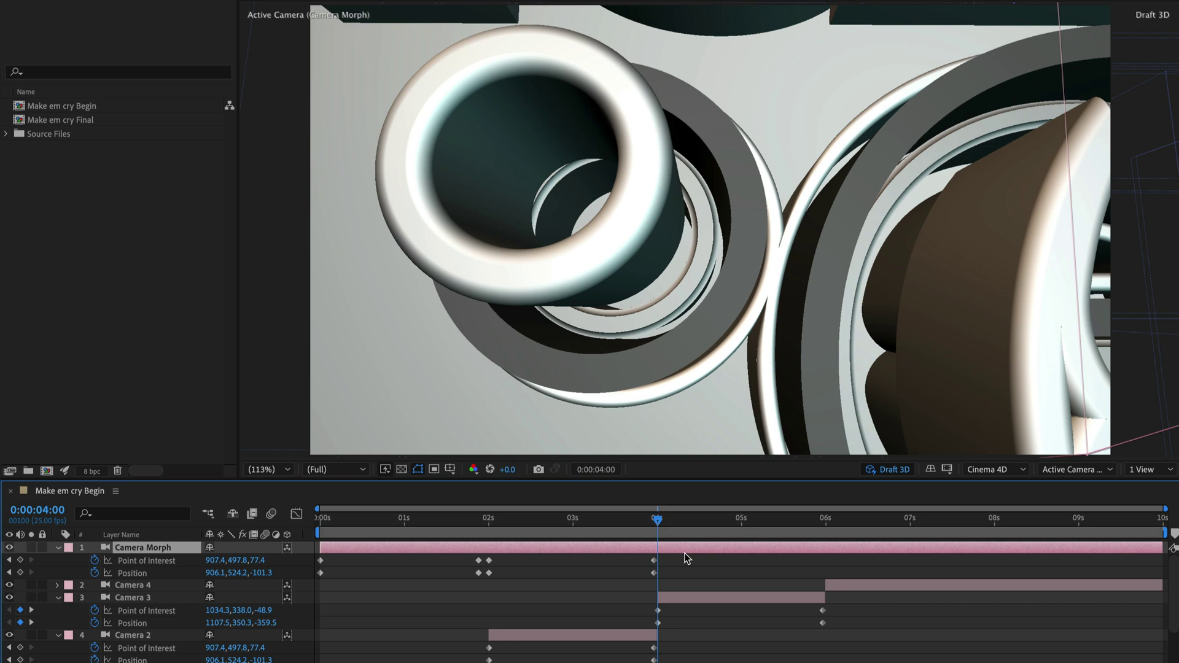
{"action": "key", "text": "ctrl+v"}
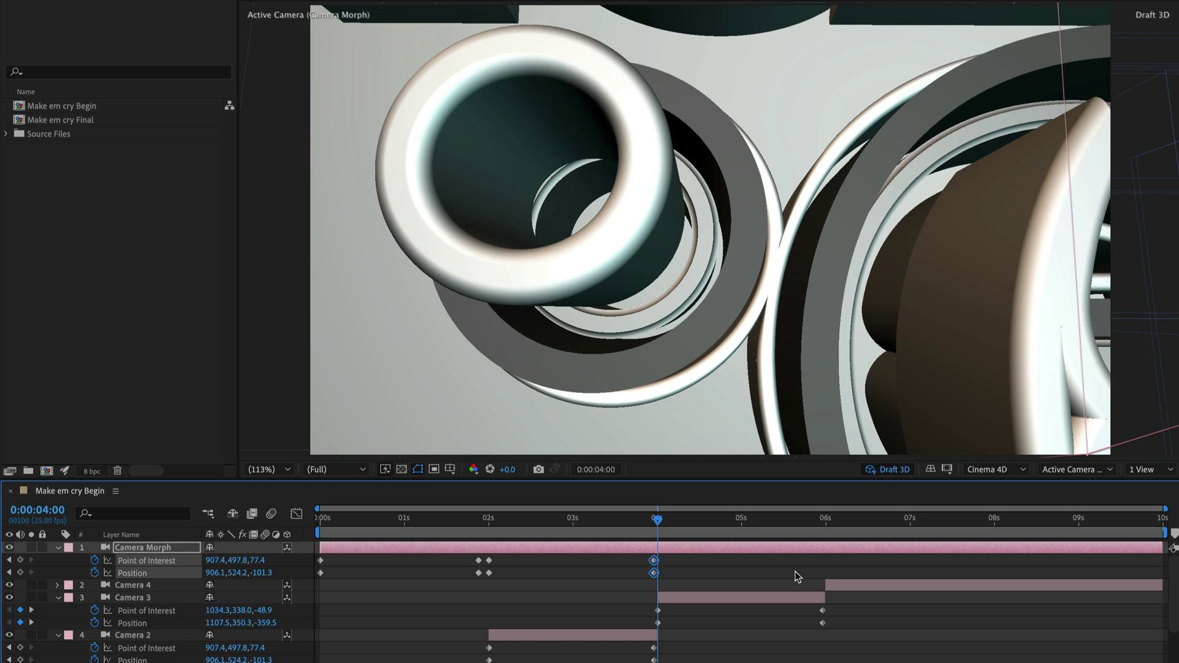
{"action": "key", "text": "alt+Left"}
{"action": "key", "text": "alt+Left"}
{"action": "key", "text": "ctrl+v"}
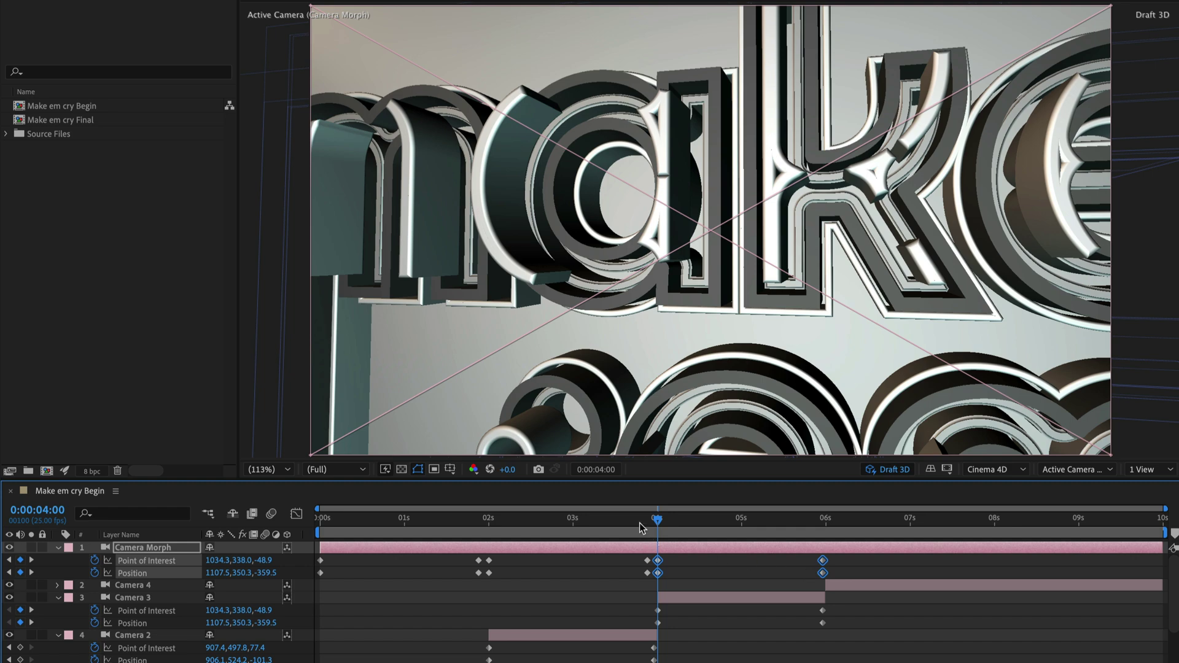
{"action": "key", "text": "space"}
{"action": "key", "text": "space"}
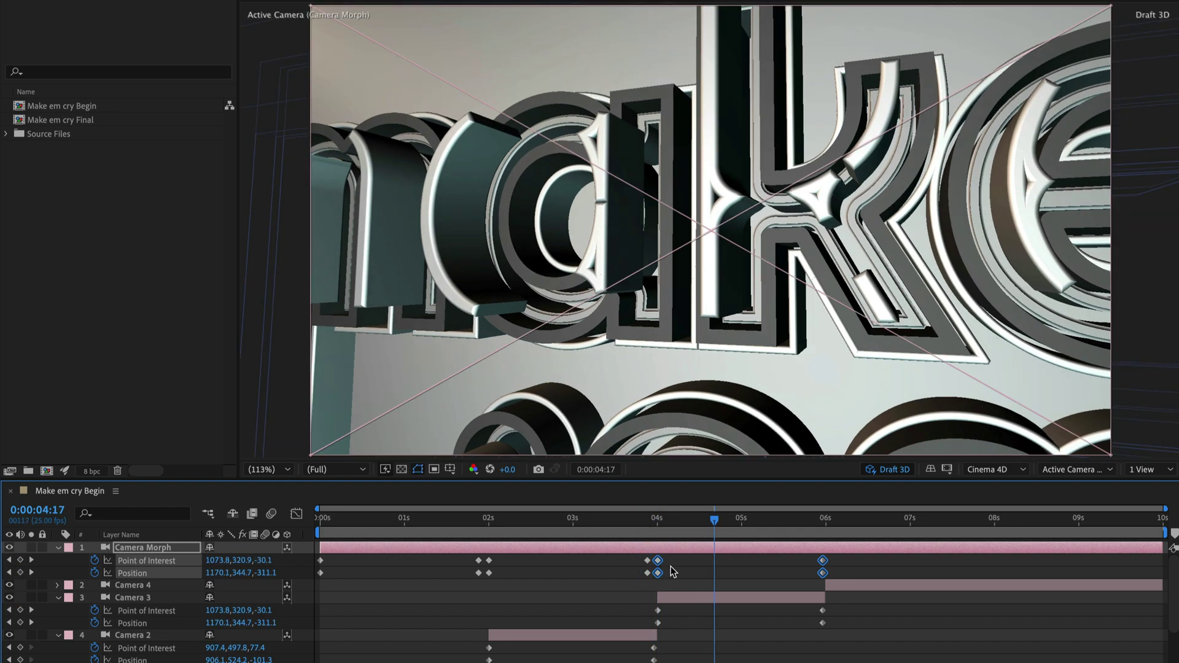
- Respace Camera Morph's keyframes around 4 seconds and move the time back near 3:17
{"action": "left_click_drag", "start_coordinate": [665, 556], "coordinate": [649, 576]}
{"action": "left_click", "coordinate": [631, 522]}
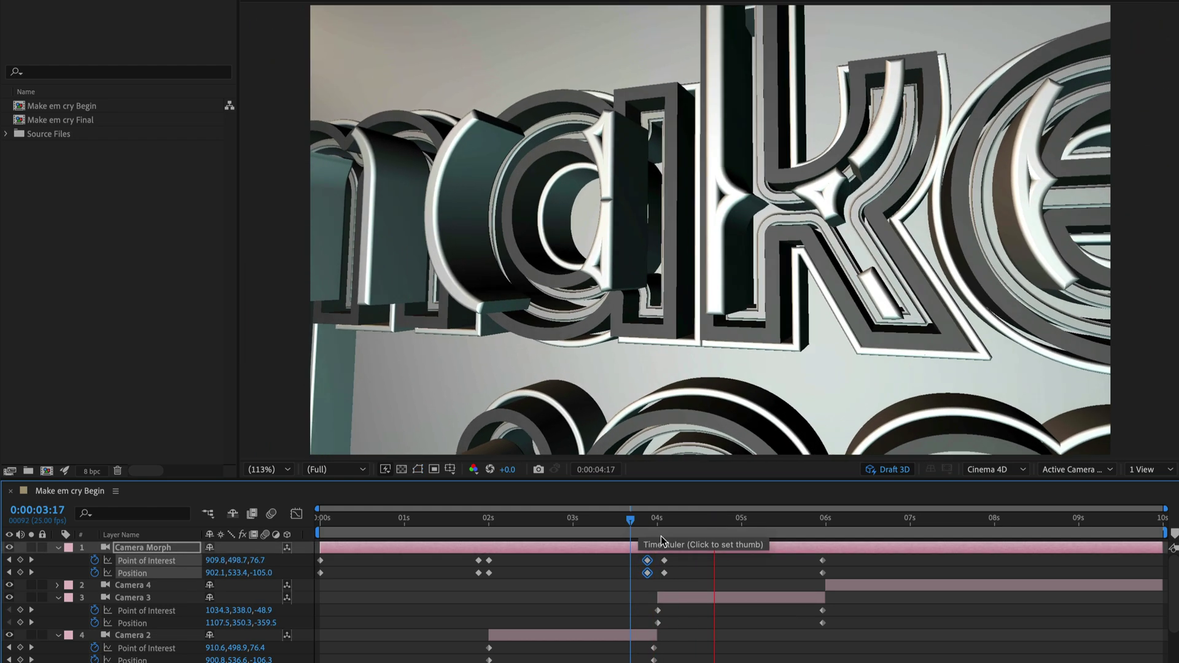
{"action": "left_click", "coordinate": [721, 523]}
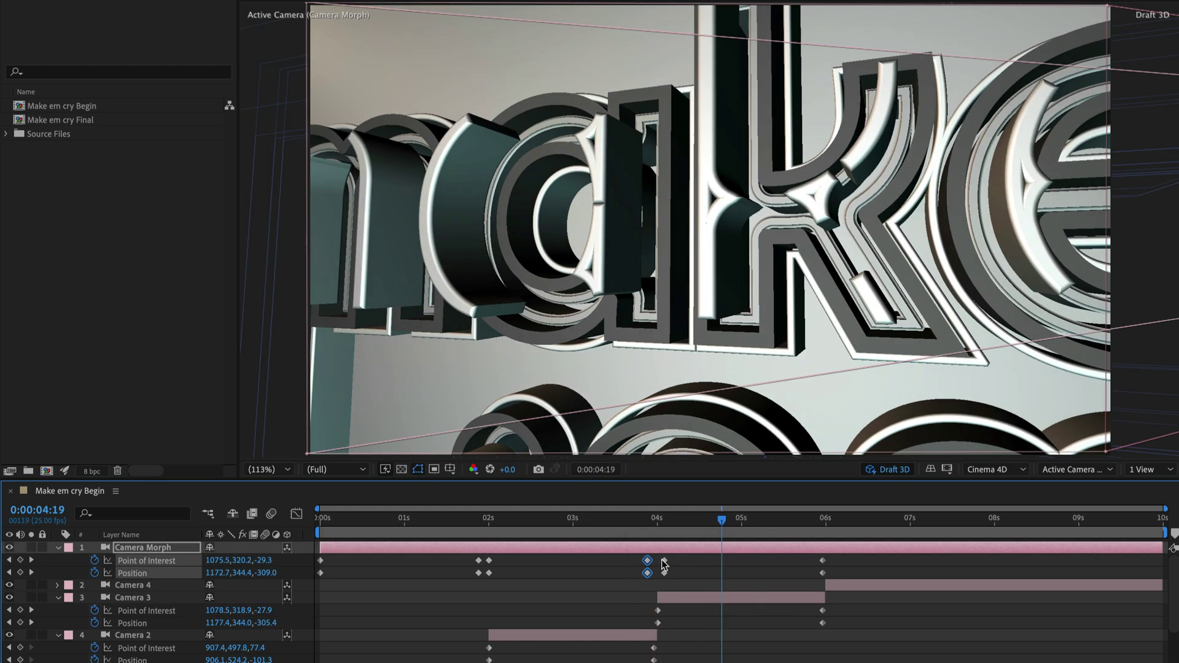
{"action": "left_click", "coordinate": [664, 566]}
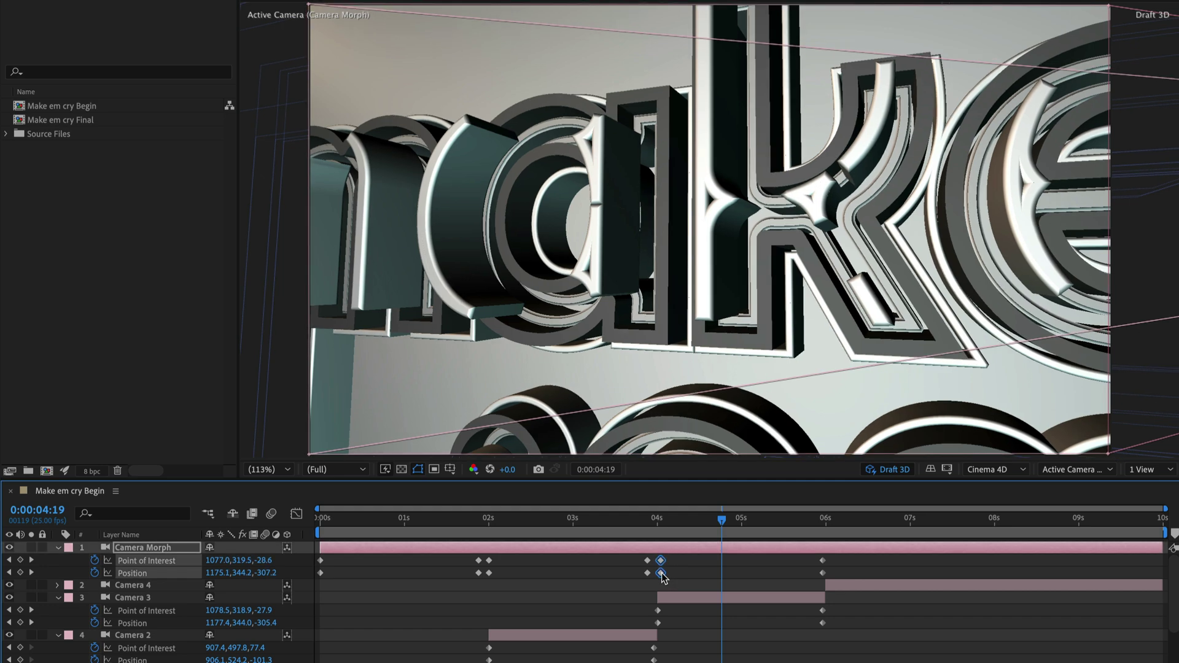
{"action": "left_click", "coordinate": [664, 573], "text": "shift"}
{"action": "left_click", "coordinate": [637, 519]}
- Preview the move into Camera 3's view, then select Camera 4 at 6 seconds
{"action": "key", "text": "space"}
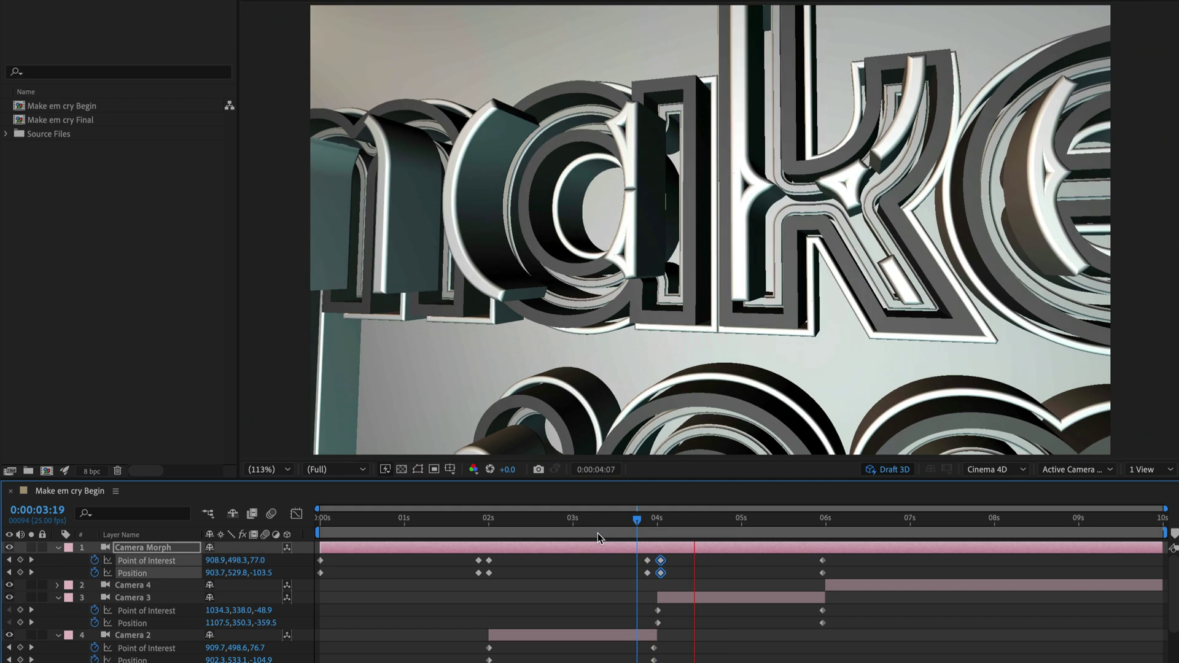
{"action": "key", "text": "space"}
{"action": "left_click", "coordinate": [819, 523]}
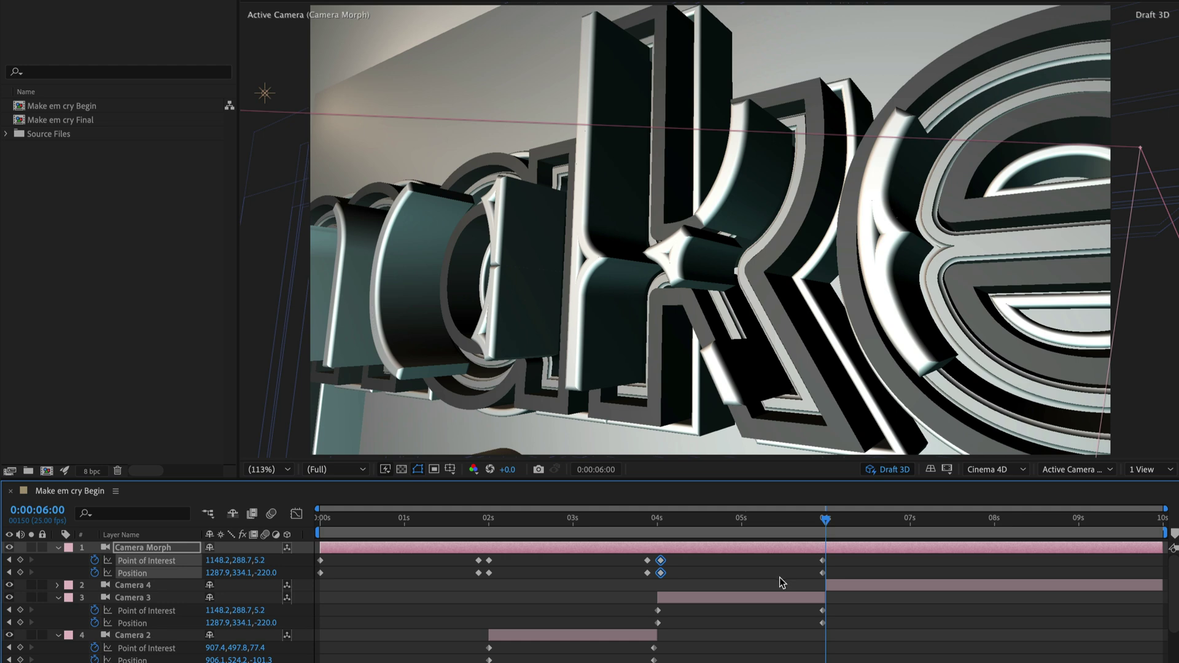
{"action": "left_click", "coordinate": [853, 589]}
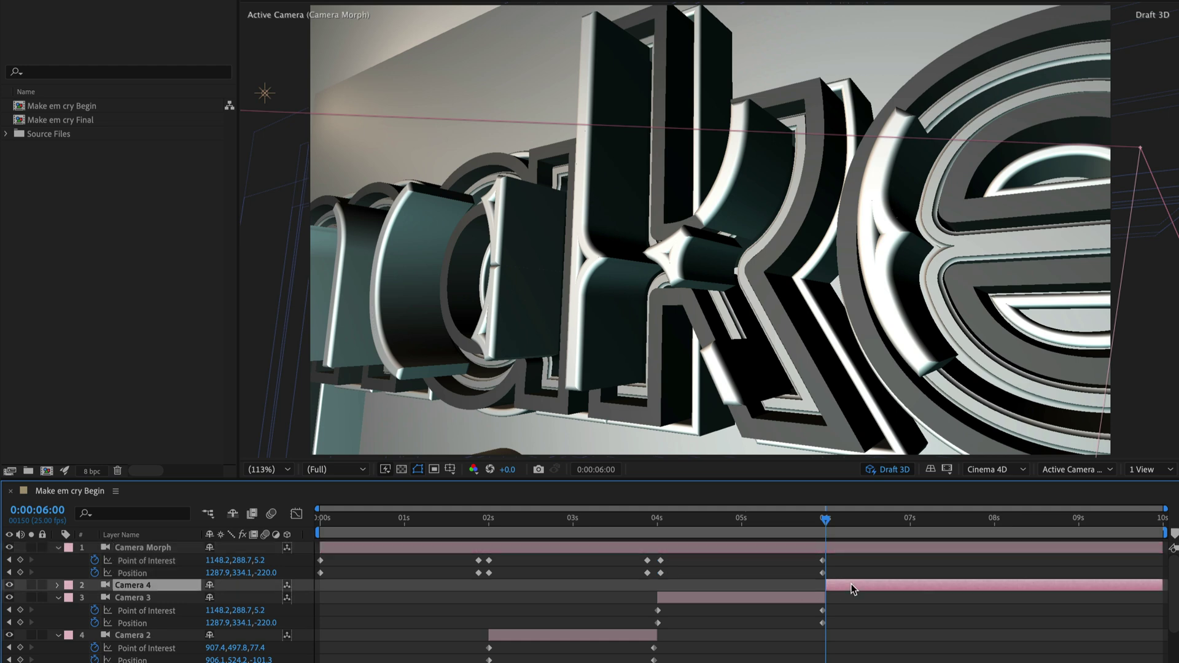
- Paste Camera 4's Position and Point of Interest keyframes onto Camera Morph just after 6 seconds
{"action": "left_click", "coordinate": [60, 597]}
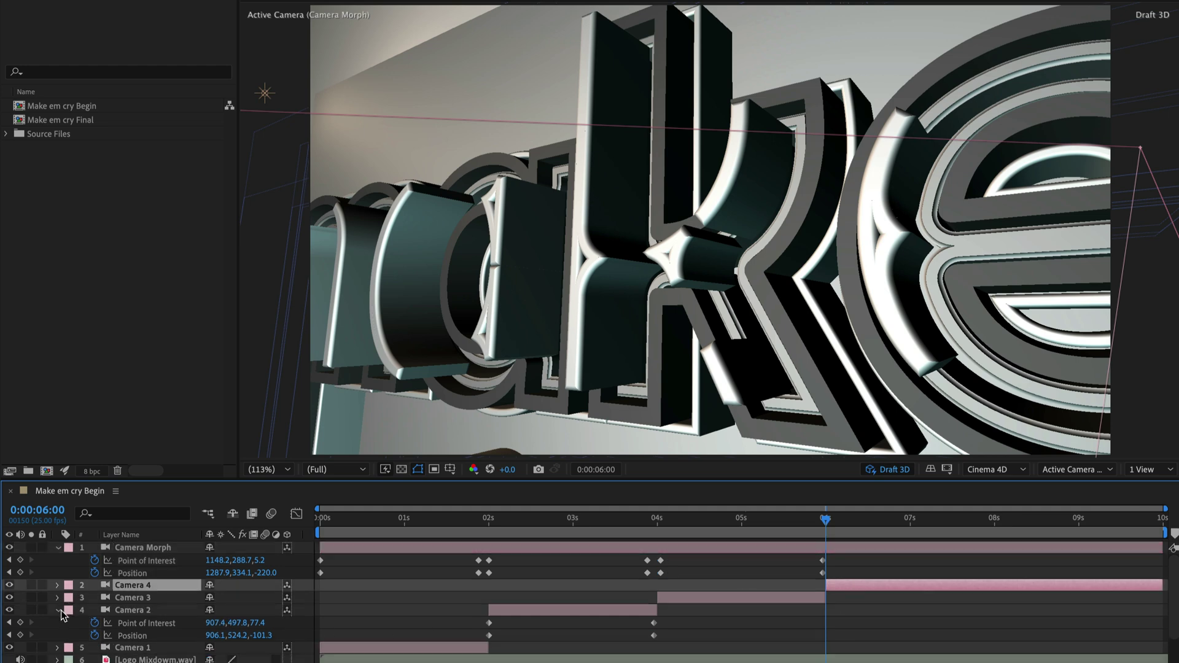
{"action": "left_click", "coordinate": [59, 611]}
{"action": "key", "text": "u"}
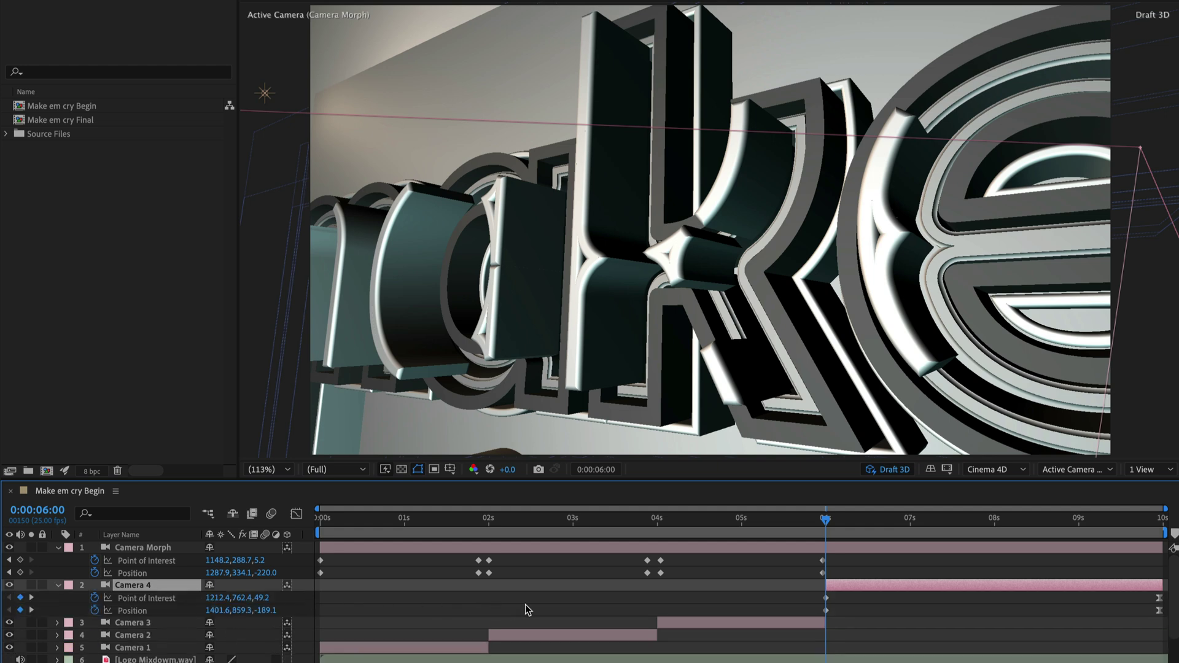
{"action": "left_click_drag", "start_coordinate": [811, 600], "coordinate": [1168, 625]}
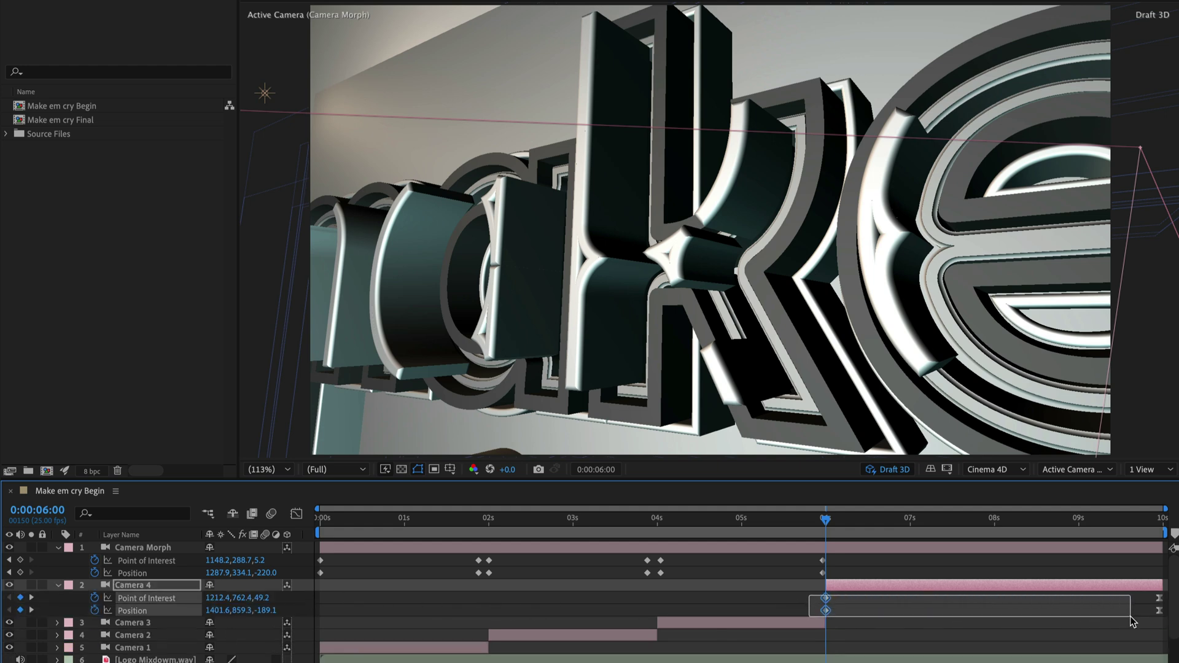
{"action": "left_click", "coordinate": [845, 544]}
{"action": "left_click_drag", "start_coordinate": [828, 555], "coordinate": [815, 576]}
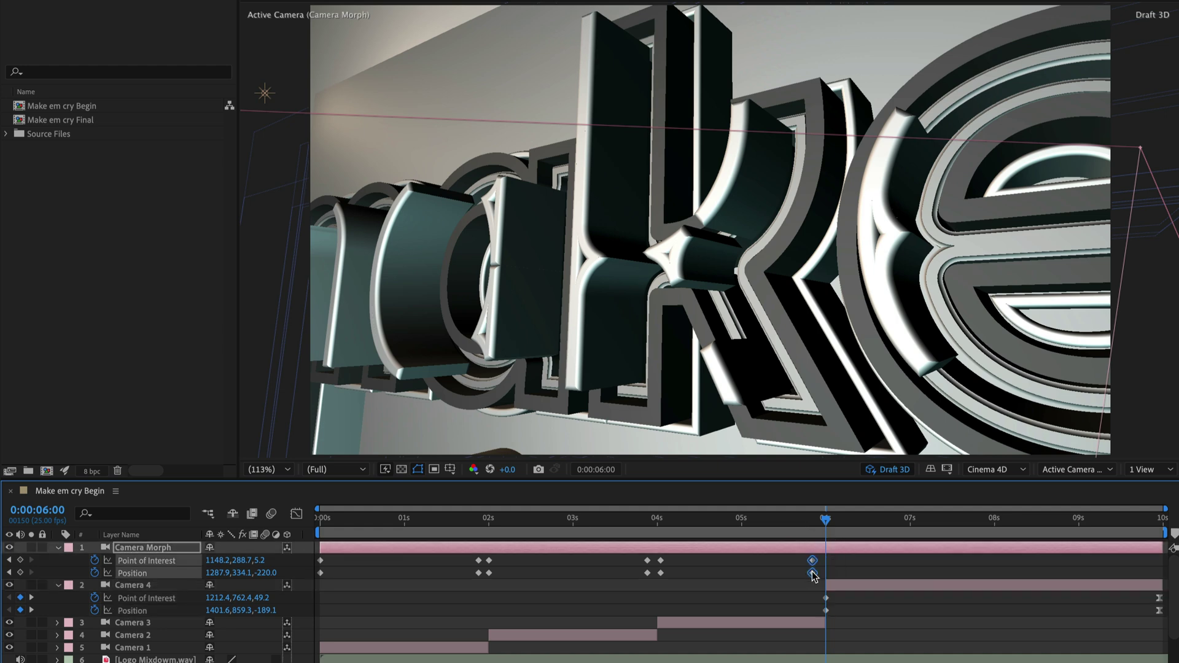
{"action": "key", "text": "ctrl+v"}
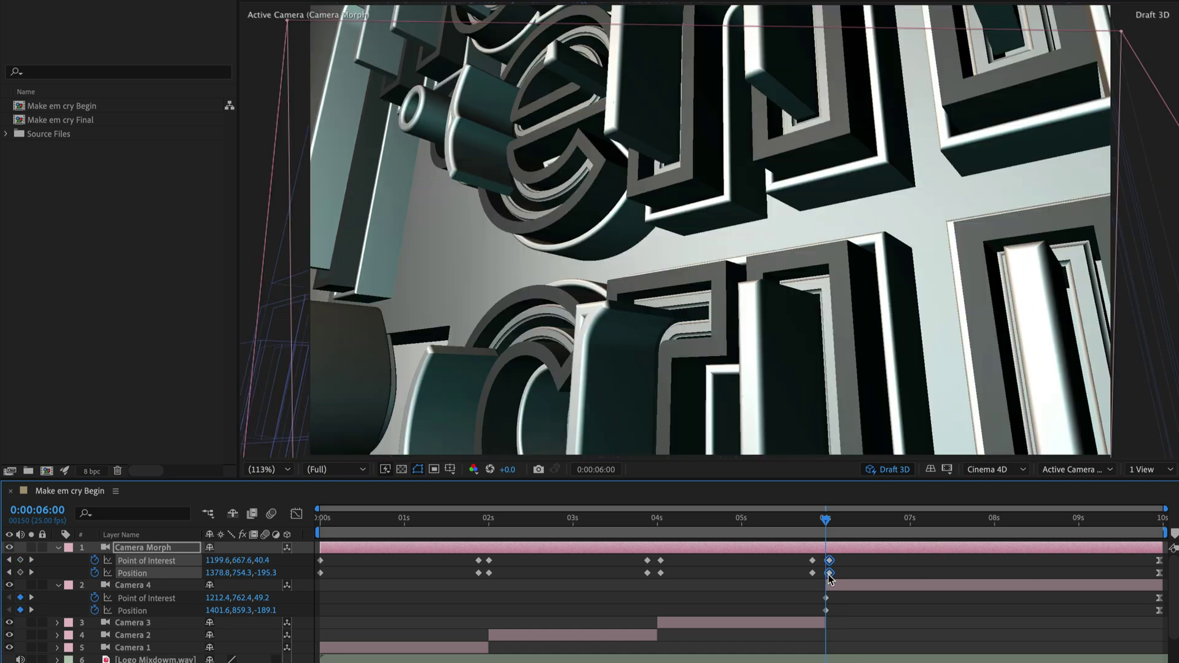
{"action": "left_click_drag", "start_coordinate": [825, 573], "coordinate": [833, 573]}
- Scrub Camera Morph's moves around 6 seconds and 2 seconds to check them
{"action": "left_click", "coordinate": [796, 520]}
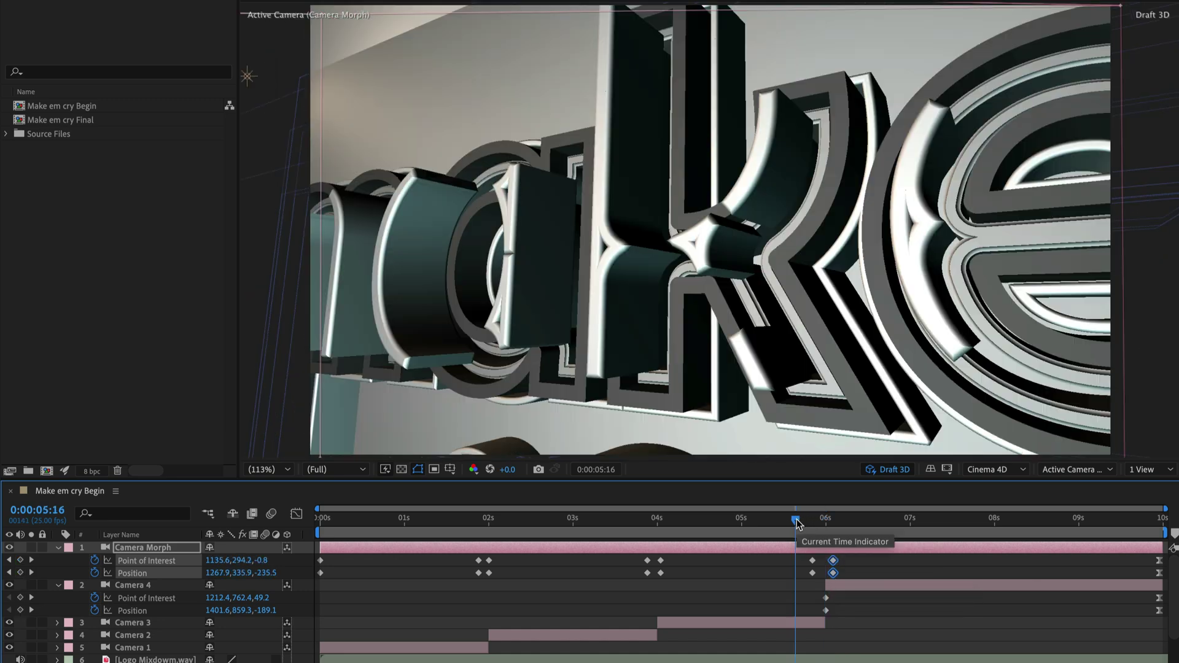
{"action": "left_click_drag", "start_coordinate": [798, 520], "coordinate": [940, 520]}
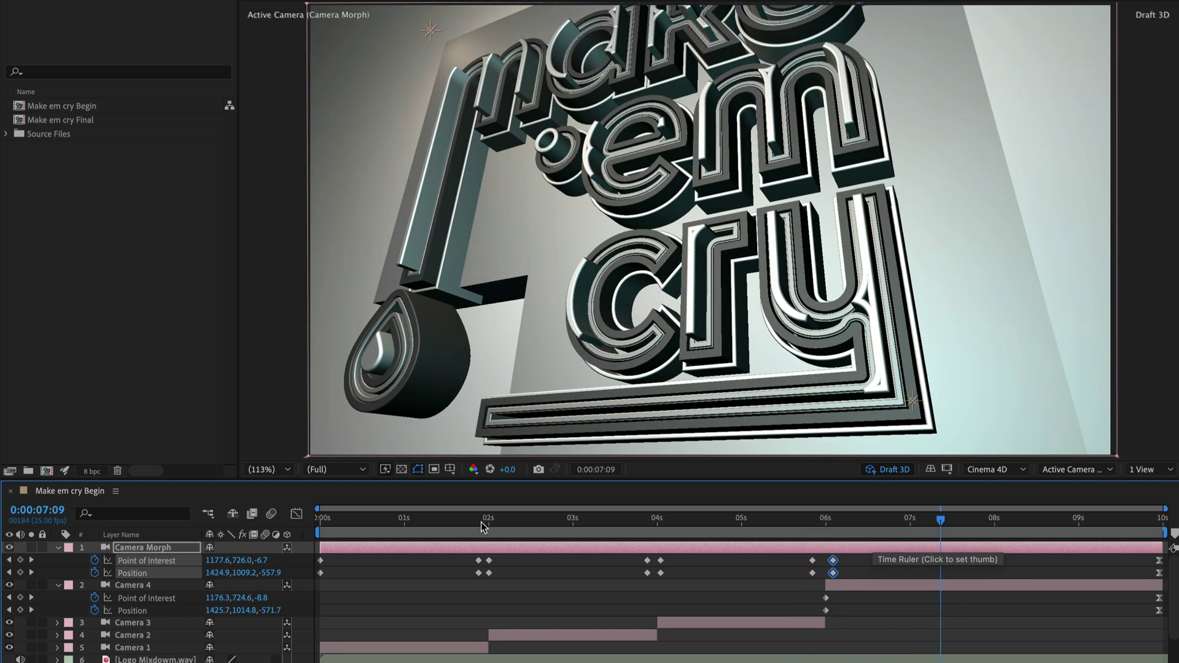
{"action": "left_click", "coordinate": [480, 519]}
{"action": "left_click_drag", "start_coordinate": [498, 557], "coordinate": [493, 574]}
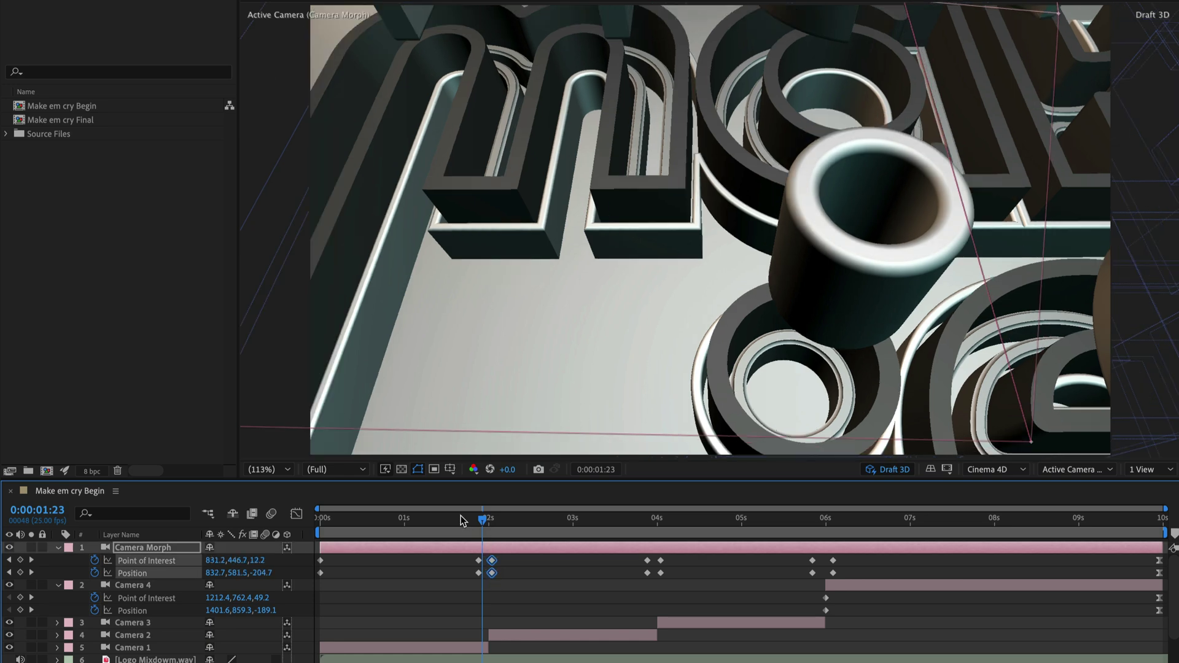
{"action": "left_click_drag", "start_coordinate": [461, 518], "coordinate": [559, 520]}
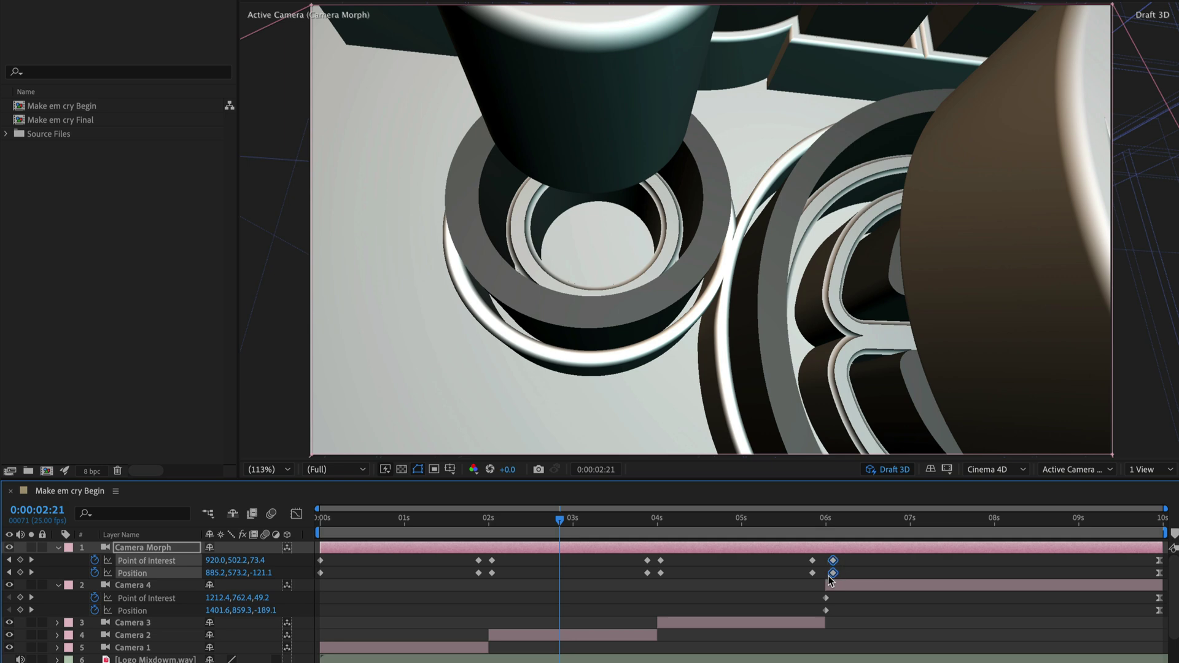
- Convert all Camera Morph keyframes to Auto Bezier and preview the move from the start
{"action": "mouse_move", "coordinate": [887, 558]}
{"action": "left_mouse_down"}
{"action": "mouse_move", "coordinate": [837, 574]}
{"action": "mouse_move", "coordinate": [343, 577]}
{"action": "left_mouse_up"}
{"action": "left_click", "coordinate": [661, 566]}
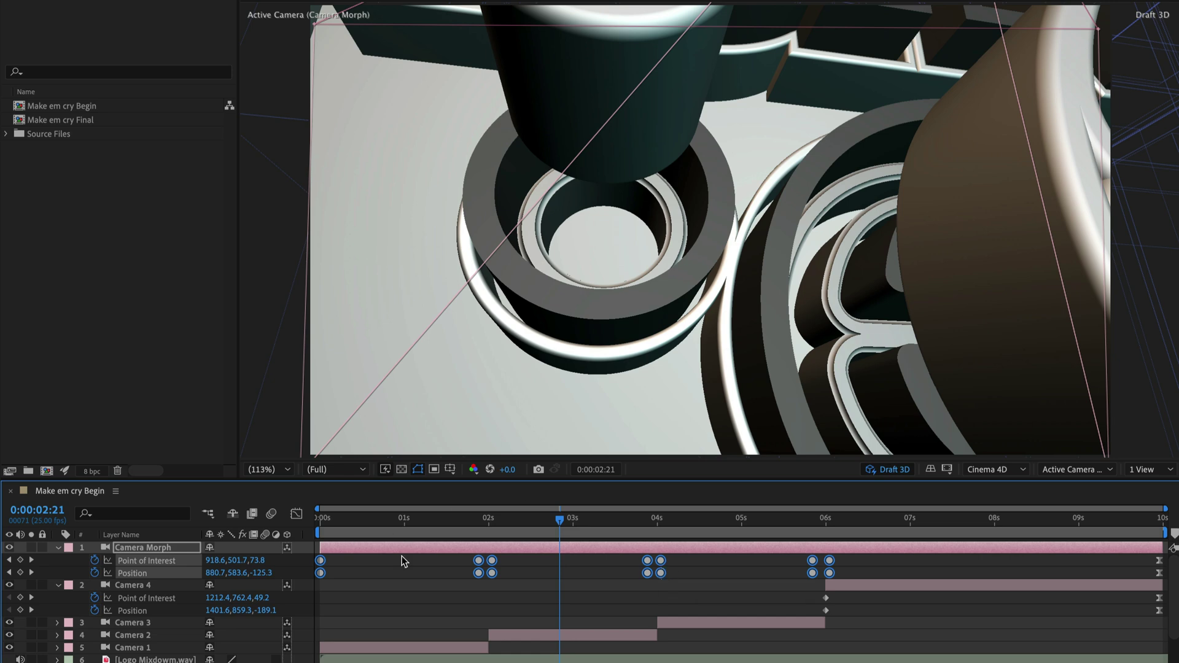
{"action": "left_click", "coordinate": [329, 521]}
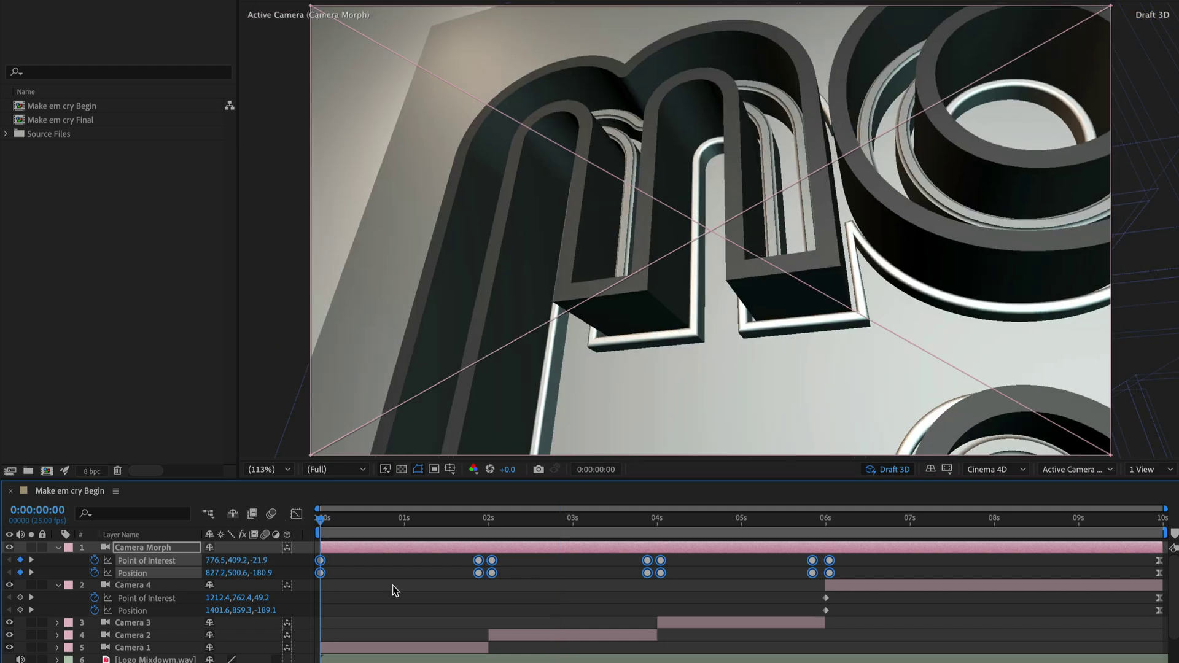
{"action": "key", "text": "space"}
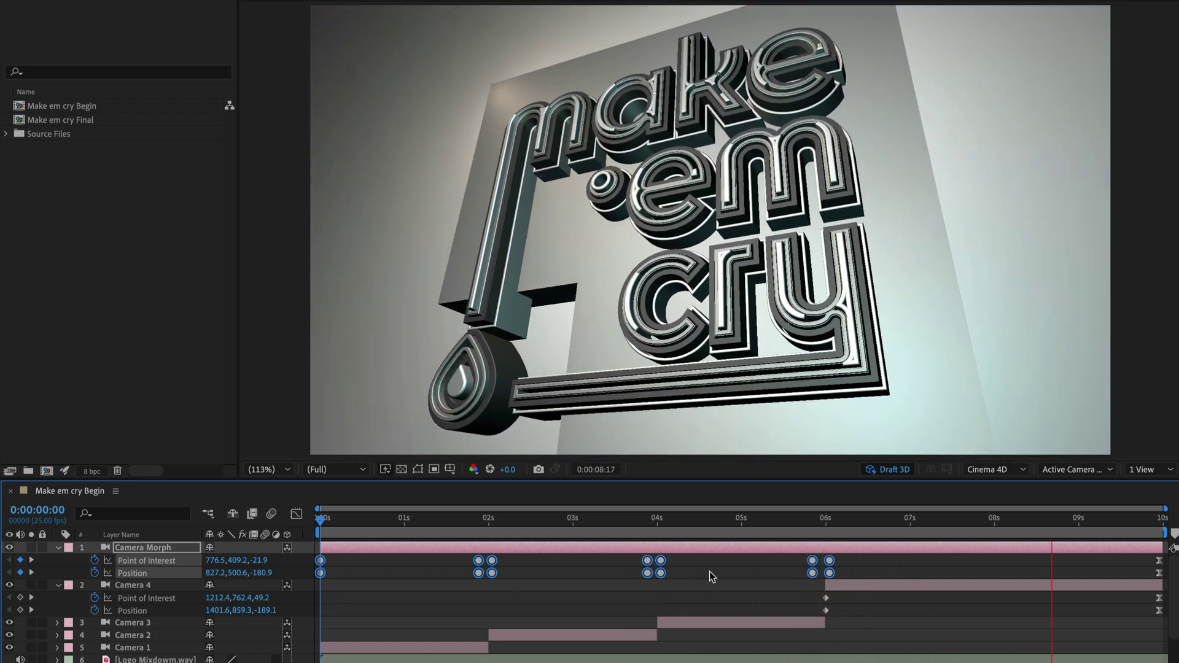
{"action": "key", "text": "space"}
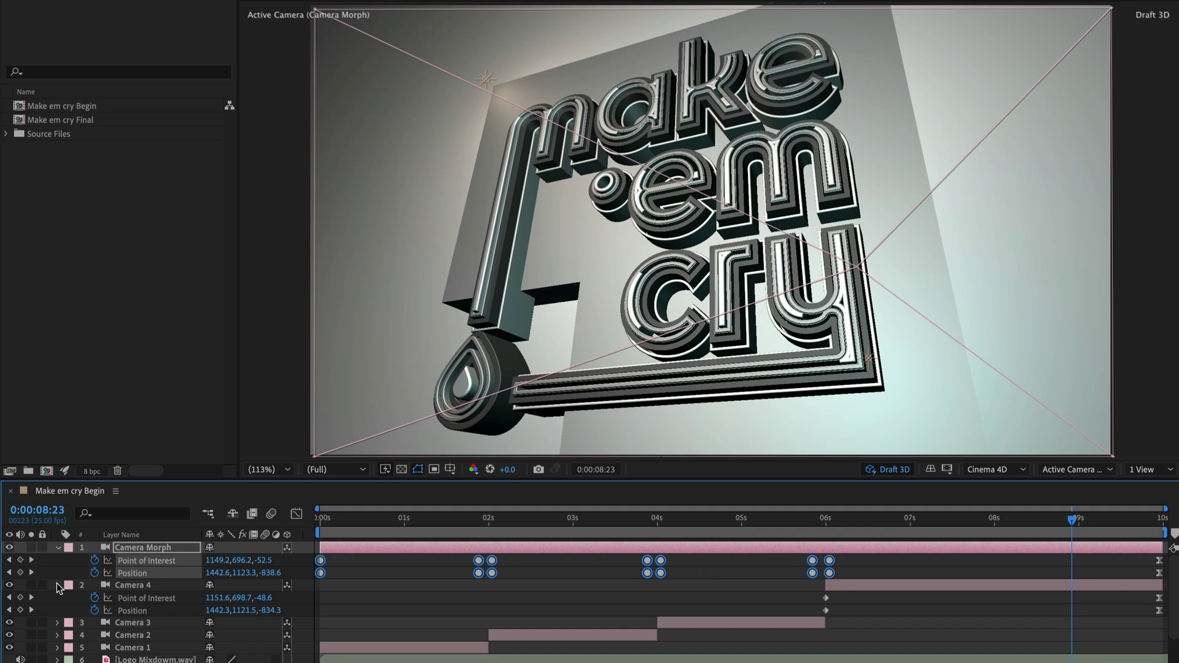
{"action": "left_click", "coordinate": [59, 586]}
- Collapse and hide Camera Morph, then play a full-screen preview through the four original cameras
{"action": "left_click", "coordinate": [58, 547]}
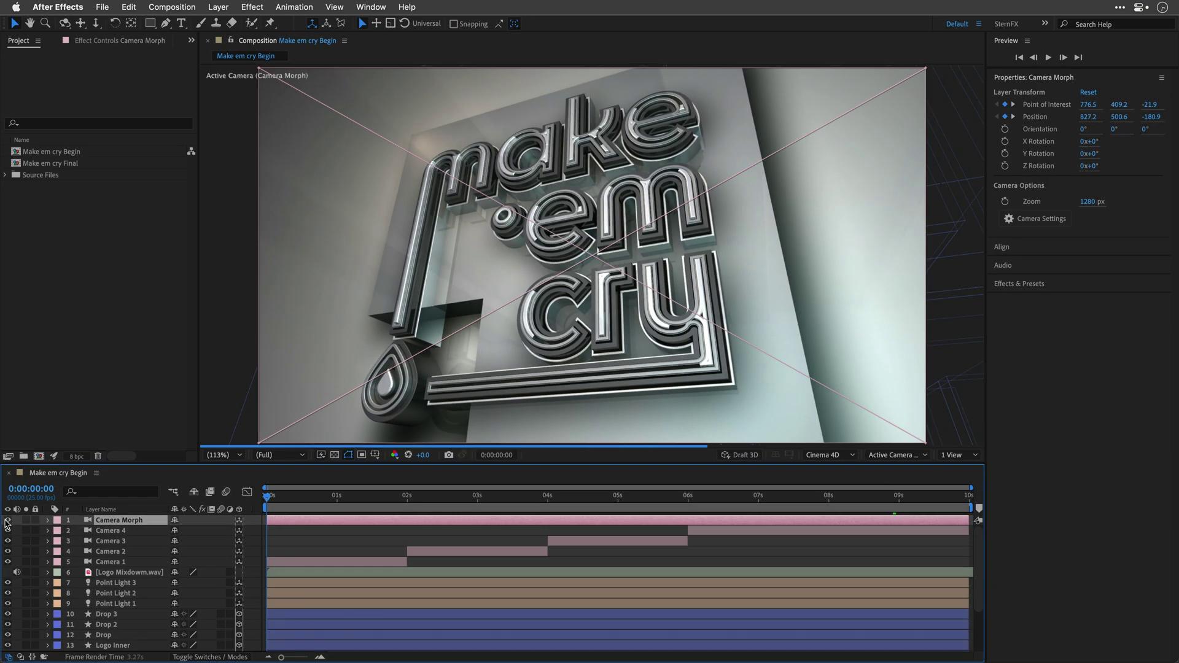
{"action": "left_click", "coordinate": [7, 521]}
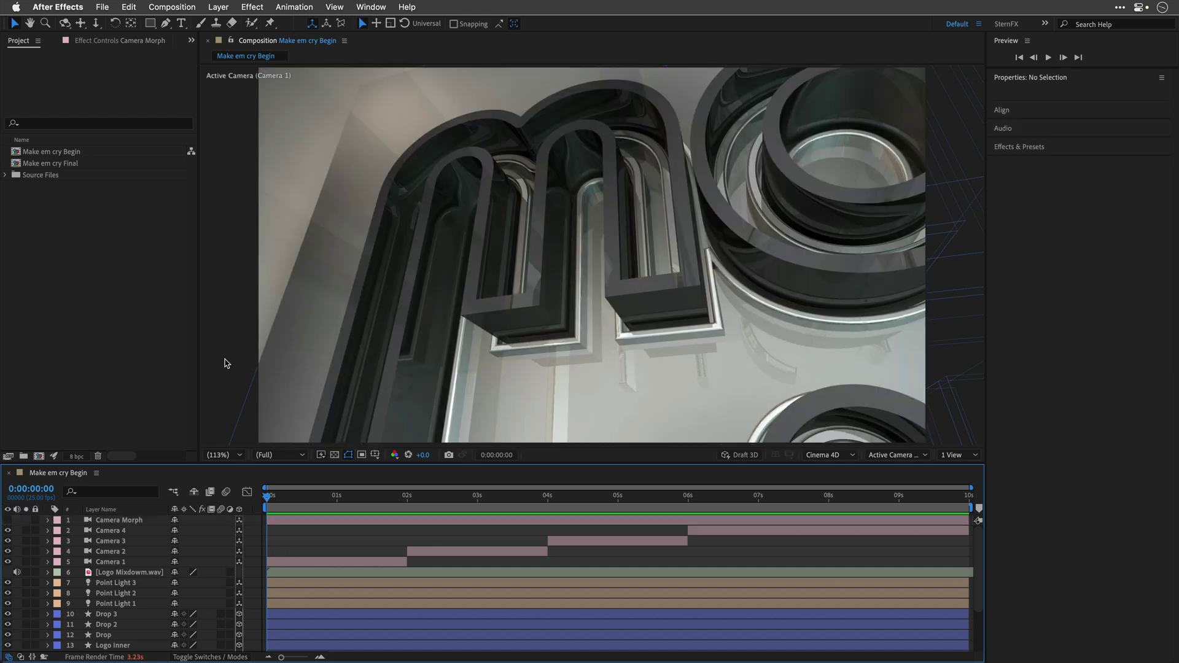
{"action": "key", "text": "grave"}
{"action": "key", "text": "space"}
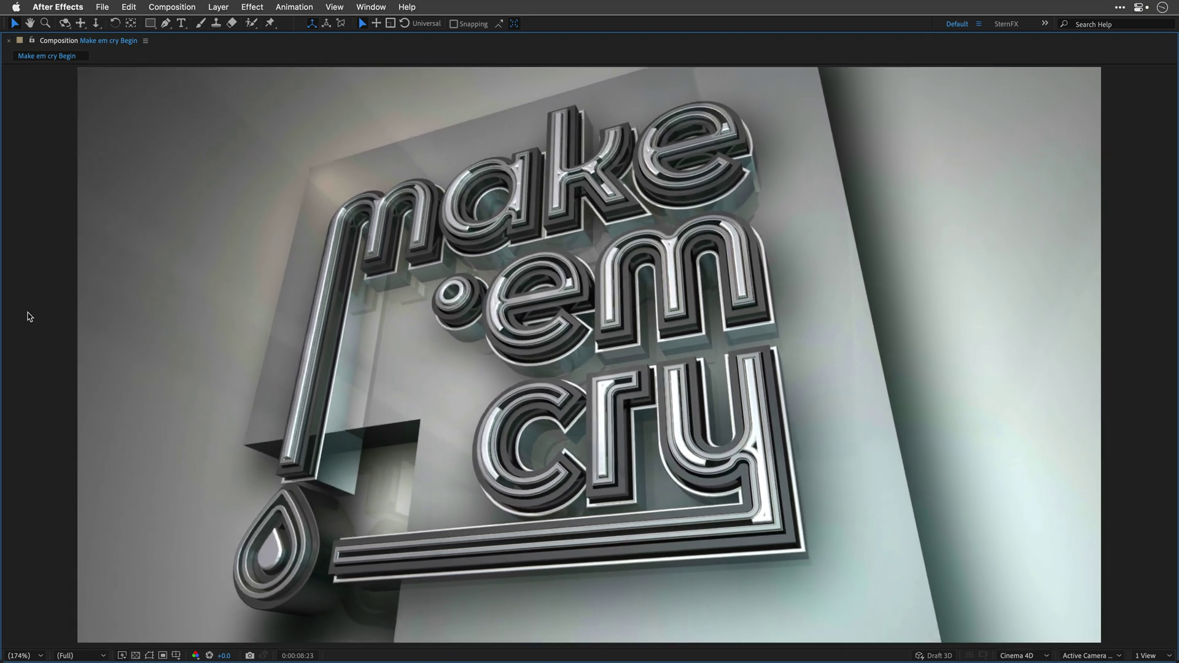
{"action": "key", "text": "ctrl+Down"}
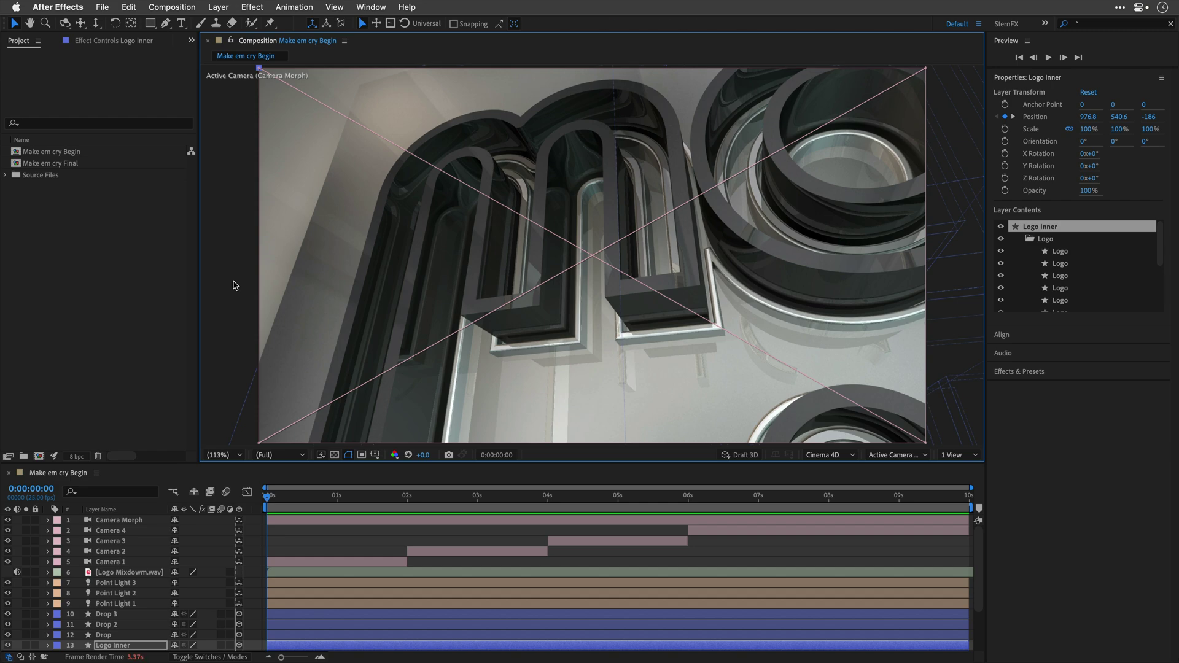
{"action": "key", "text": "grave"}
{"action": "key", "text": "space"}
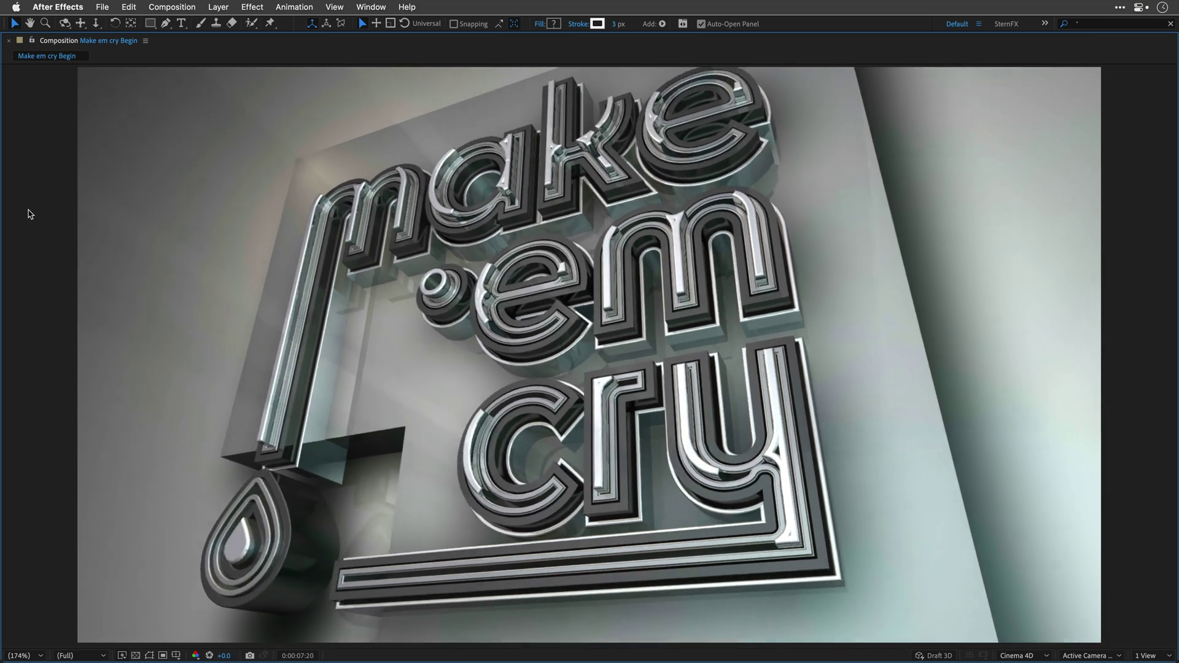
{"action": "key", "text": "space"}
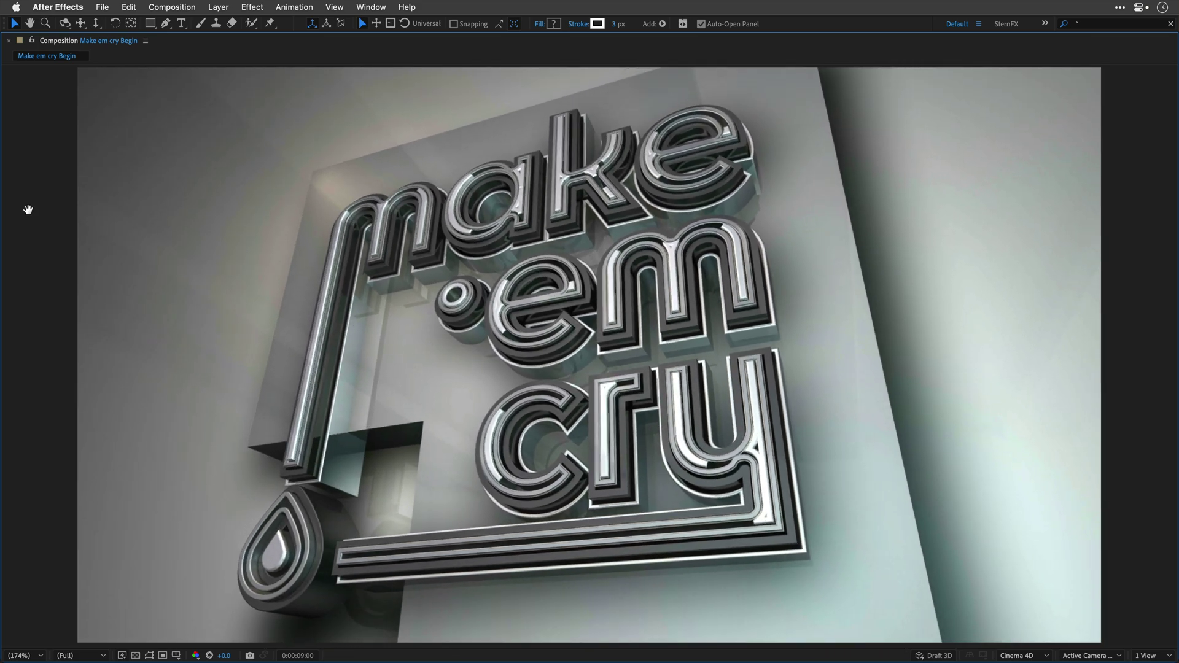